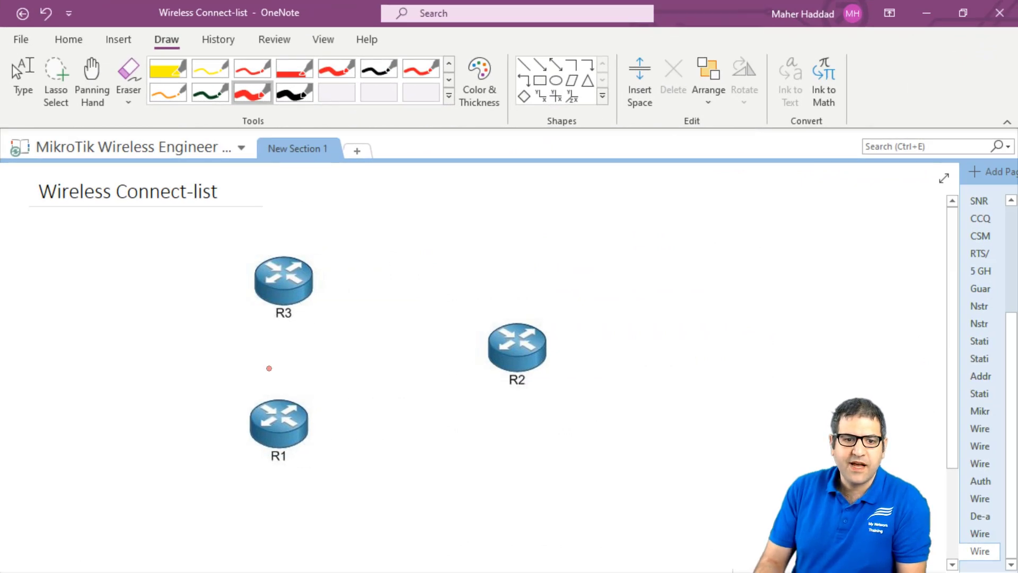
Label R1 and R3 as AP and R2 as STA in red ink.
mouse_move(254, 388)
mouse_down()
mouse_move(262, 370)
mouse_move(267, 380)
mouse_up()
mouse_move(276, 387)
mouse_down()
mouse_move(280, 371)
mouse_move(295, 375)
mouse_up()
drag(540, 287, 522, 303)
mouse_move(553, 290)
mouse_down()
mouse_move(556, 303)
mouse_move(569, 285)
mouse_up()
mouse_move(572, 301)
mouse_down()
mouse_move(581, 286)
mouse_move(596, 300)
mouse_move(588, 294)
mouse_up()
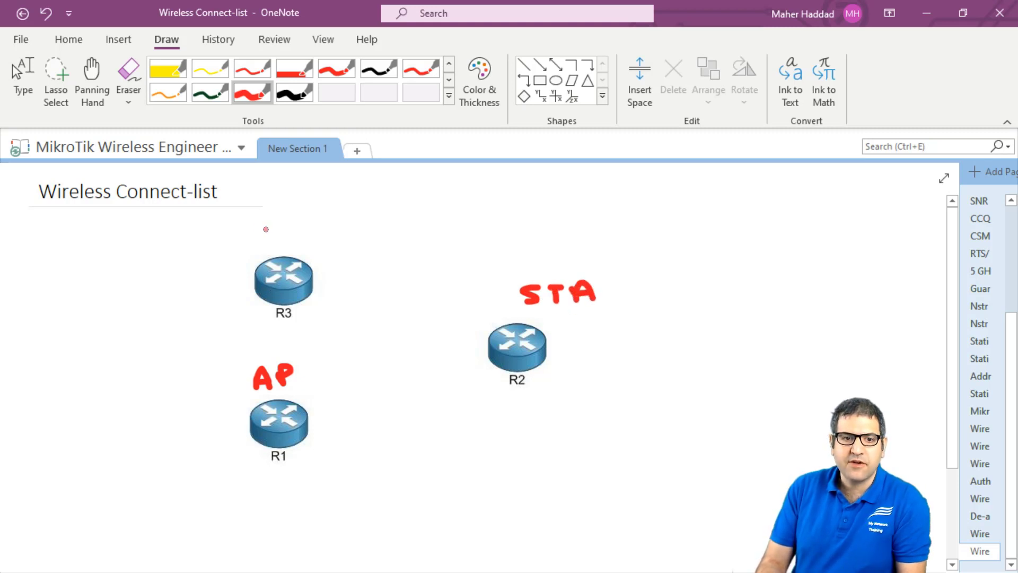
mouse_move(260, 235)
mouse_down()
mouse_move(264, 220)
mouse_move(275, 235)
mouse_move(292, 217)
mouse_move(287, 227)
mouse_up()
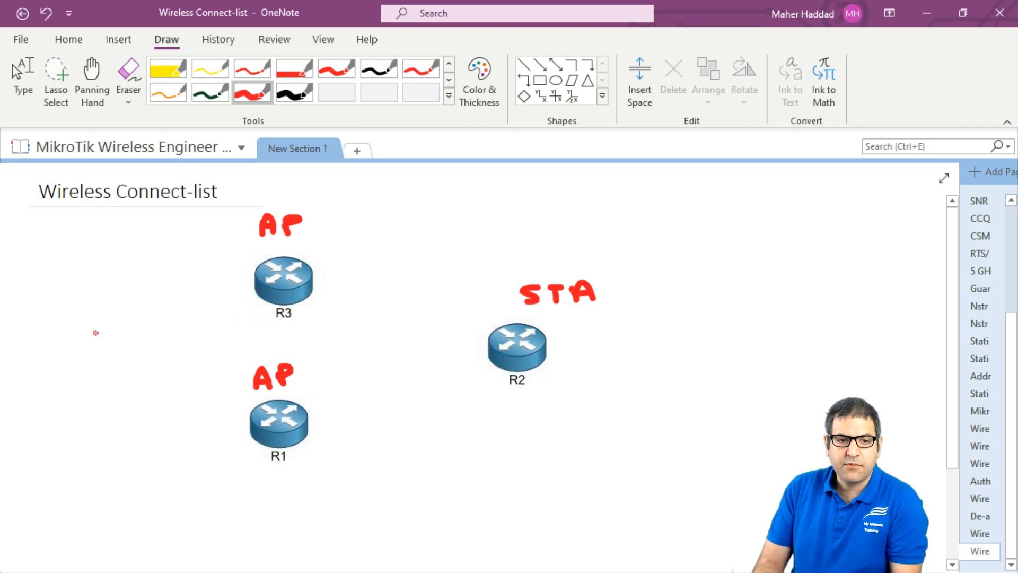
Write MTCWE left of the routers and draw arrows from R2 toward R3 and R1.
mouse_move(97, 351)
mouse_down()
mouse_move(101, 327)
mouse_move(125, 350)
mouse_up()
drag(134, 331, 134, 350)
drag(122, 330, 233, 337)
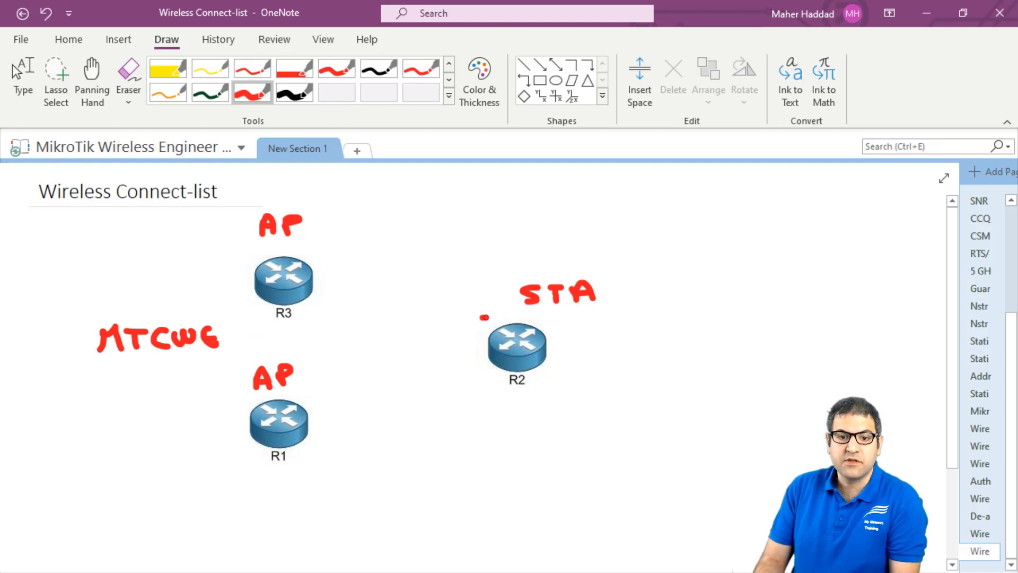
mouse_move(485, 317)
mouse_down()
mouse_move(431, 314)
mouse_move(433, 324)
mouse_up()
mouse_move(479, 374)
mouse_down()
mouse_move(410, 409)
mouse_move(436, 410)
mouse_up()
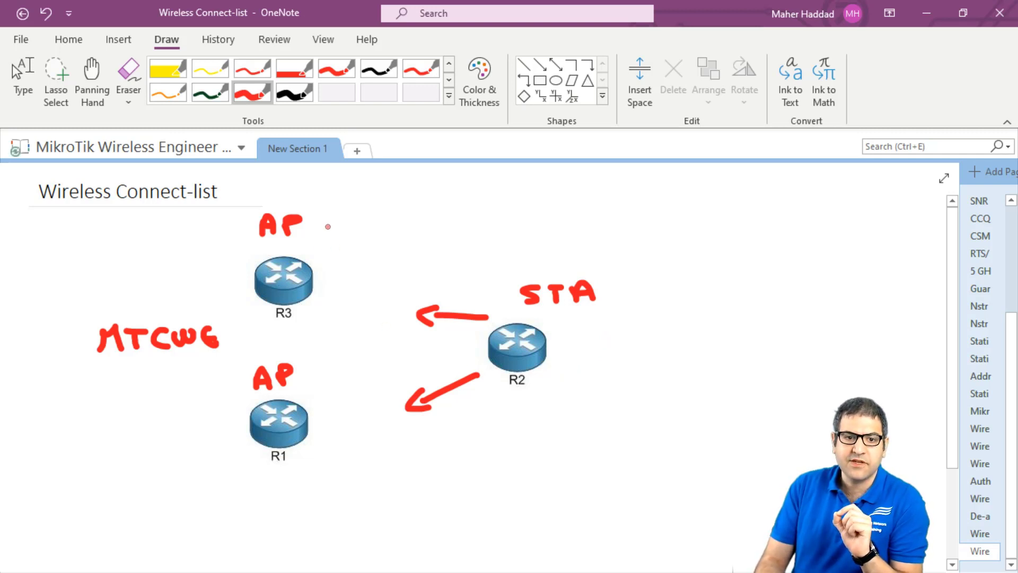
Add 'Intruder' after R3's AP label and draw curved arrows from R2 to R3 and R1.
mouse_move(328, 226)
mouse_down()
mouse_move(358, 236)
mouse_move(397, 224)
mouse_move(493, 229)
mouse_up()
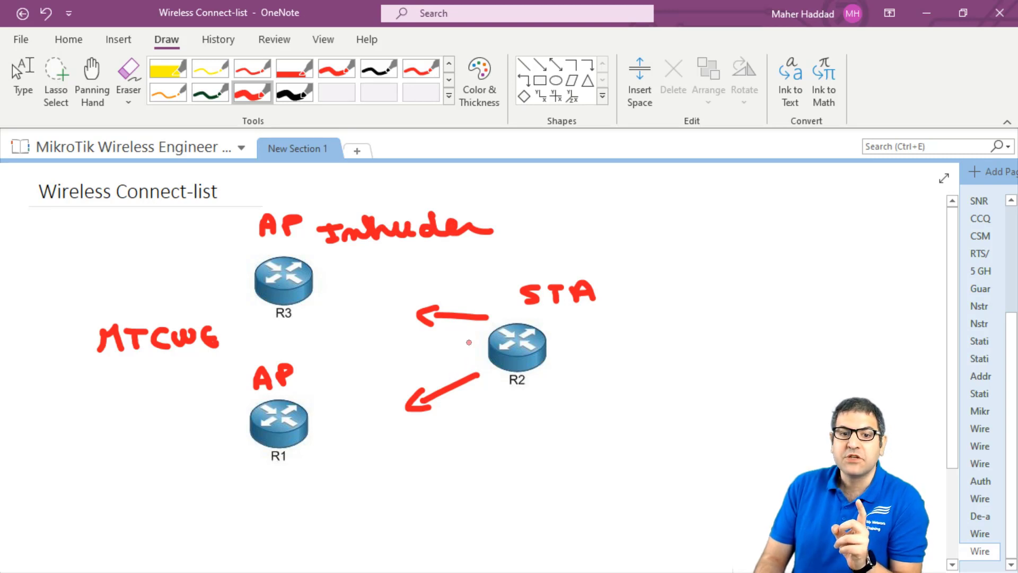
mouse_move(500, 306)
mouse_down()
mouse_move(363, 272)
mouse_move(405, 266)
mouse_up()
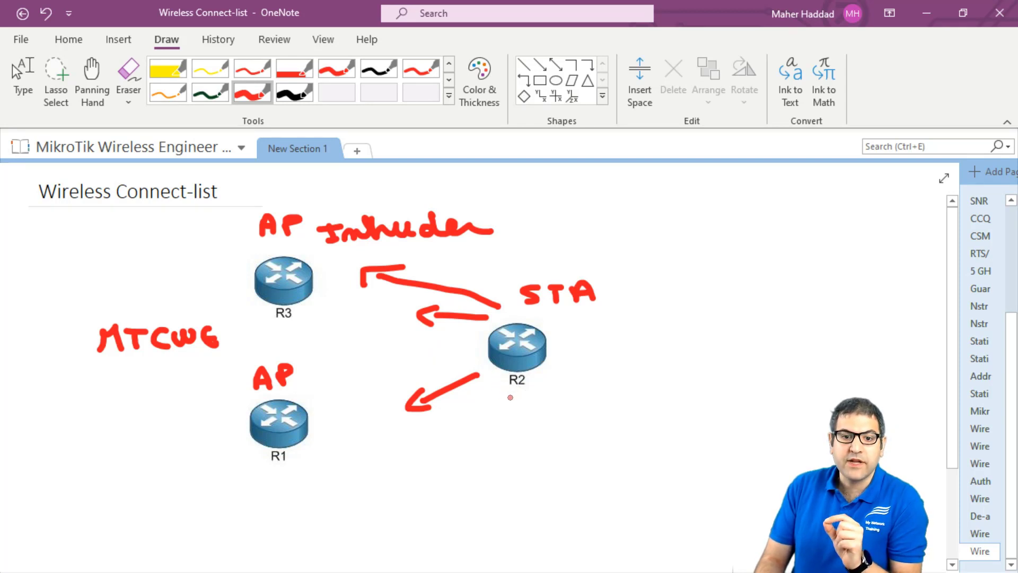
mouse_move(510, 397)
mouse_down()
mouse_move(403, 433)
mouse_move(317, 441)
mouse_move(359, 422)
mouse_up()
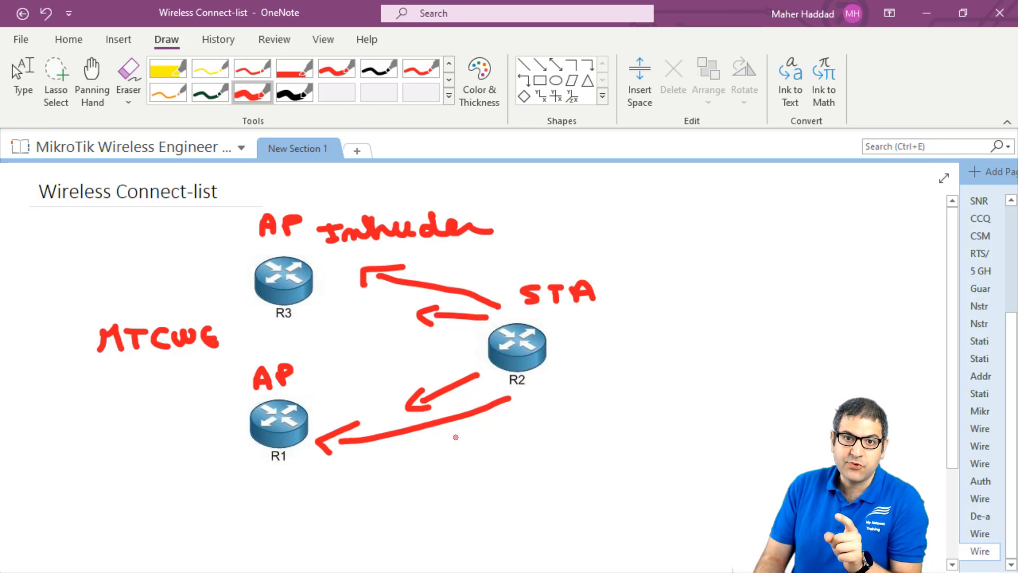
Clear the old ink and relabel R1 and R3 as AP and R2 as STA.
click(56, 82)
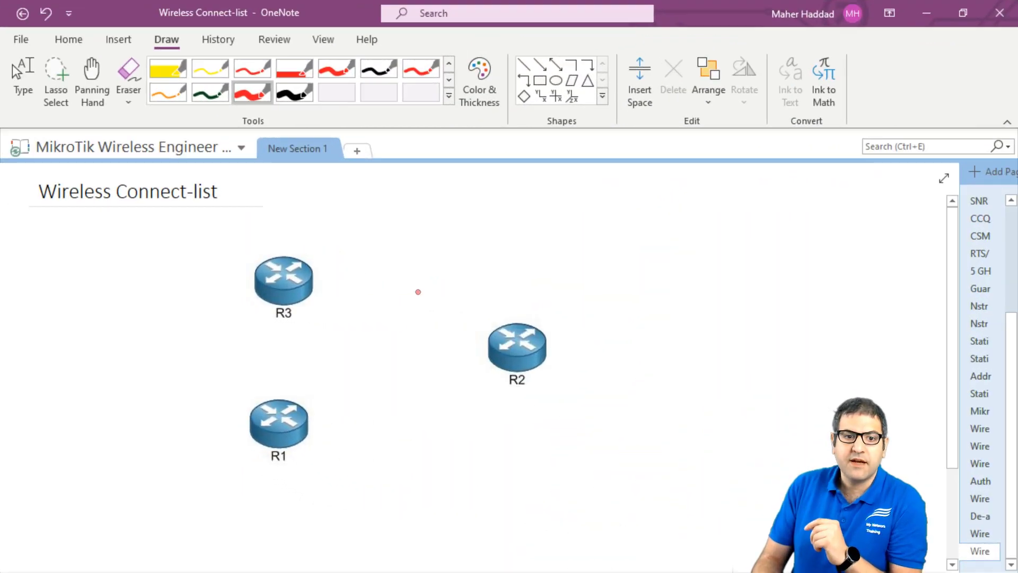
mouse_move(264, 392)
mouse_down()
mouse_move(279, 391)
mouse_move(281, 367)
mouse_move(281, 380)
mouse_up()
mouse_move(285, 212)
mouse_down()
mouse_move(299, 233)
mouse_move(324, 222)
mouse_up()
mouse_move(544, 283)
mouse_down()
mouse_move(530, 303)
mouse_move(570, 303)
mouse_move(585, 282)
mouse_up()
mouse_move(589, 302)
mouse_down()
mouse_move(598, 278)
mouse_move(615, 300)
mouse_up()
drag(595, 292, 609, 289)
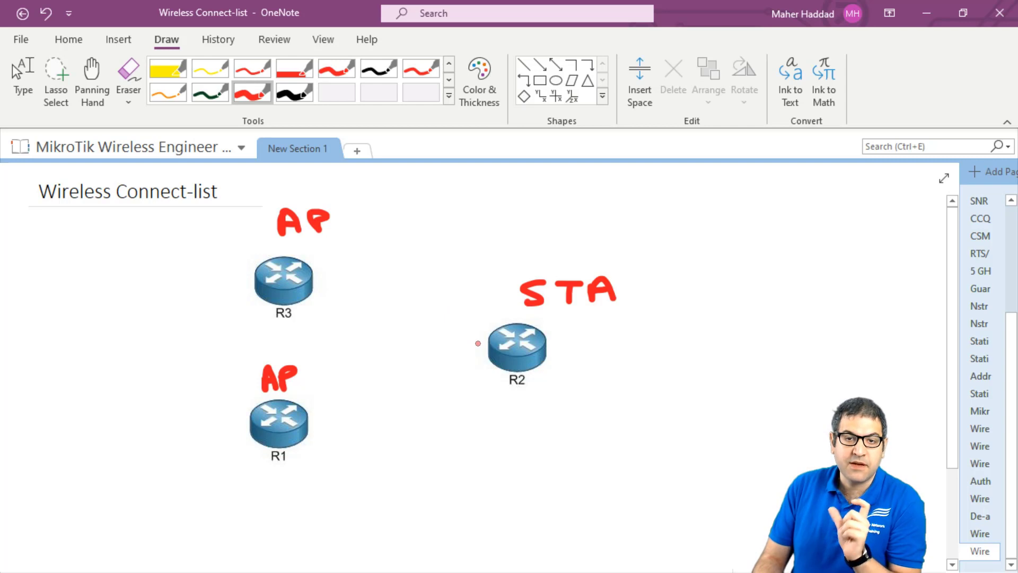
Draw an arrow from R2 to R1, cross it out, and draw another from R2 to R3.
mouse_move(482, 358)
mouse_down()
mouse_move(324, 418)
mouse_move(349, 423)
mouse_up()
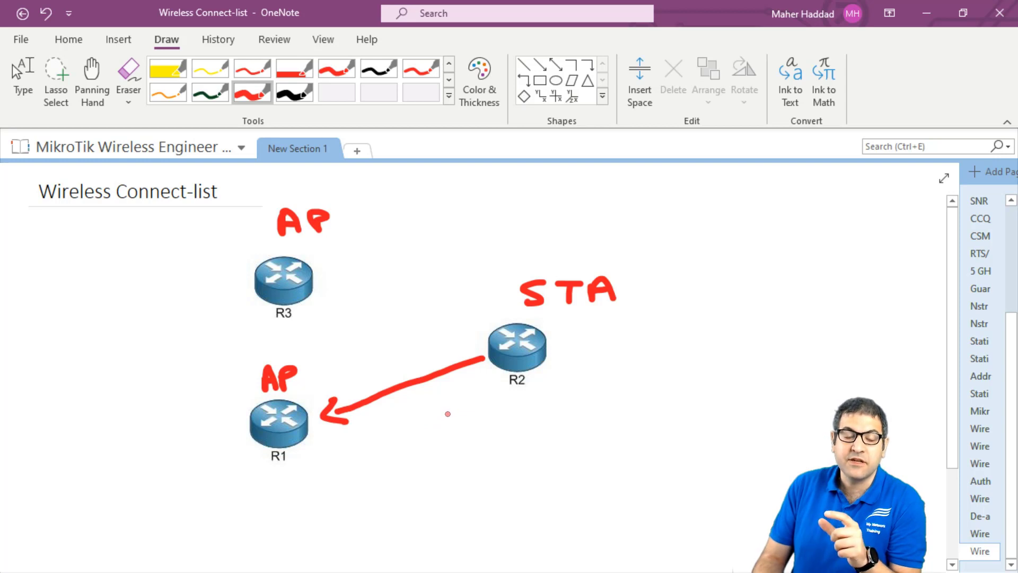
drag(420, 362, 378, 406)
drag(378, 381, 429, 395)
mouse_move(499, 329)
mouse_down()
mouse_move(339, 305)
mouse_move(366, 280)
mouse_up()
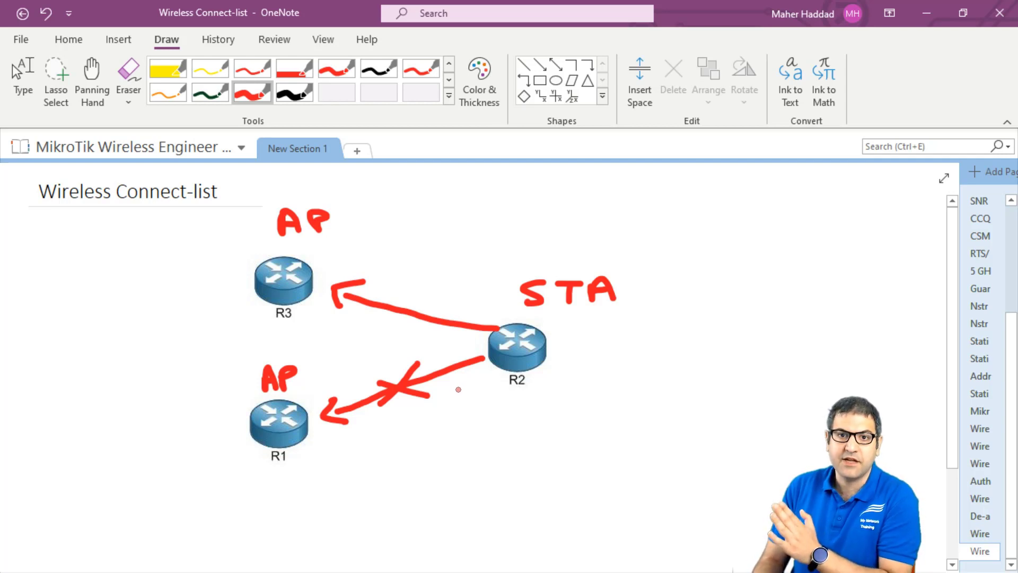
Draw an arrow pointing at R2, then switch to the R2 and R1 WinBox windows.
mouse_move(553, 374)
mouse_down()
mouse_move(577, 390)
mouse_move(543, 373)
mouse_move(578, 365)
mouse_up()
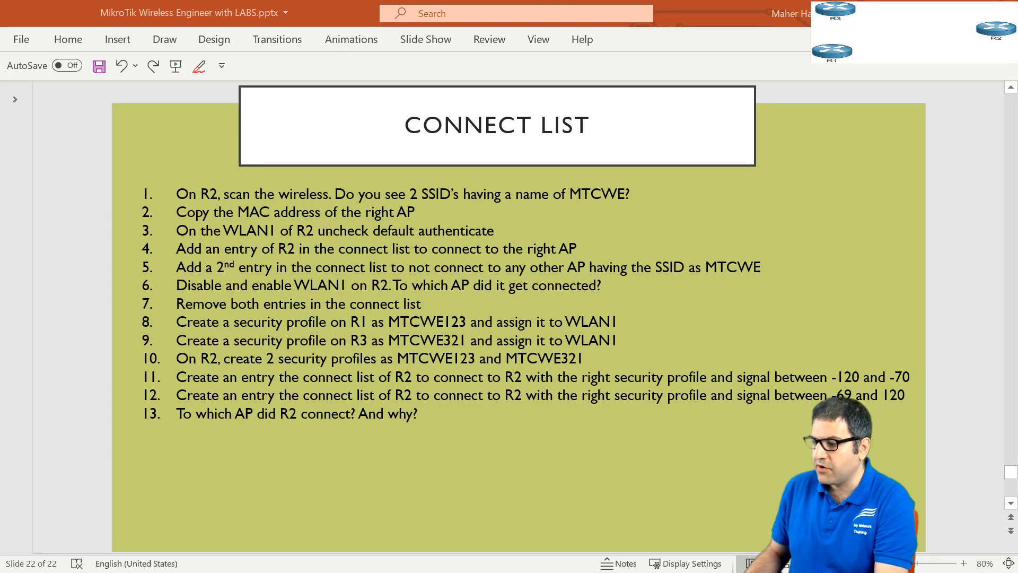
key(alt+Tab)
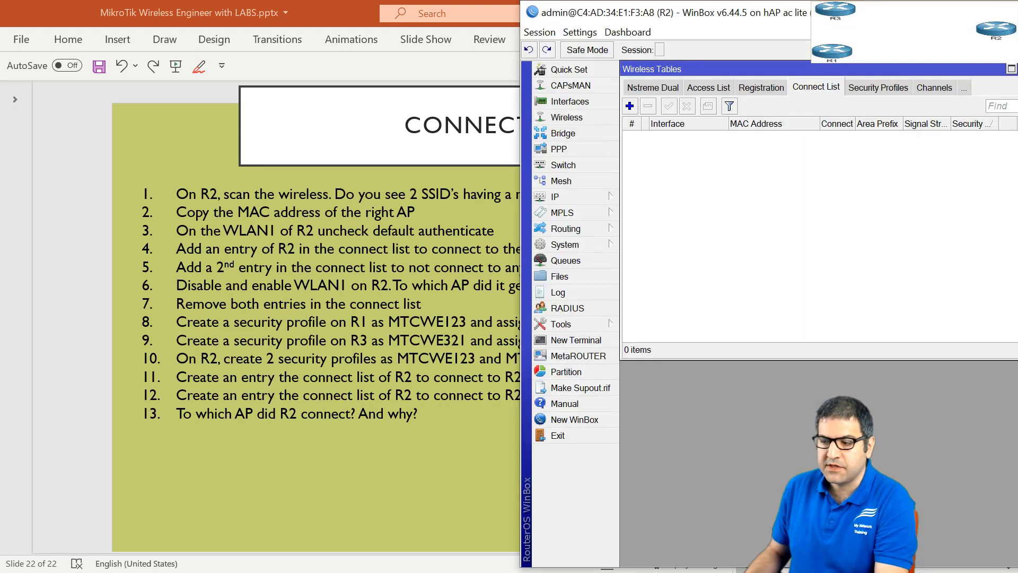
key(alt+Tab)
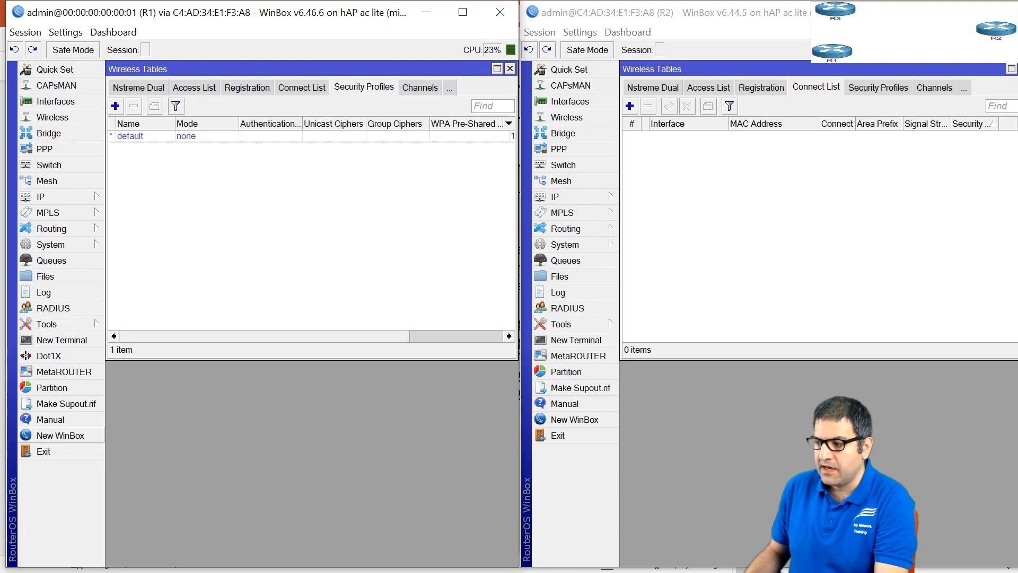
Open R2's wlan1 interface settings and start a scan for nearby access points.
key(alt+Tab)
key(alt+Tab)
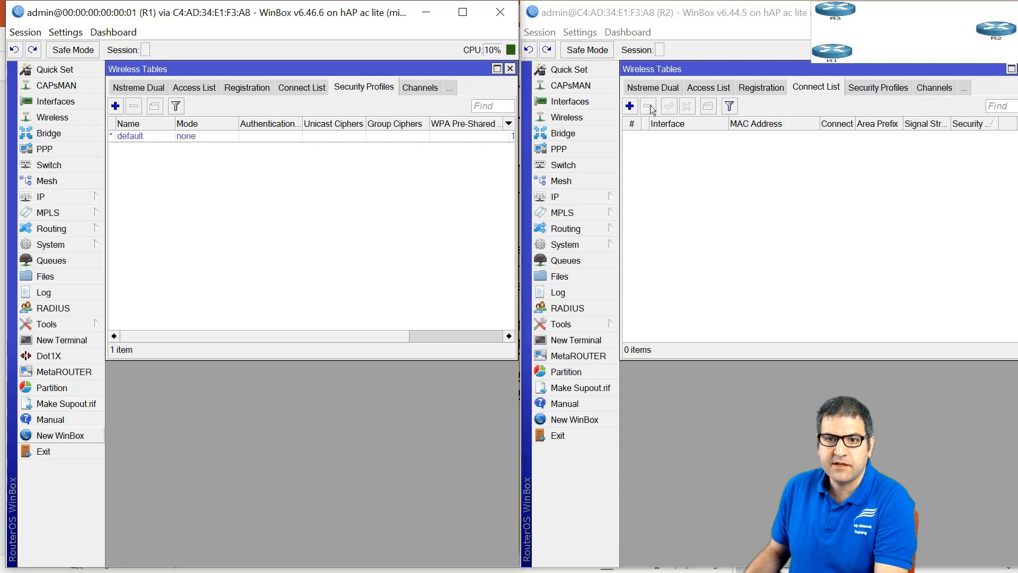
click(657, 87)
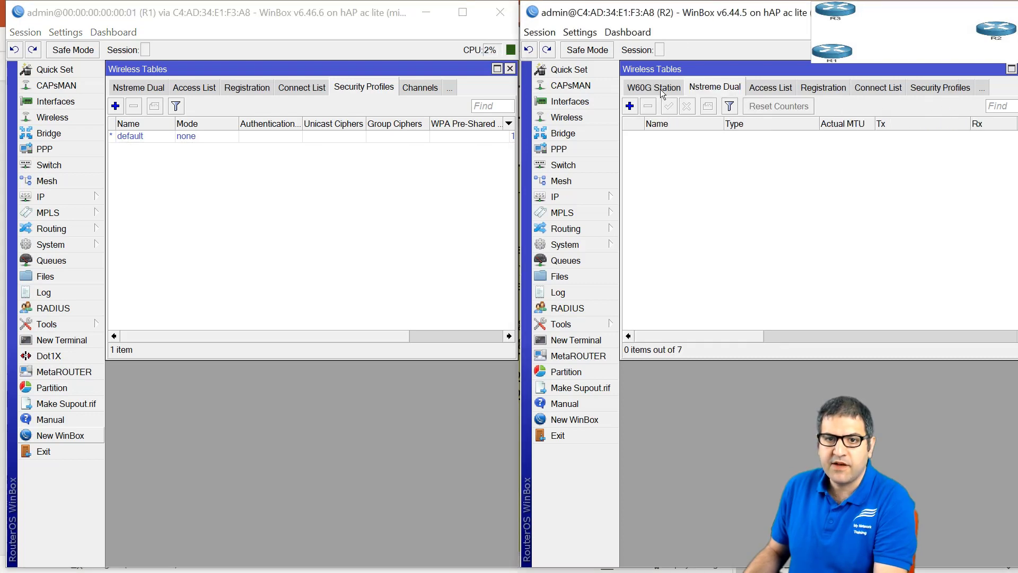
double_click(678, 132)
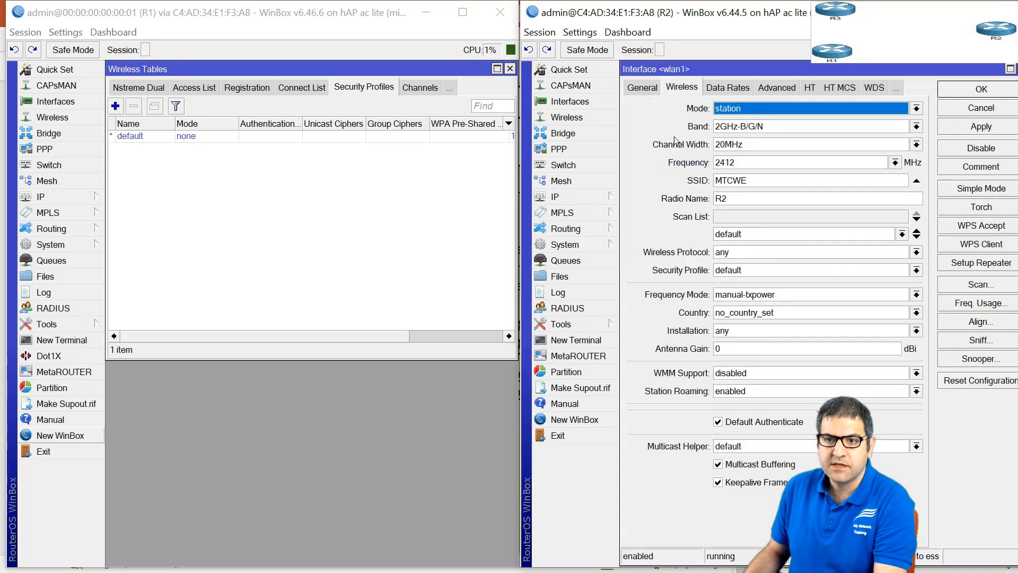
click(988, 282)
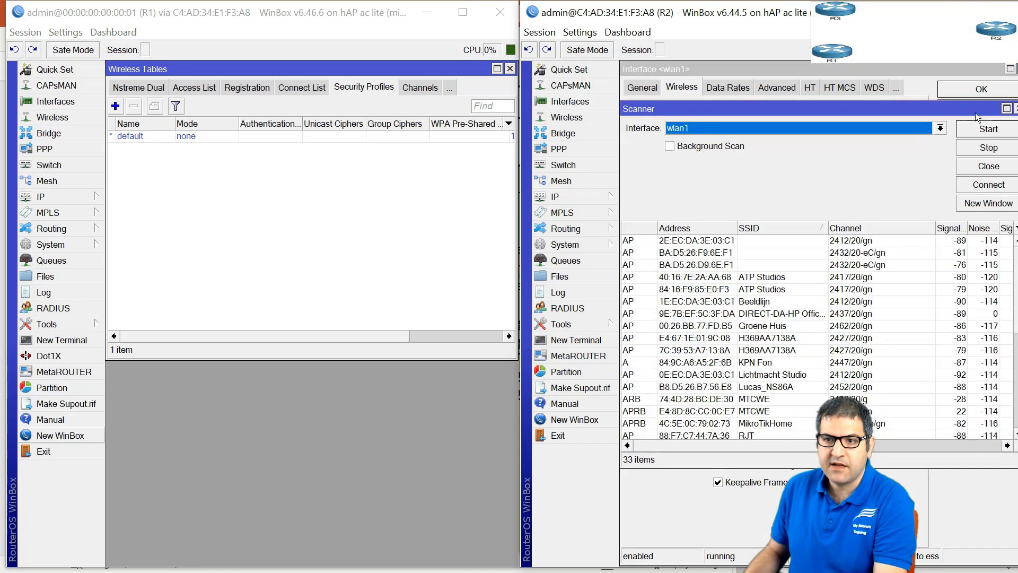
click(988, 131)
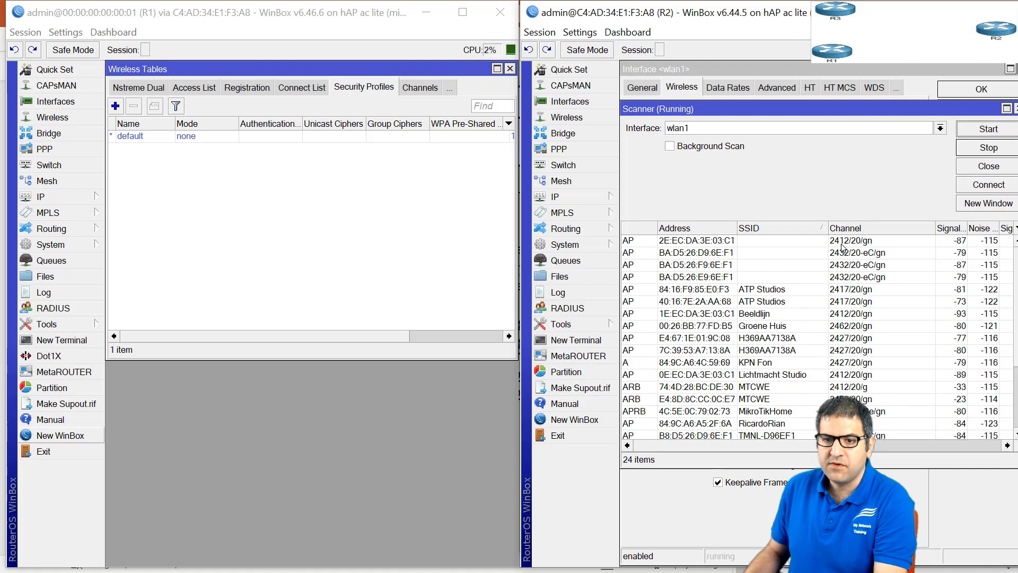
Select the two MTCWE access points, leaving 74:4D:28:BC:DE:30 selected.
click(767, 388)
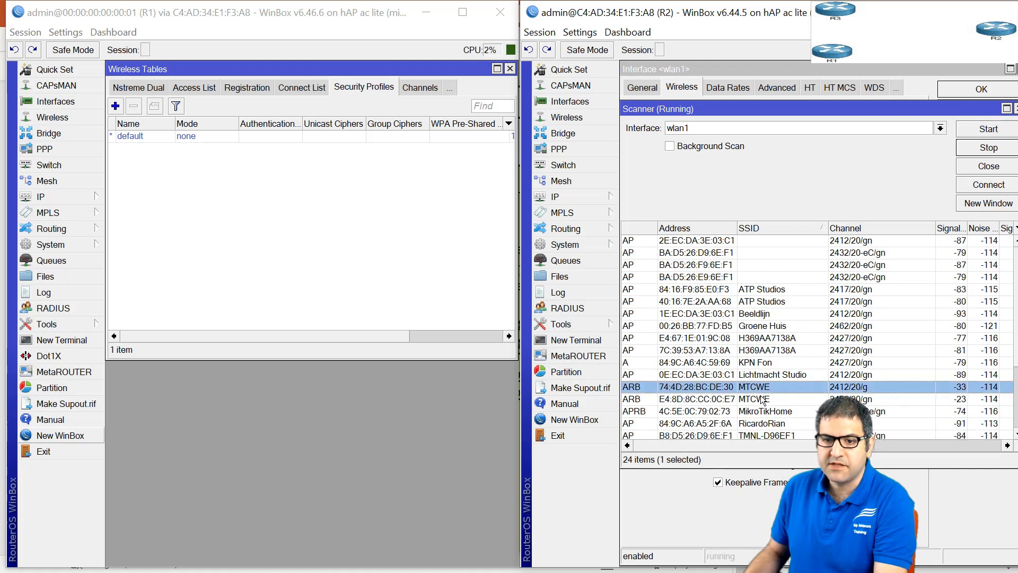
shift+click(697, 413)
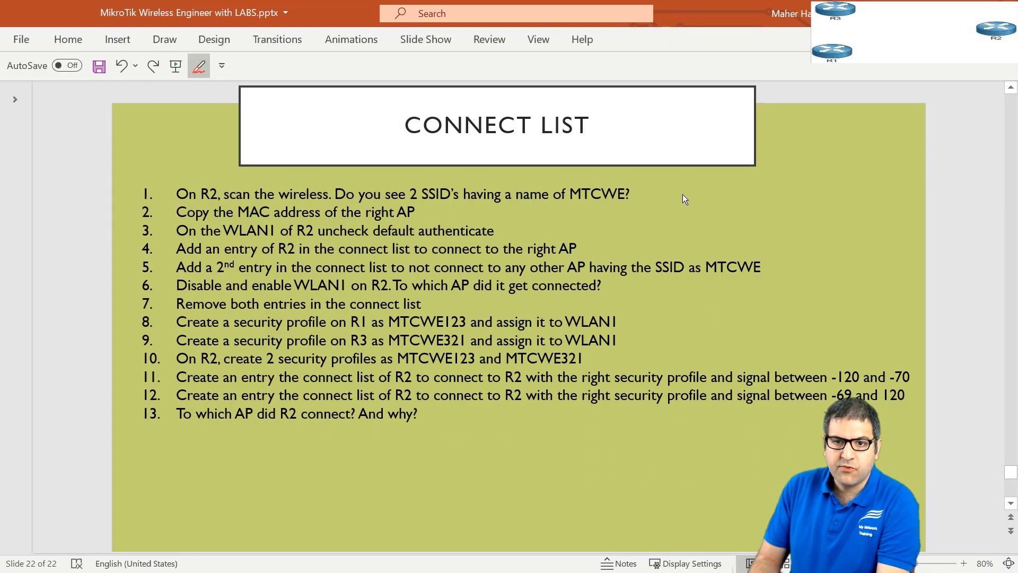
drag(656, 177, 700, 178)
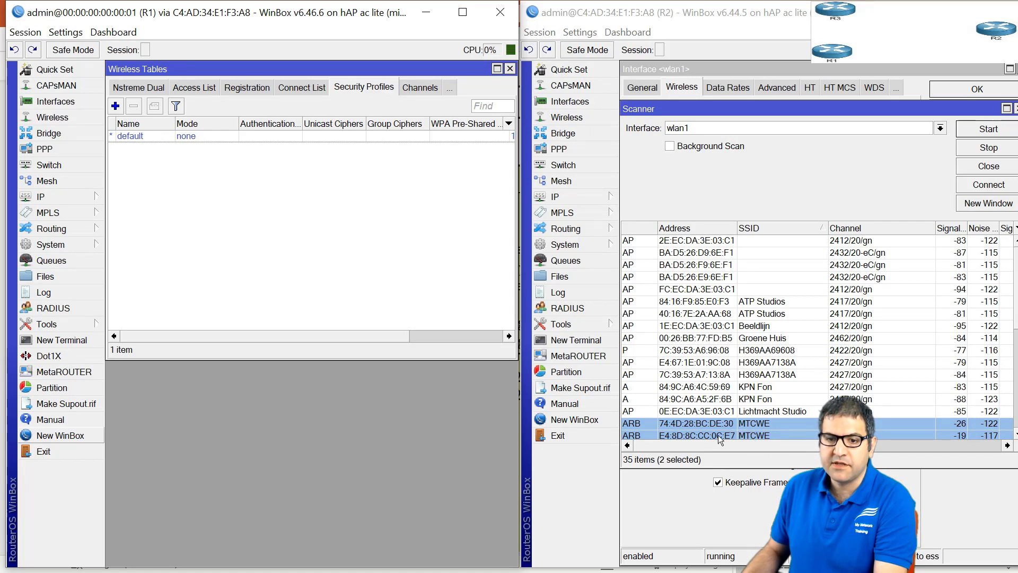
click(705, 422)
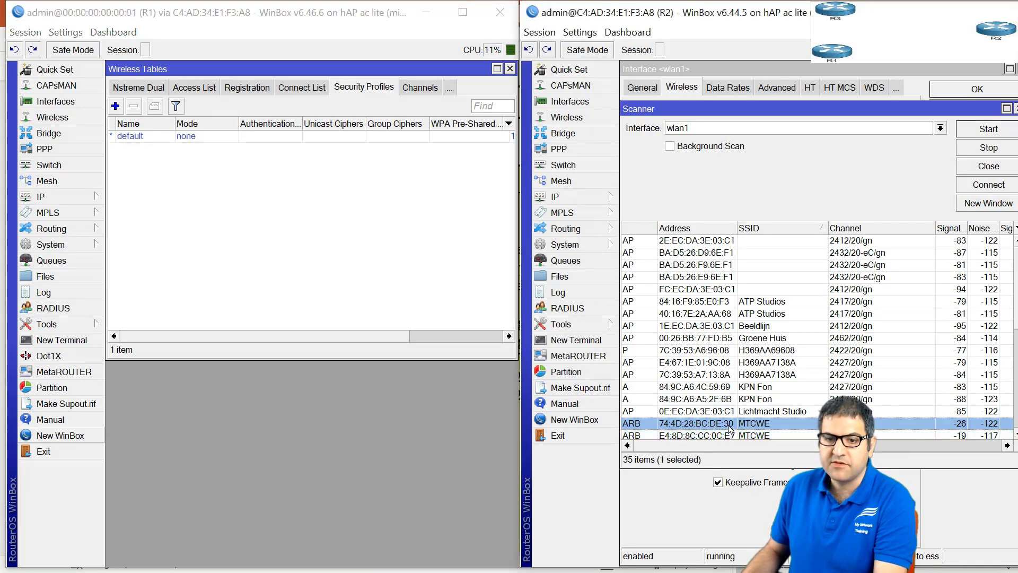
Copy R1's wlan1 MAC 74:4D:28:BC:DE:30 from its General settings and tick step 2 on the slide.
click(133, 88)
click(134, 88)
click(134, 90)
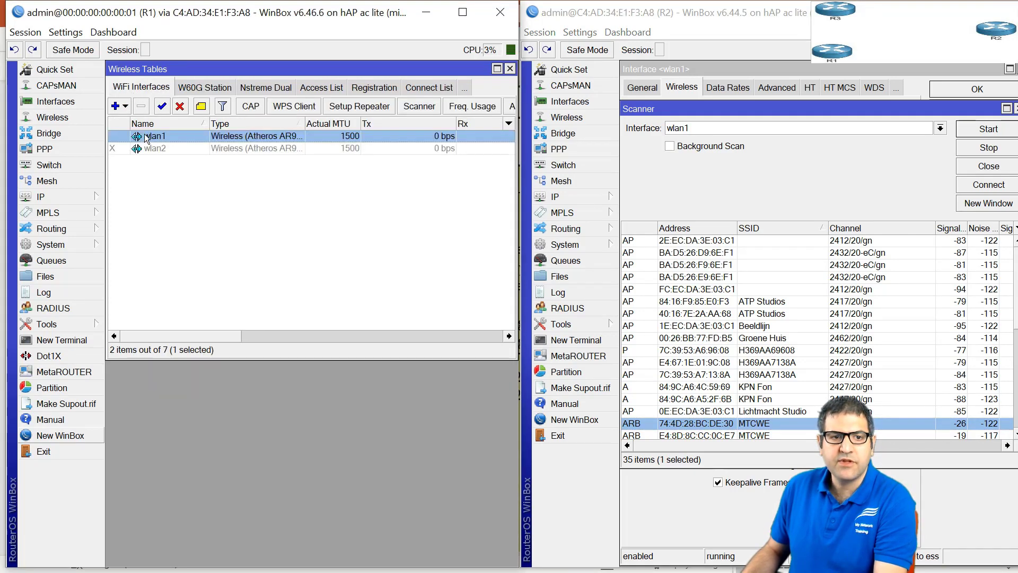
double_click(153, 136)
click(128, 87)
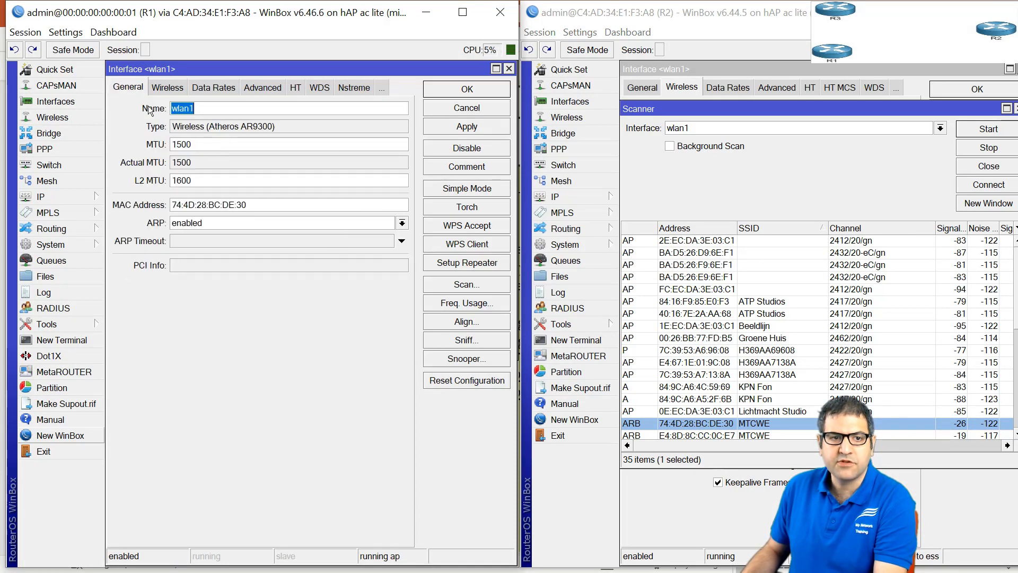
drag(248, 205, 171, 205)
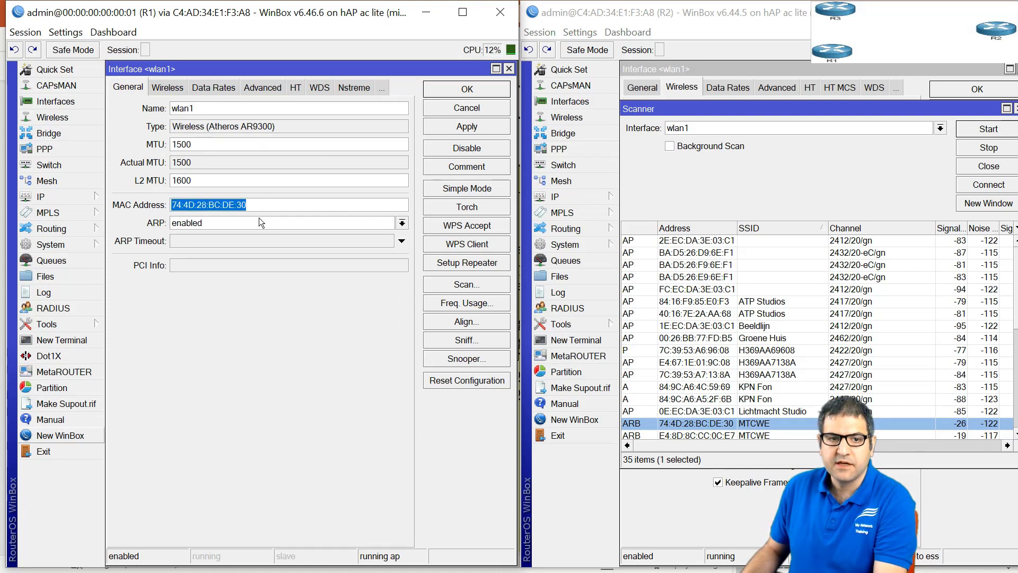
right_click(234, 211)
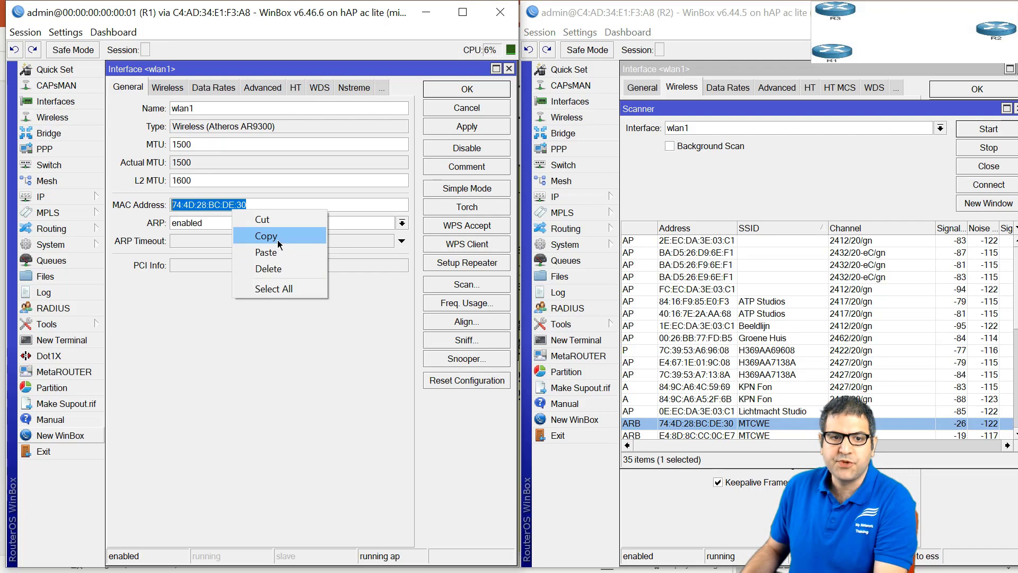
click(278, 240)
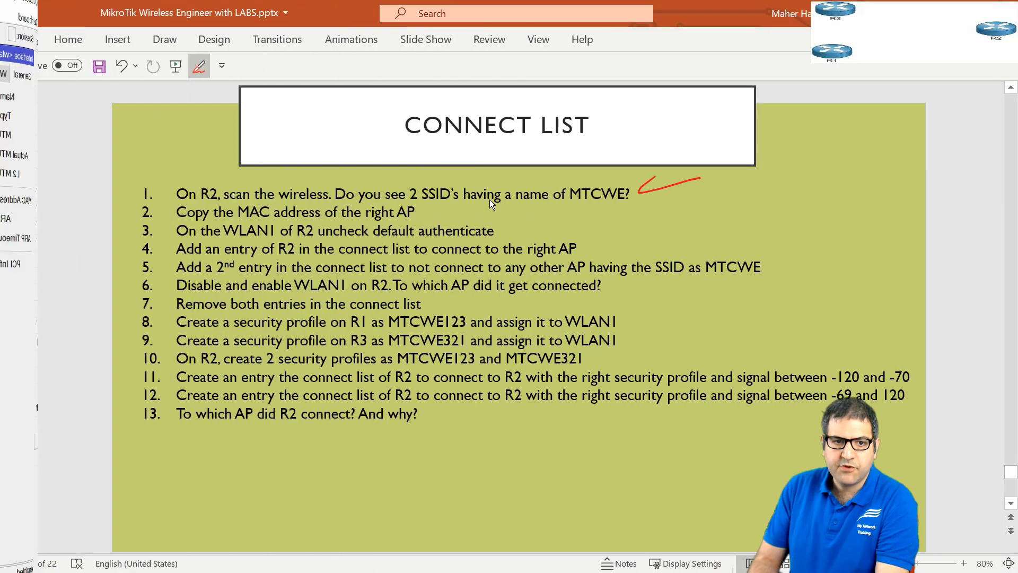
drag(423, 216, 463, 207)
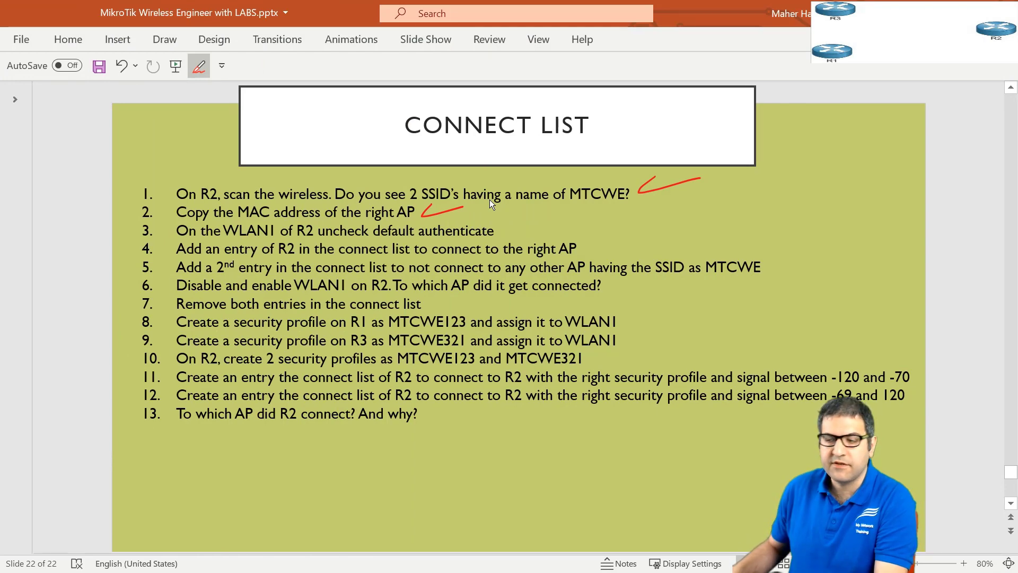
Switch from the lab slide back to the WinBox windows.
key(alt+Tab)
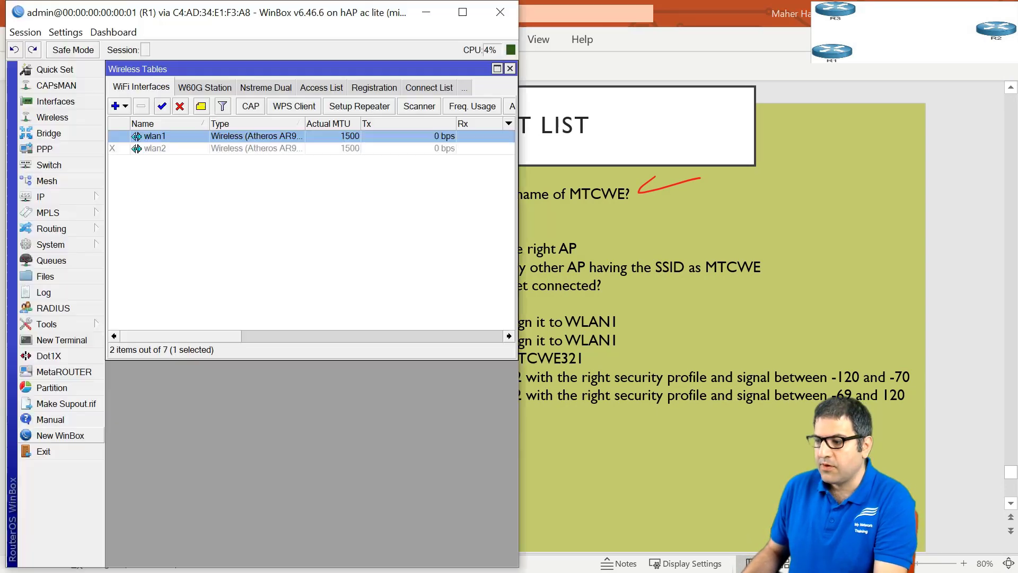
Close the scanner and untick Default Authenticate on R2's wlan1 Wireless tab.
key(Escape)
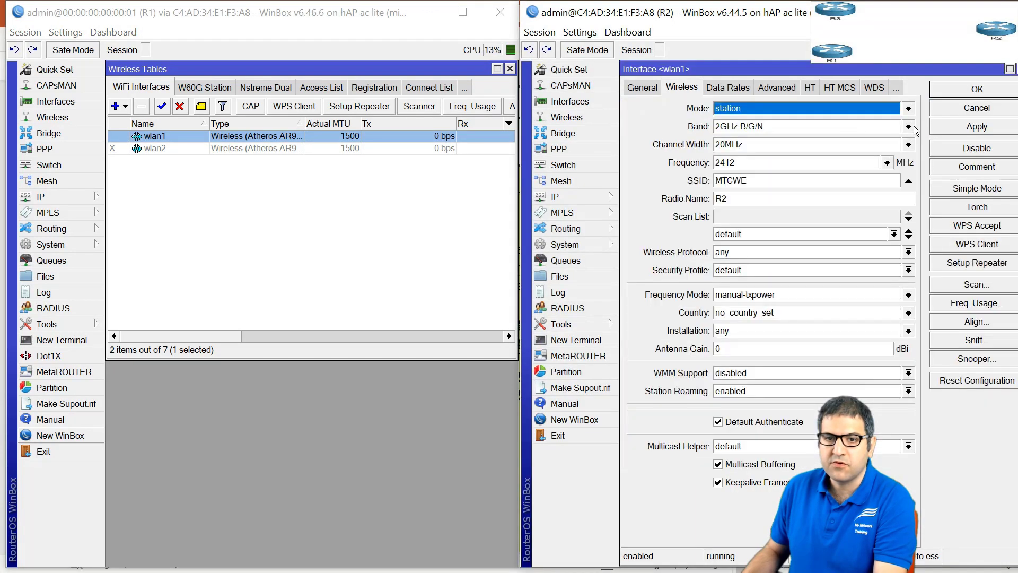
click(641, 89)
click(680, 88)
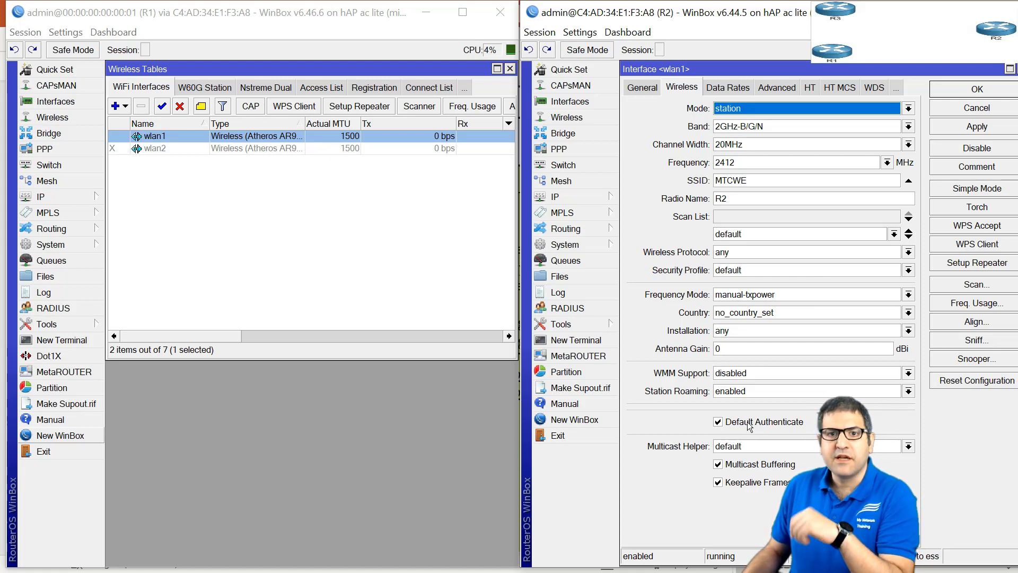
click(719, 423)
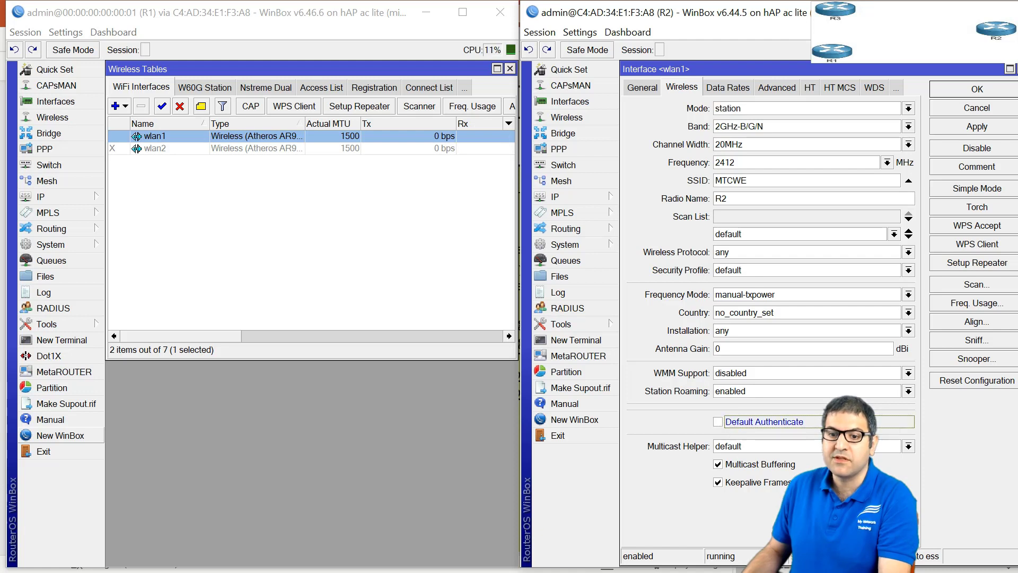
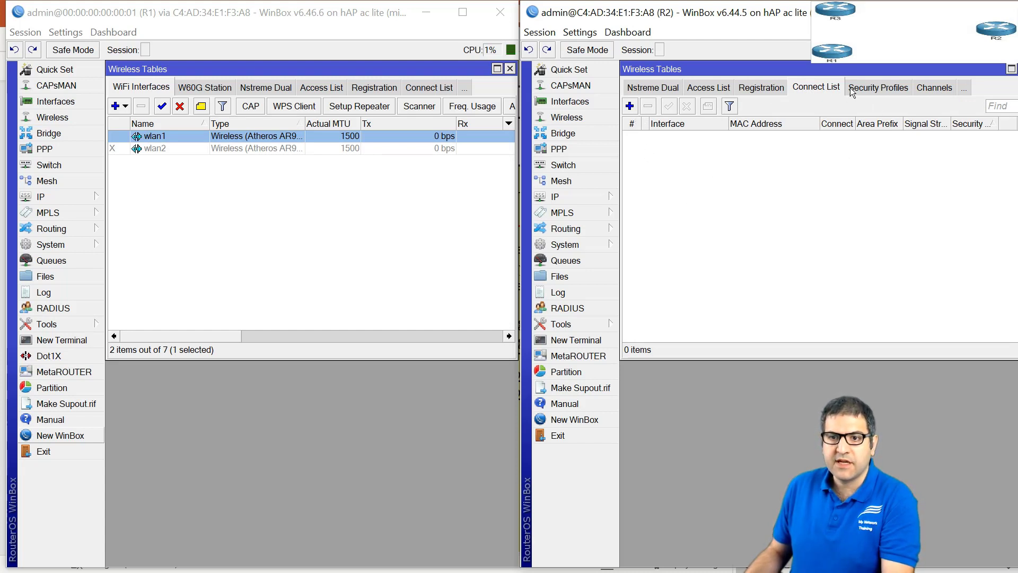
Add an R2 wlan1 connect rule for AP MAC 74:4D:28:BC:DE:30, SSID MTCWE, Connect enabled.
click(630, 106)
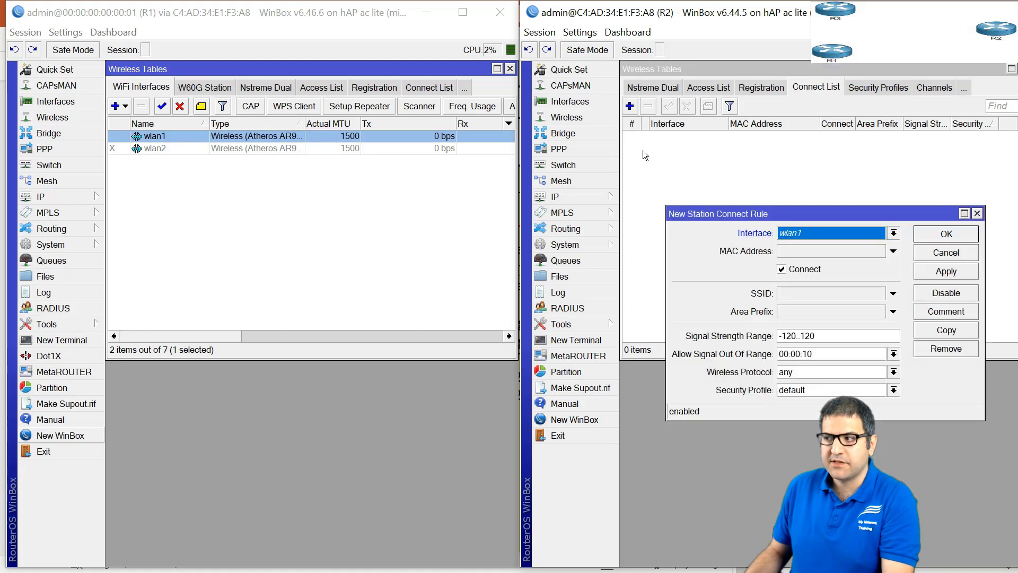
drag(761, 213, 739, 148)
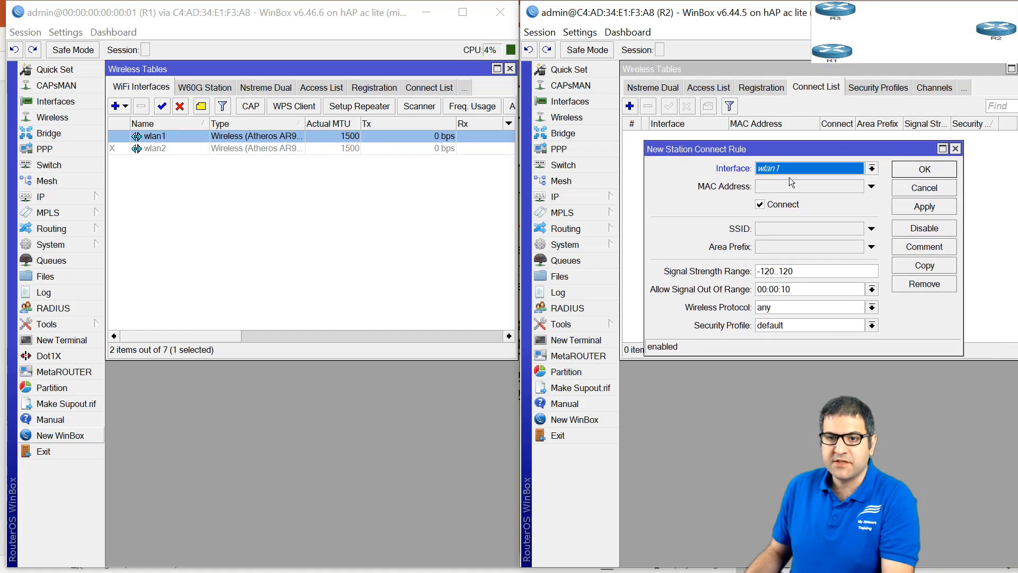
click(820, 186)
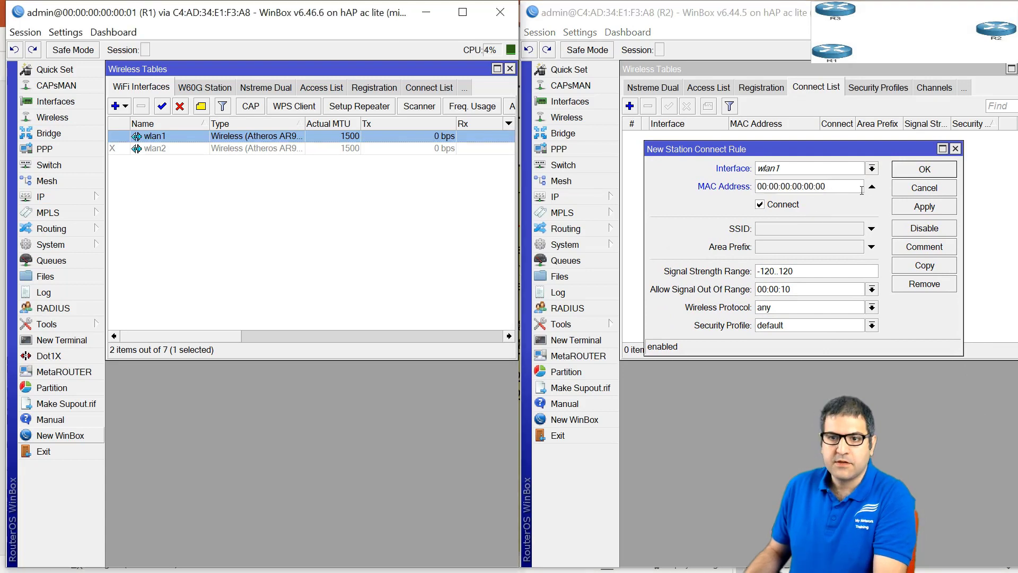
text(74:4D:28:BC:DE:30)
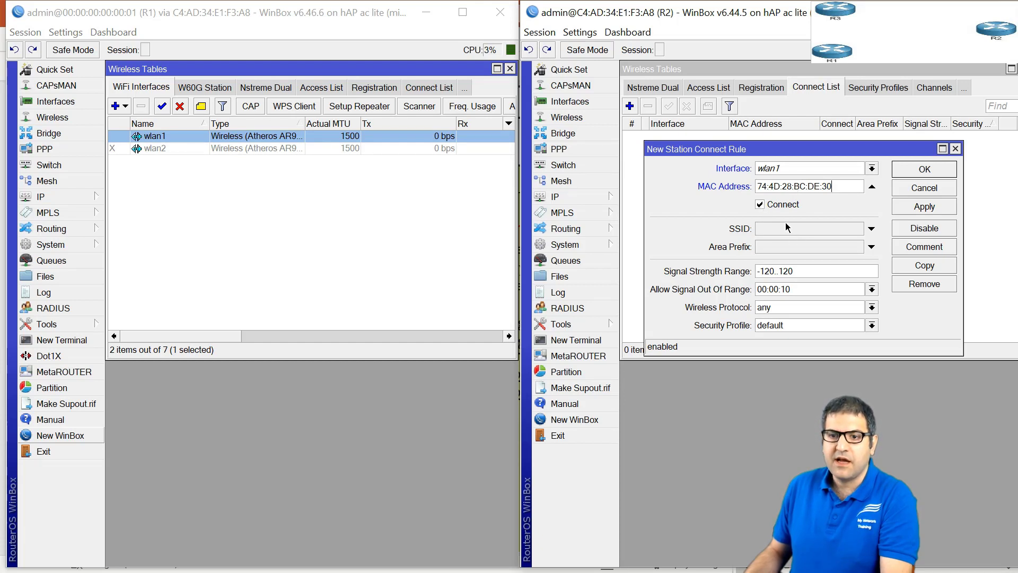
click(872, 229)
text(MTCWE)
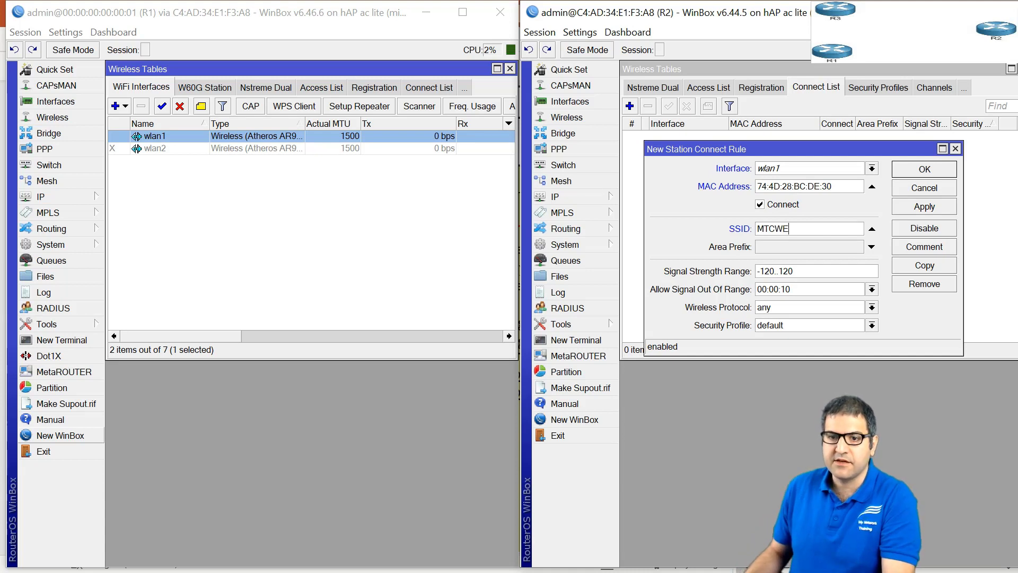
click(921, 171)
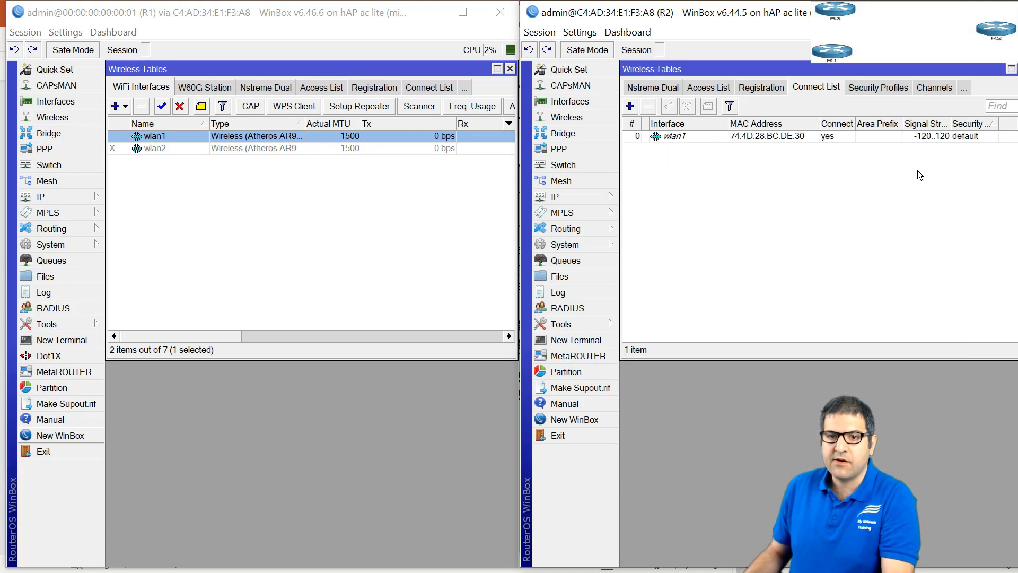
Show R2's WiFi interfaces and check R1's Registration tab for R2 on wlan1.
click(643, 88)
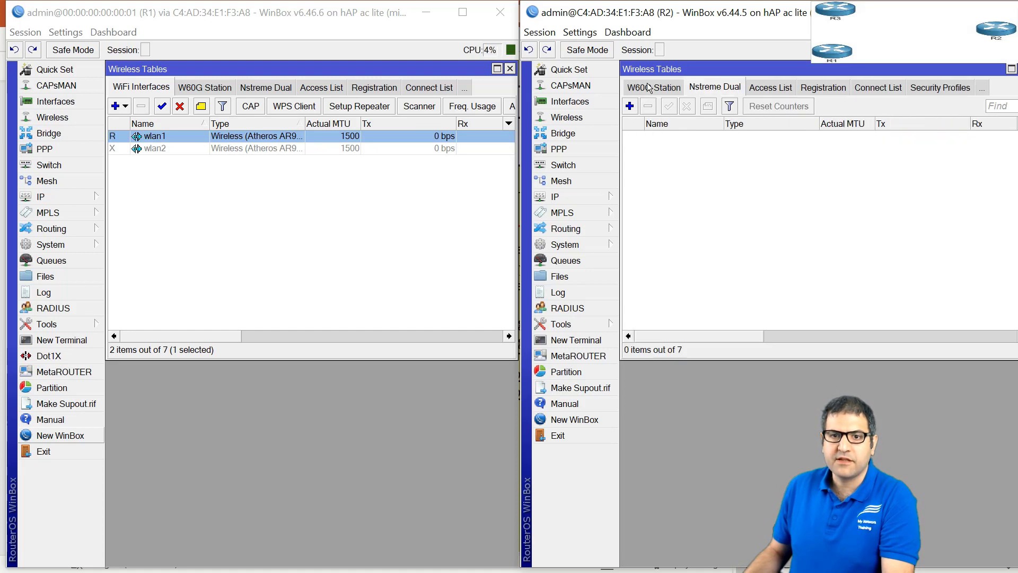
click(648, 88)
click(650, 89)
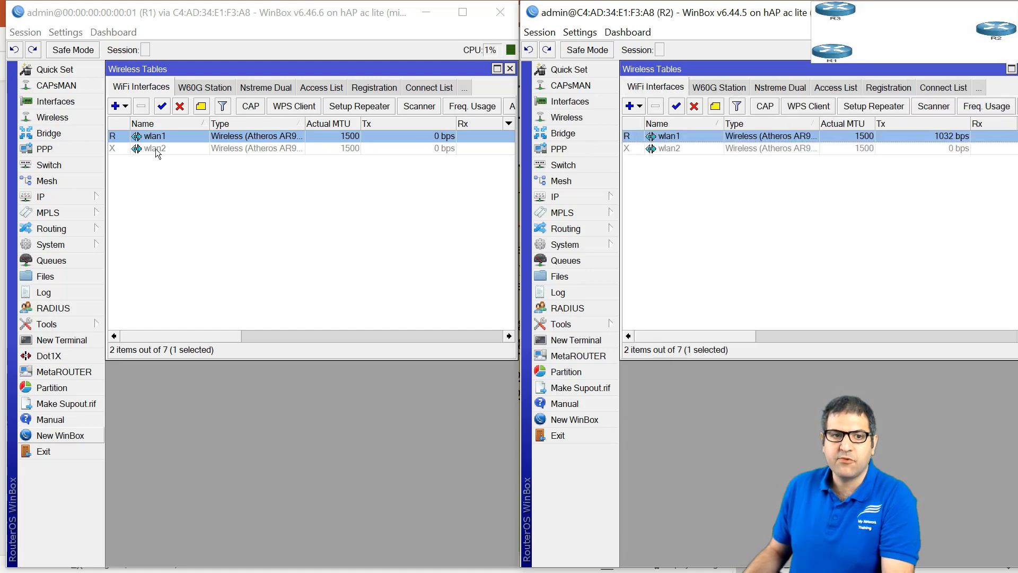
click(373, 88)
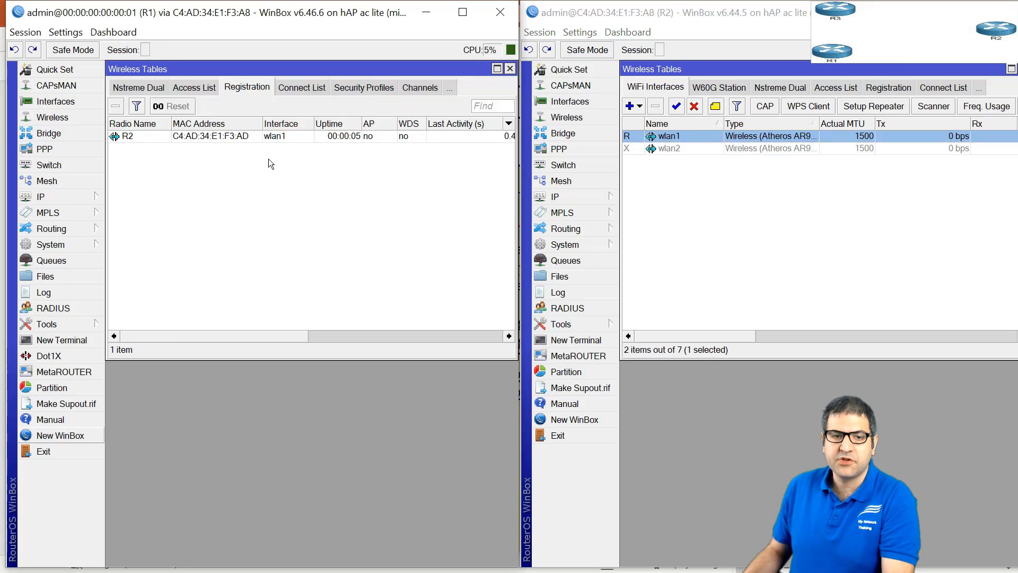
Return R1 to its WiFi interfaces list and switch back to the Connect List slide.
click(136, 88)
click(137, 88)
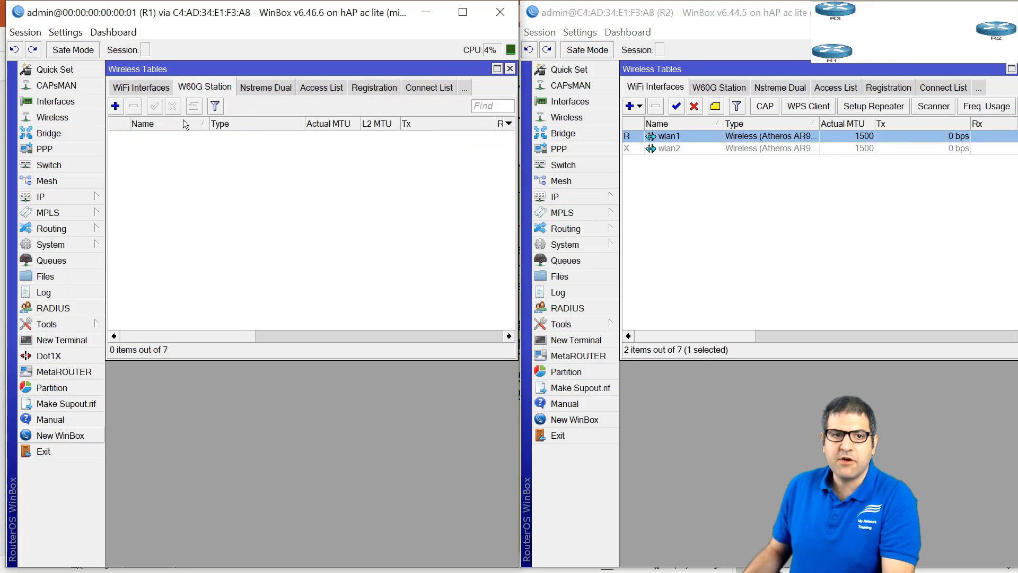
click(138, 88)
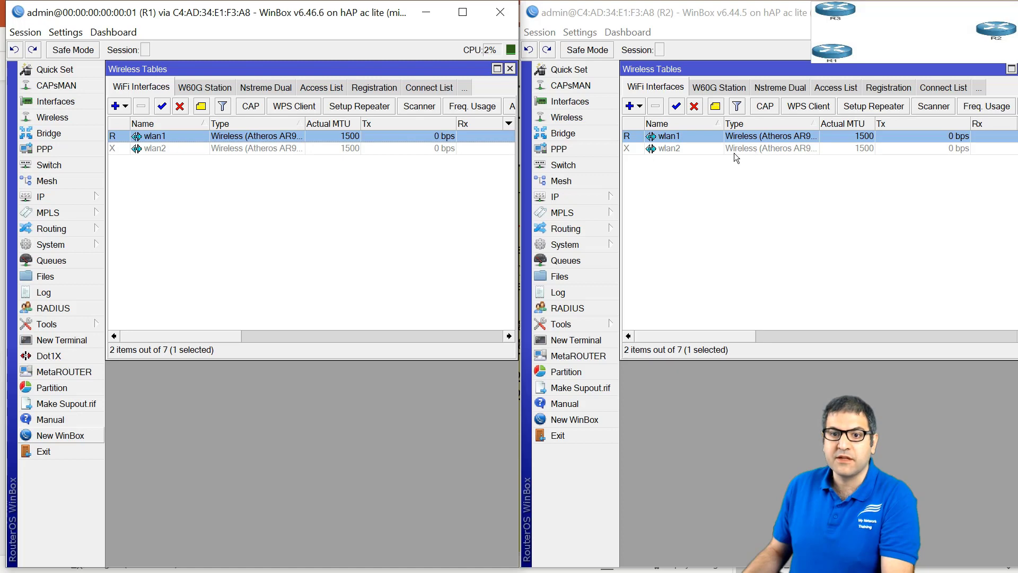
key(alt+Tab)
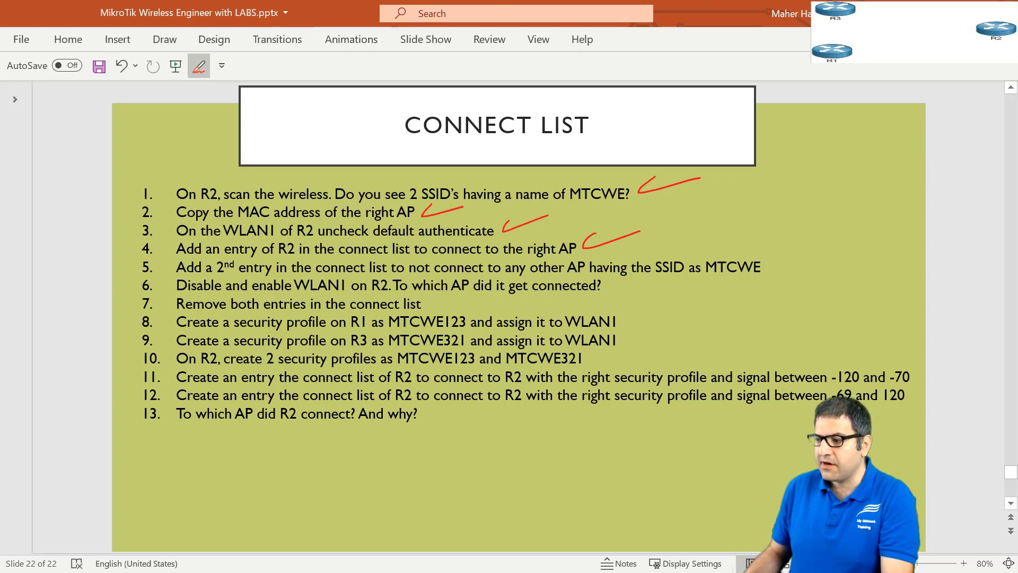
Switch from the lab slide back to the R1 and R2 WinBox windows.
key(alt+Tab)
key(alt+Tab)
key(Tab)
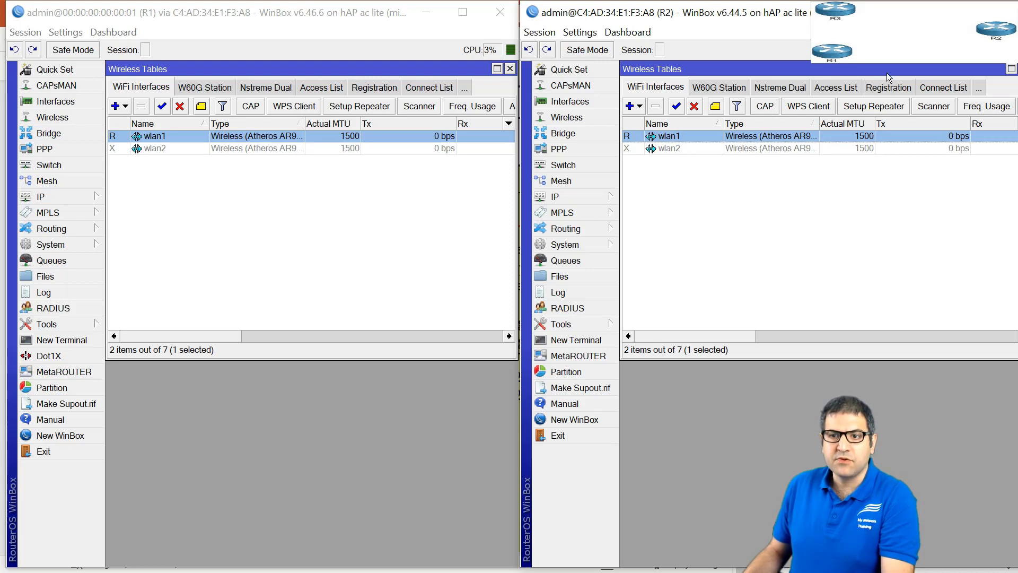
Add a second R2 connect rule for SSID MTCWE with Connect unchecked, then review both rules.
click(949, 90)
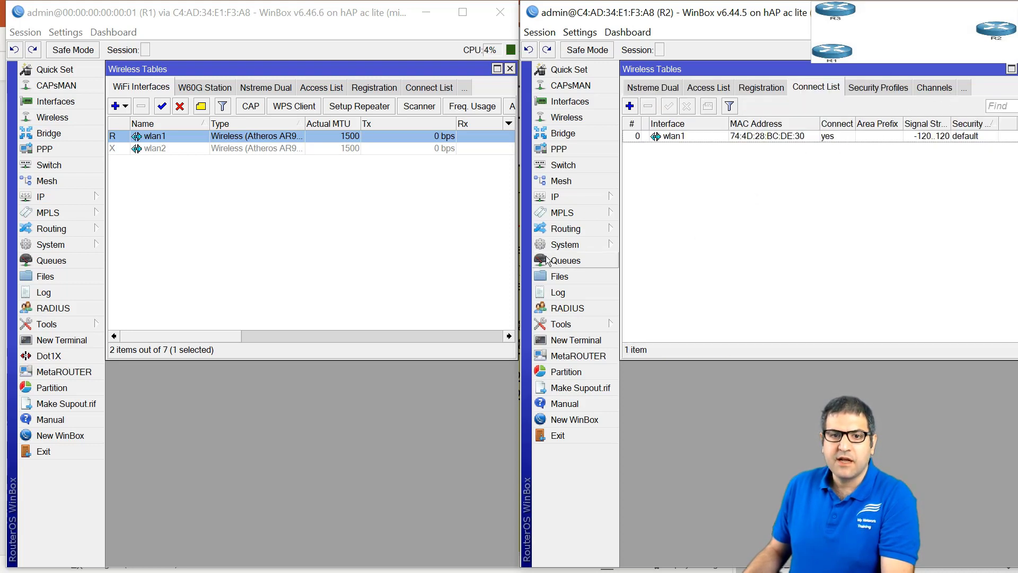
click(630, 106)
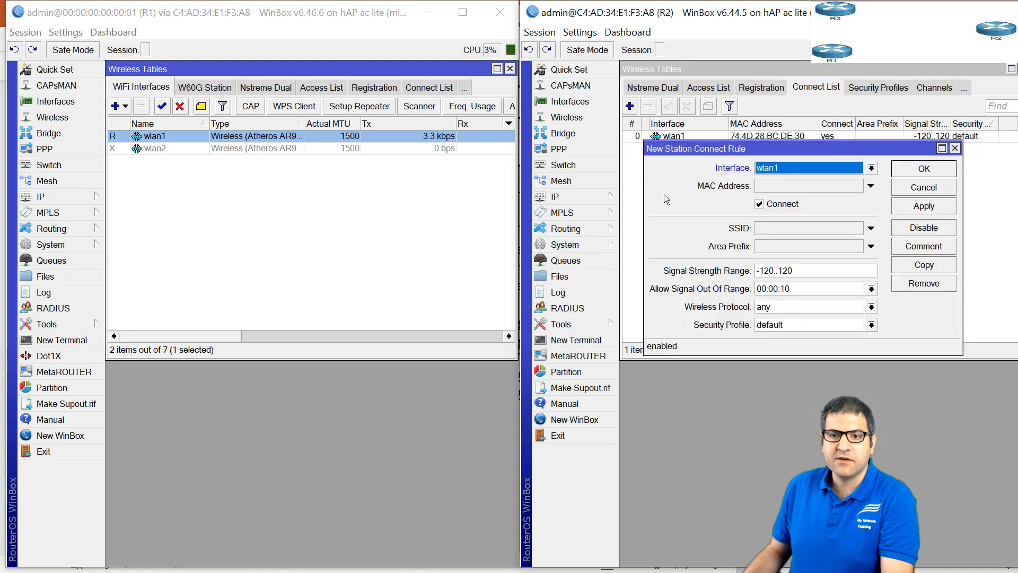
drag(782, 147, 767, 143)
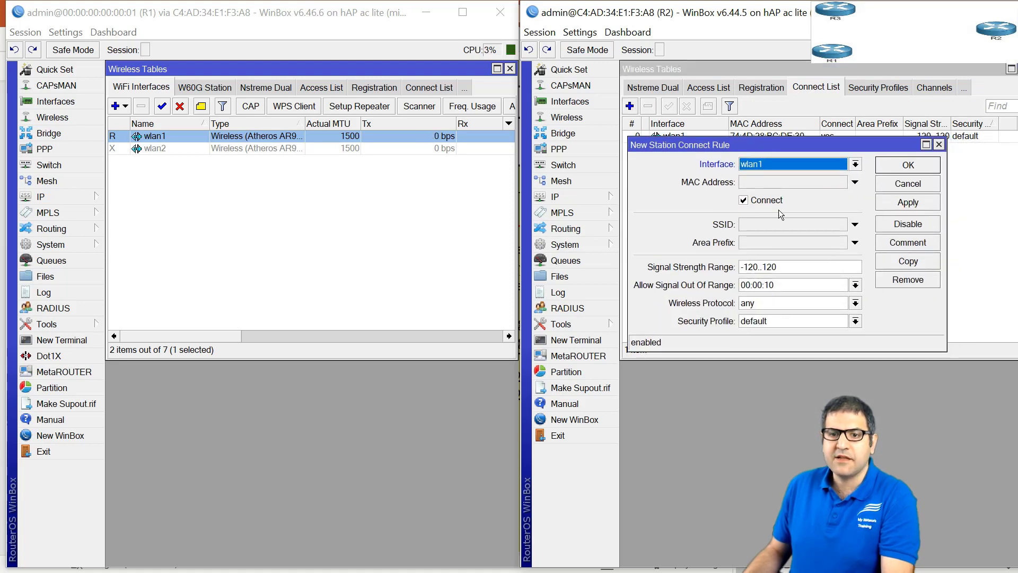
click(795, 224)
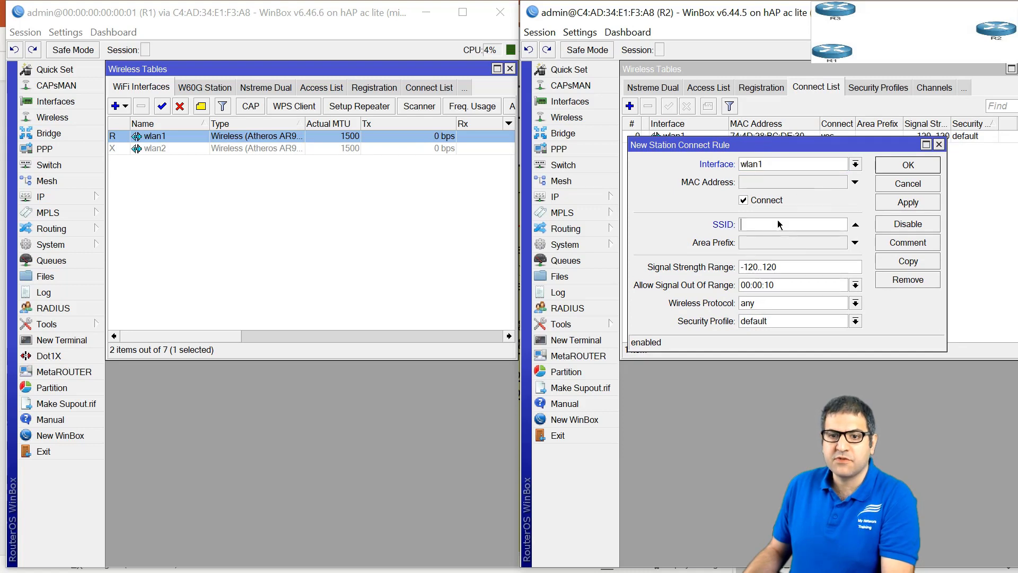
text(MTCWE)
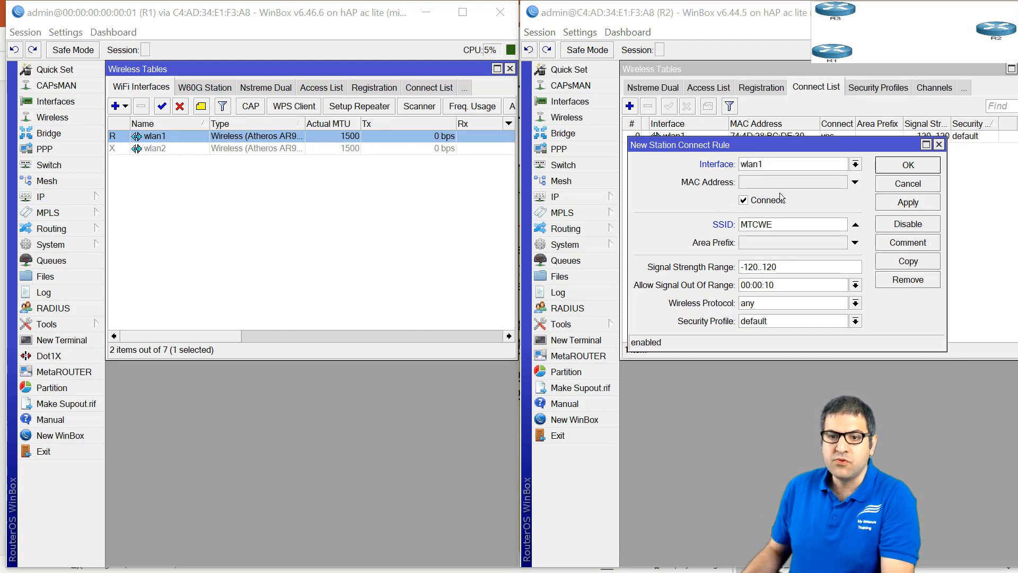
click(746, 201)
click(745, 201)
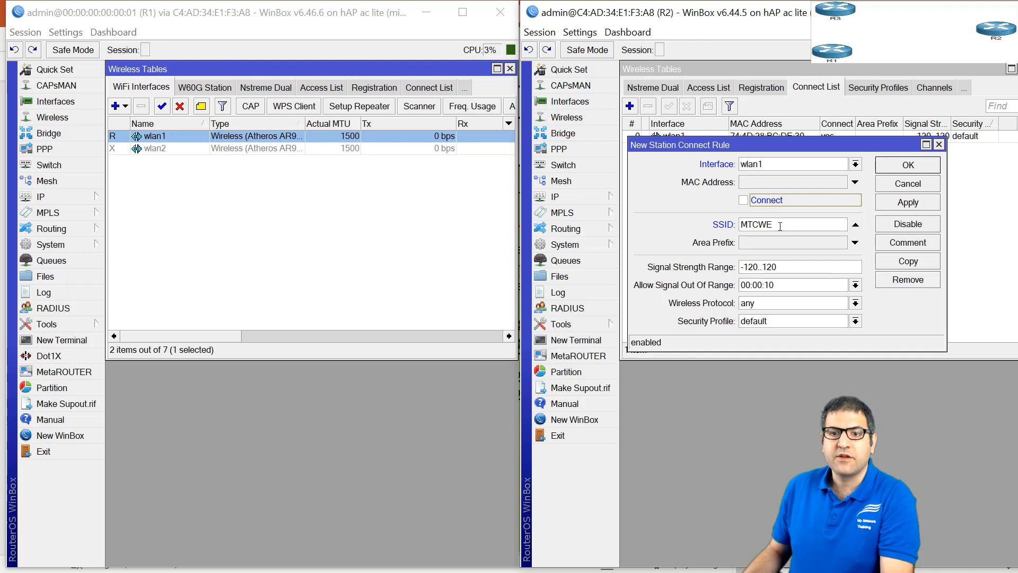
click(908, 168)
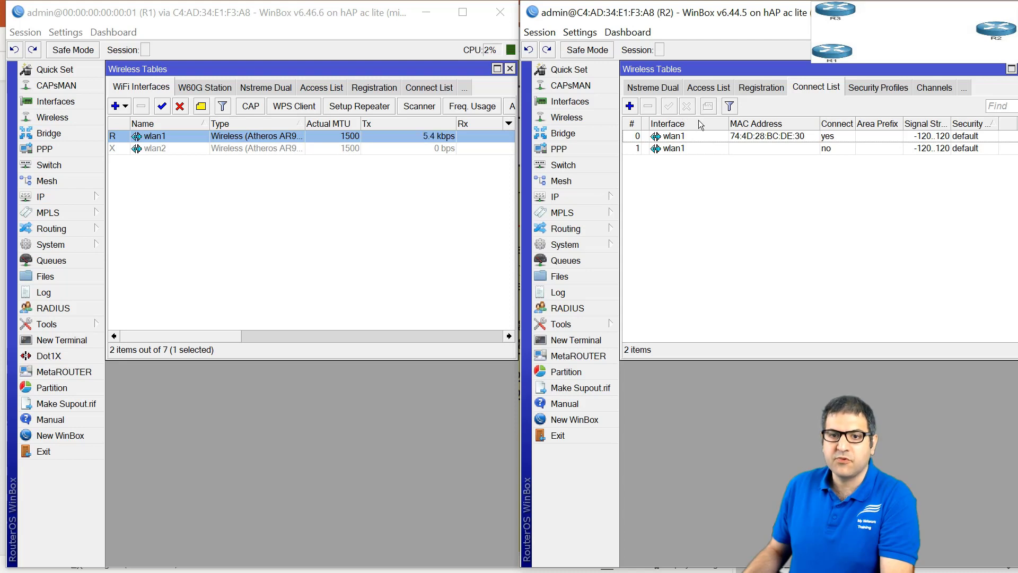
click(672, 137)
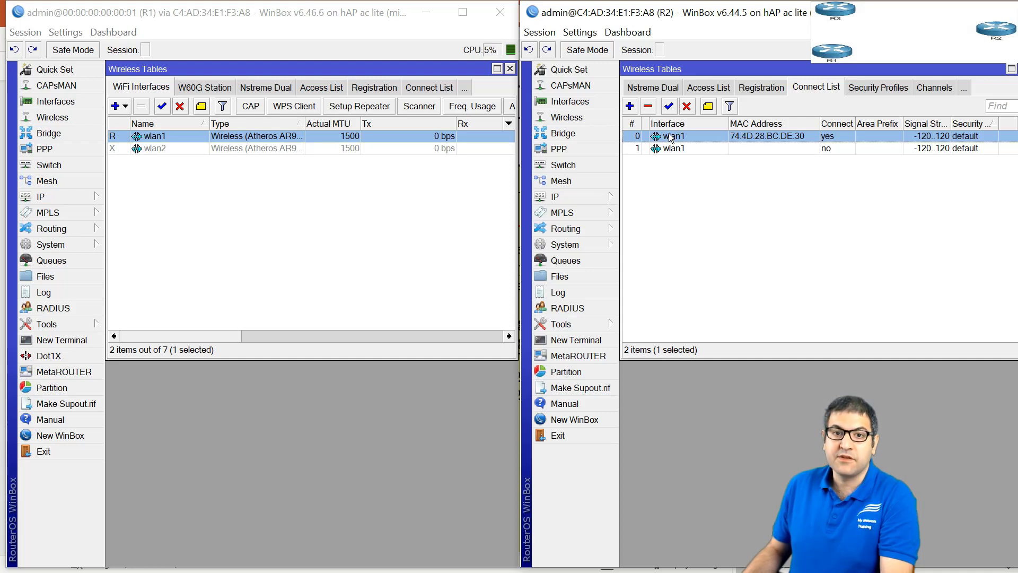
click(672, 150)
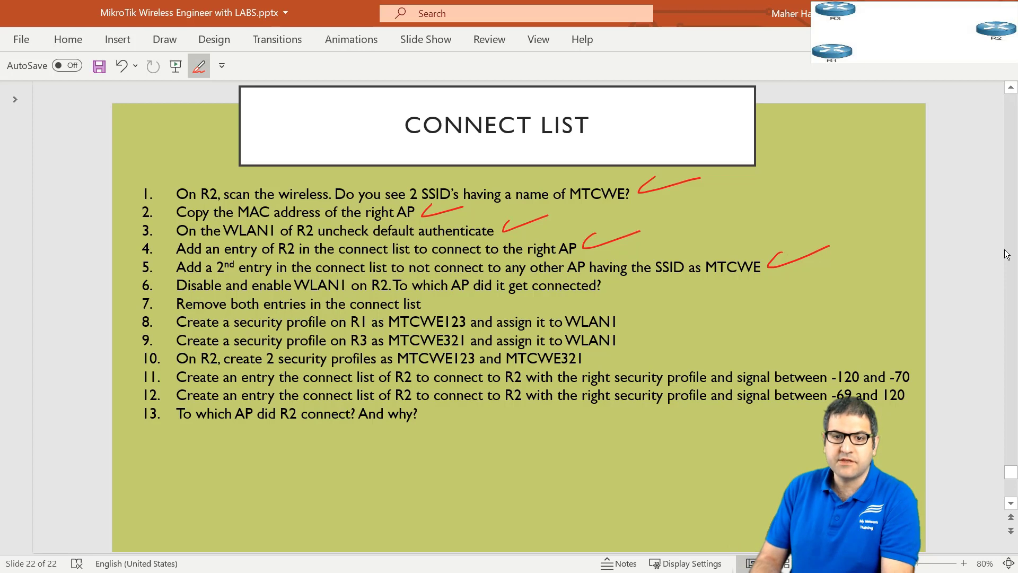
Tick off lab step 6 on the slide and show R2's WiFi interfaces list.
drag(615, 280, 664, 280)
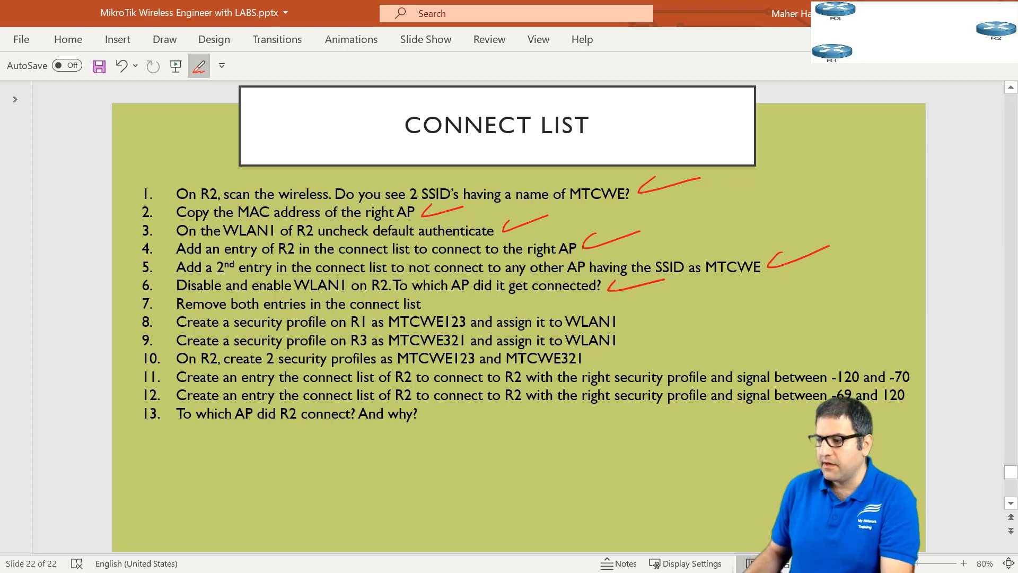
key(alt+Tab)
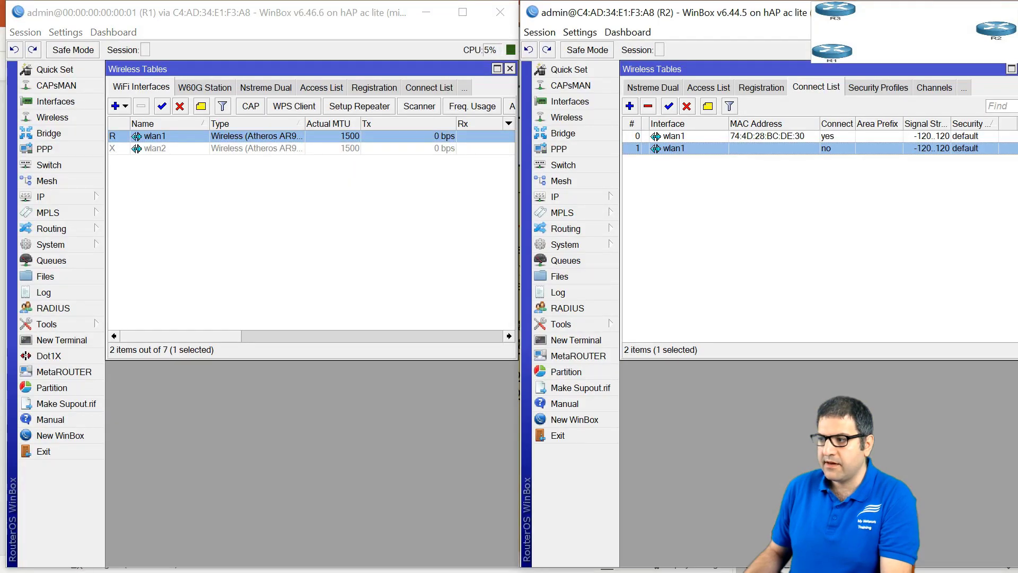
click(634, 89)
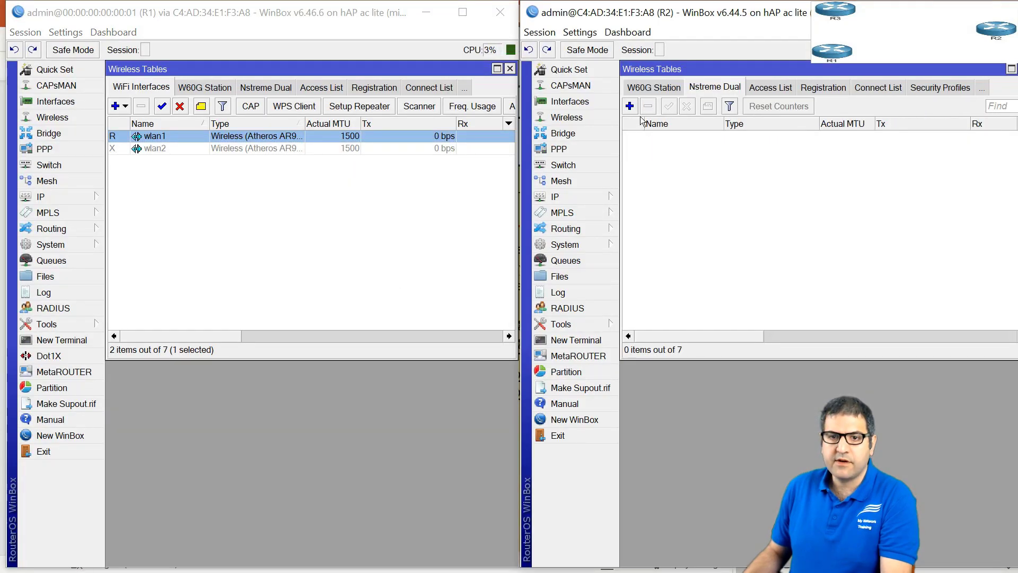
click(641, 91)
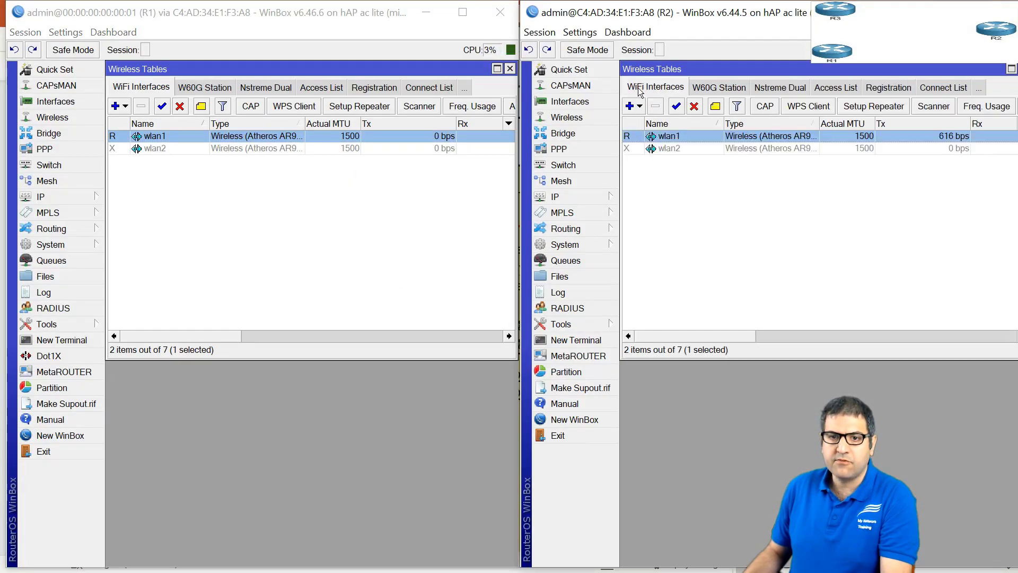
Disable and re-enable R2's wlan1 while checking R1's registration table.
click(696, 109)
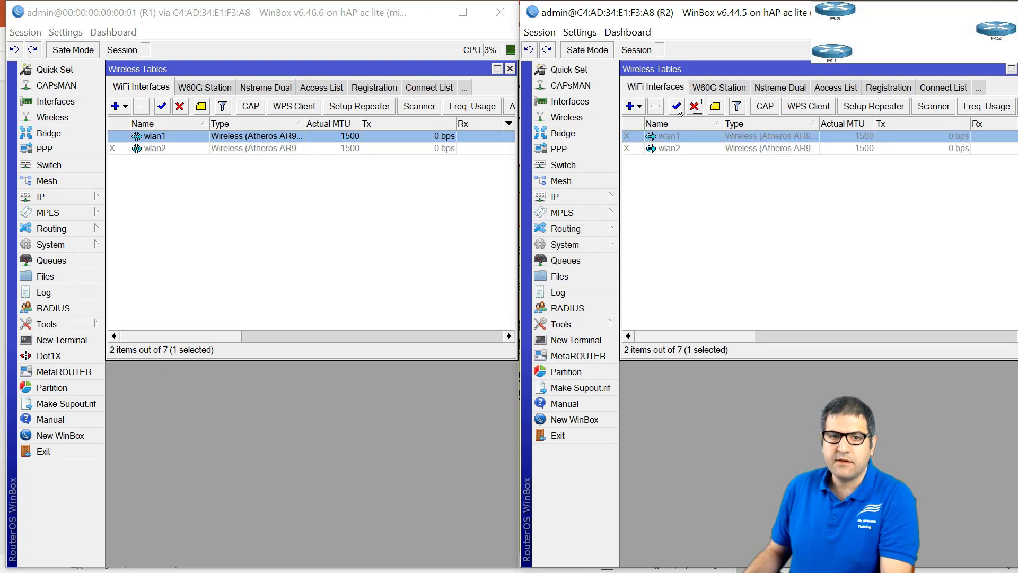
click(372, 87)
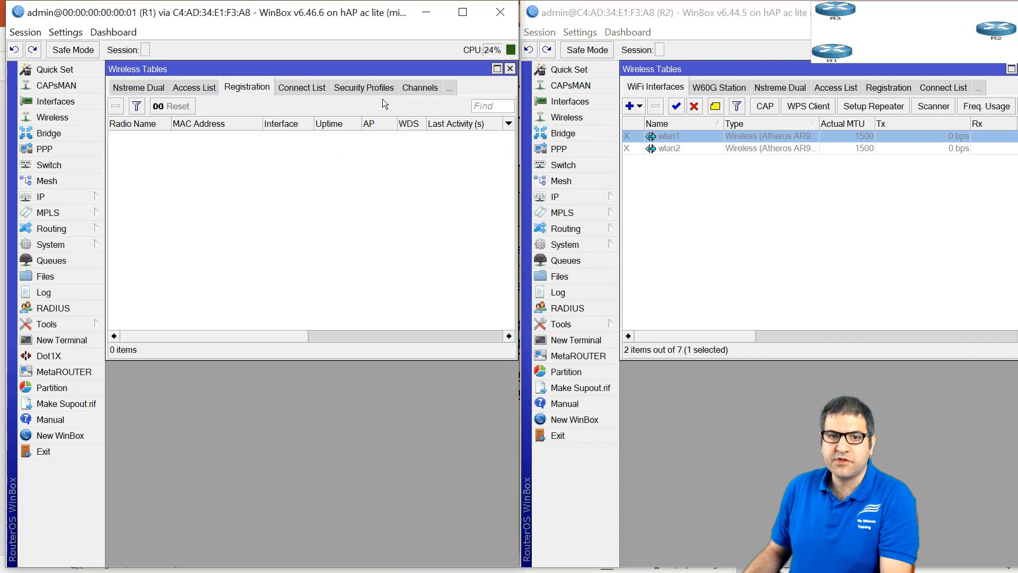
click(676, 107)
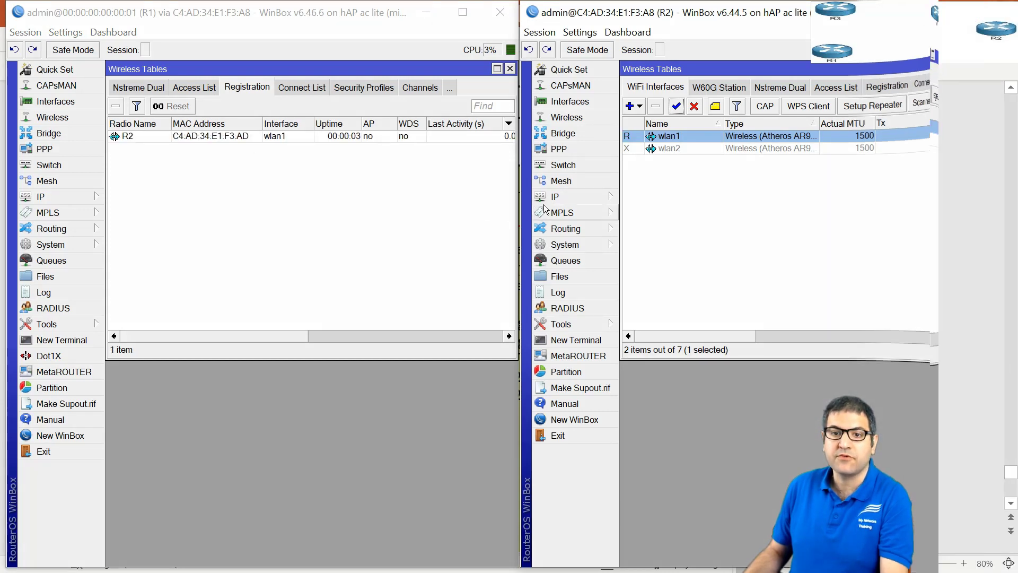
key(alt+Tab)
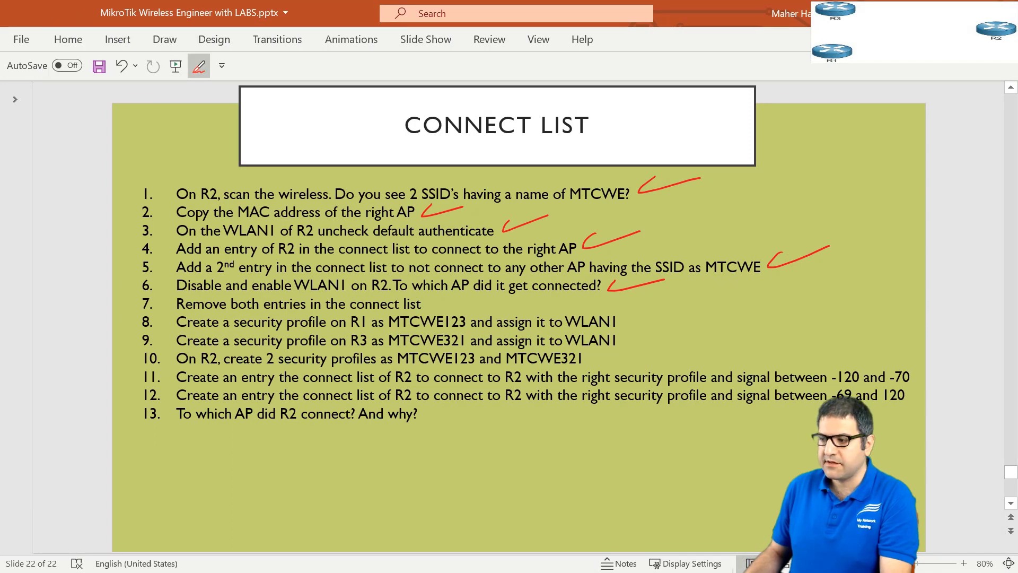
Select both entries in R2's connect list and remove them.
key(alt+Tab)
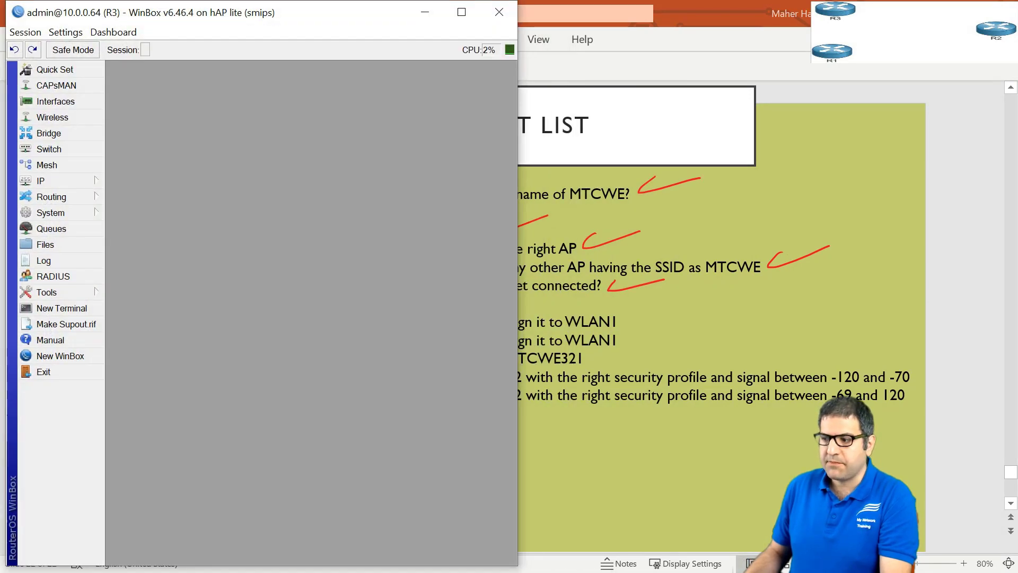
key(alt+Tab)
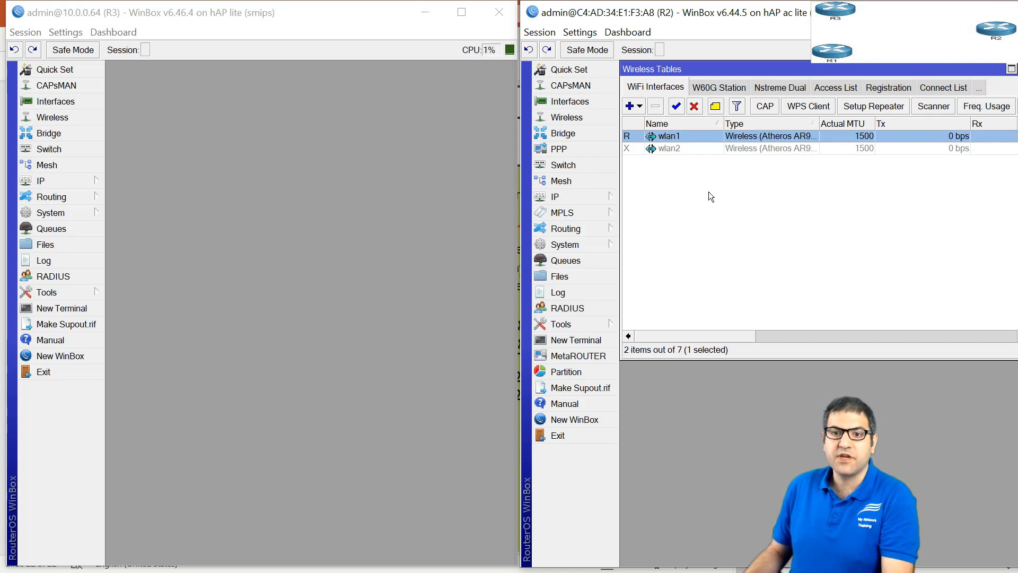
click(928, 89)
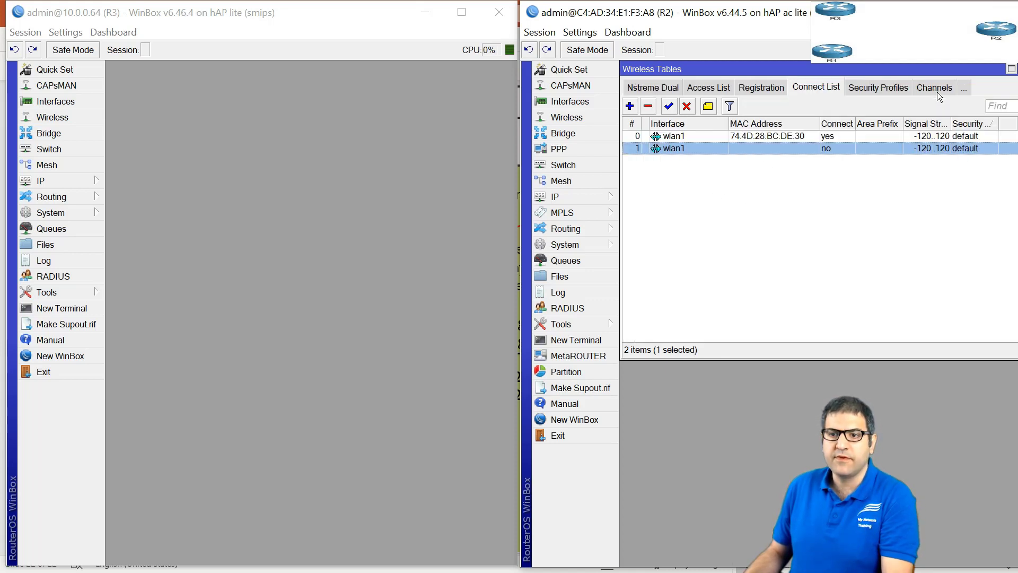
click(667, 136)
shift+click(660, 150)
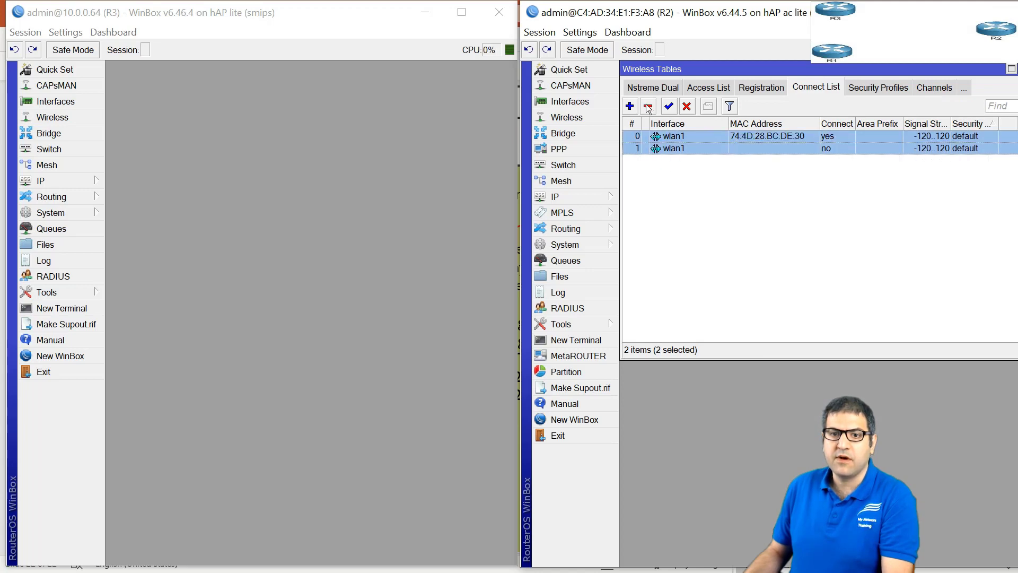
click(647, 107)
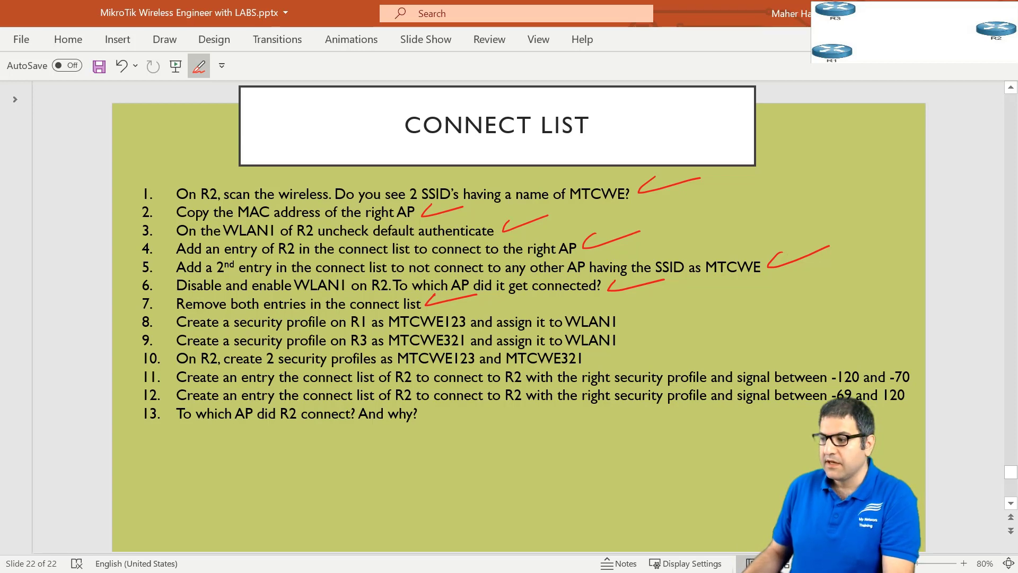
On R1, create security profile profile1 using WPA2 PSK only, with its pre-shared key.
key(alt+Tab)
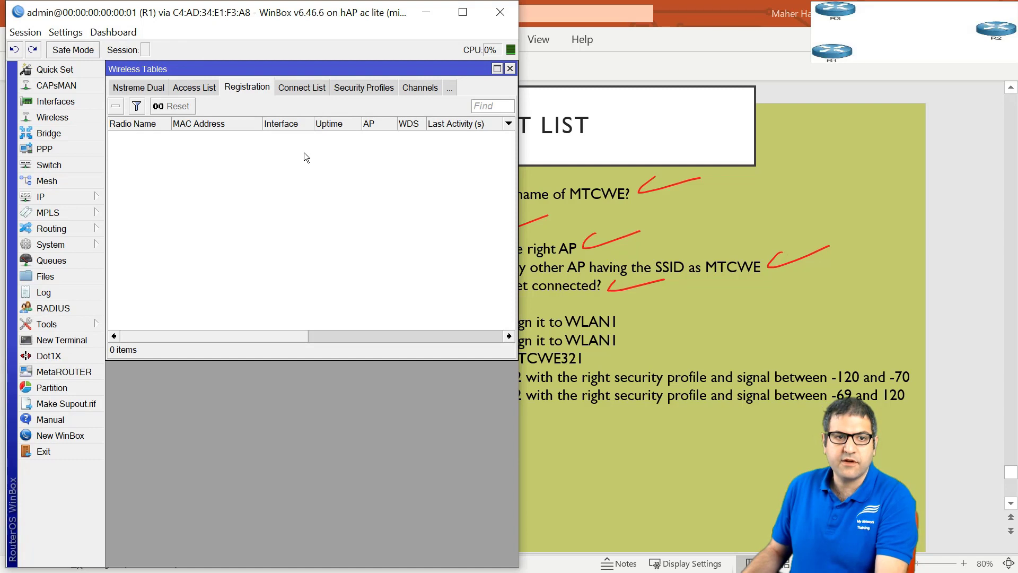
click(450, 87)
click(489, 203)
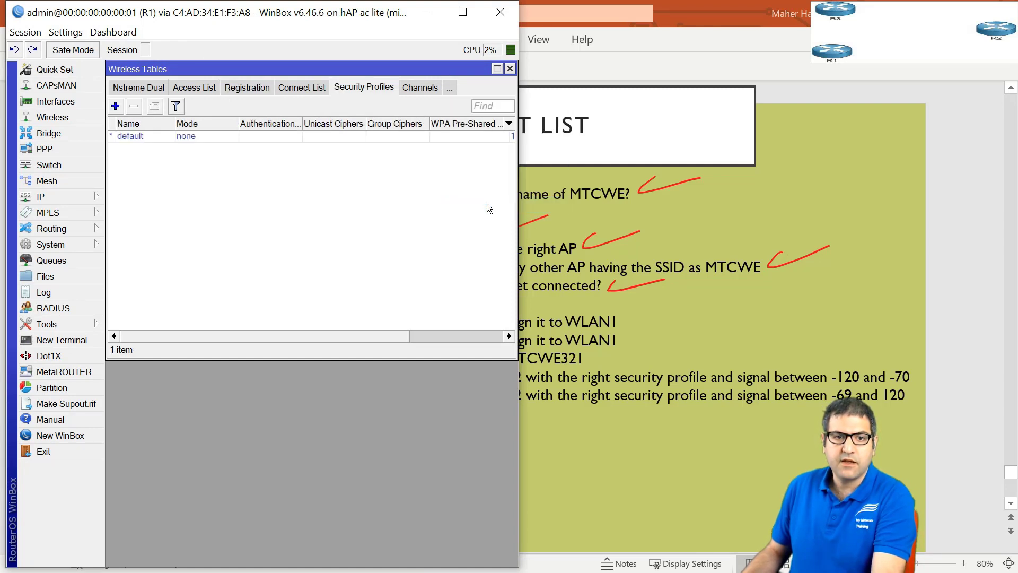
click(116, 106)
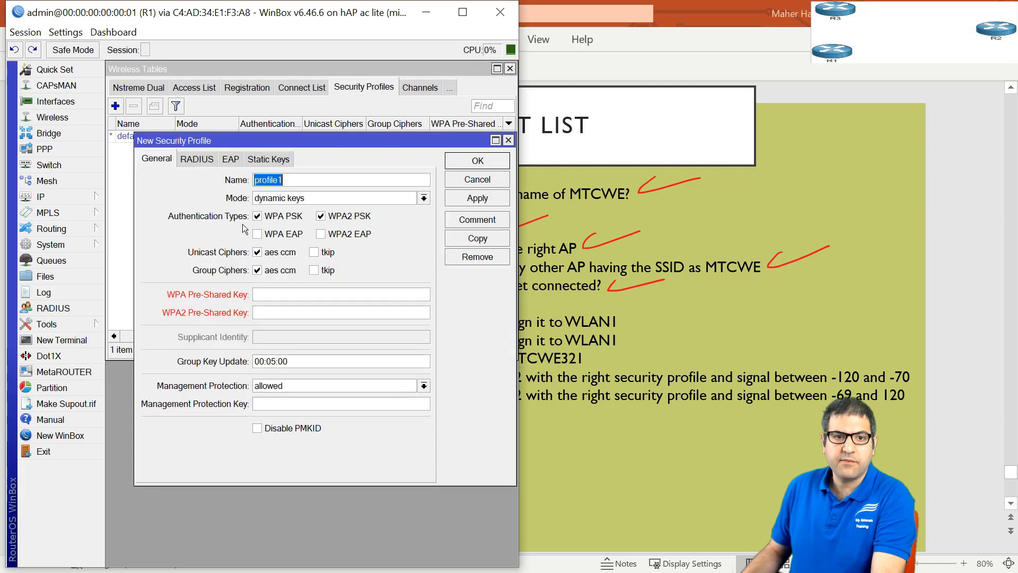
click(283, 216)
click(290, 313)
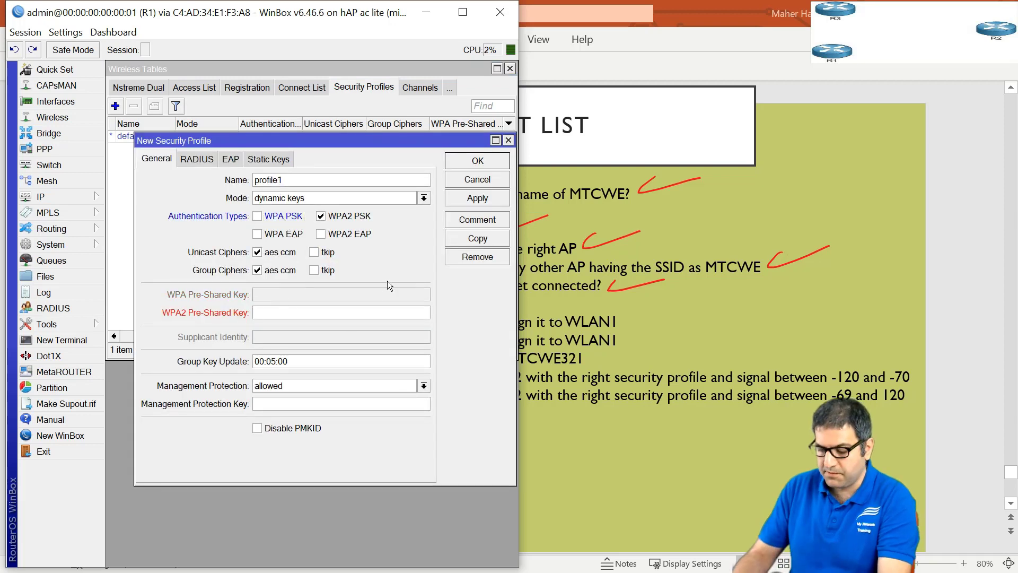
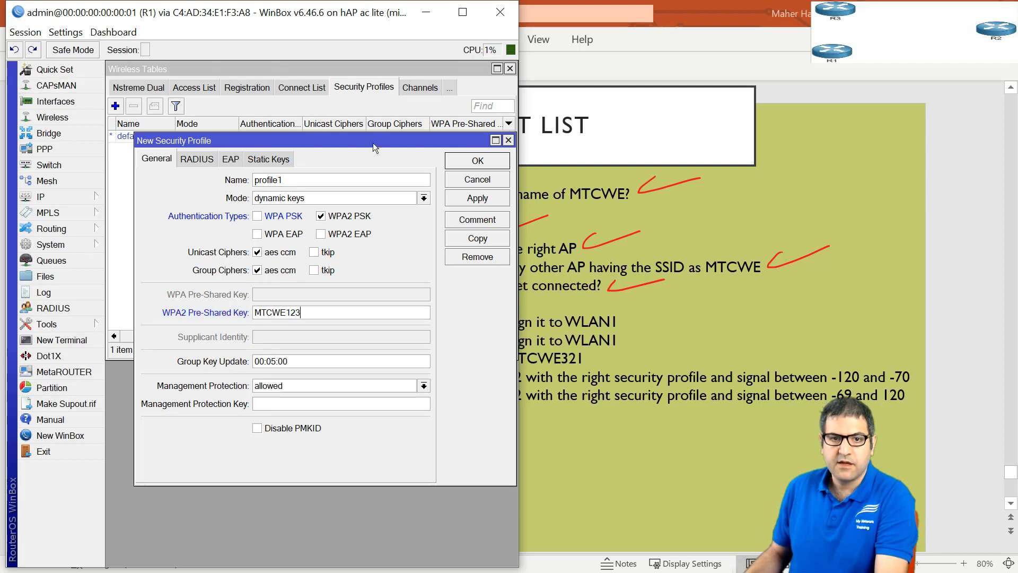
click(489, 161)
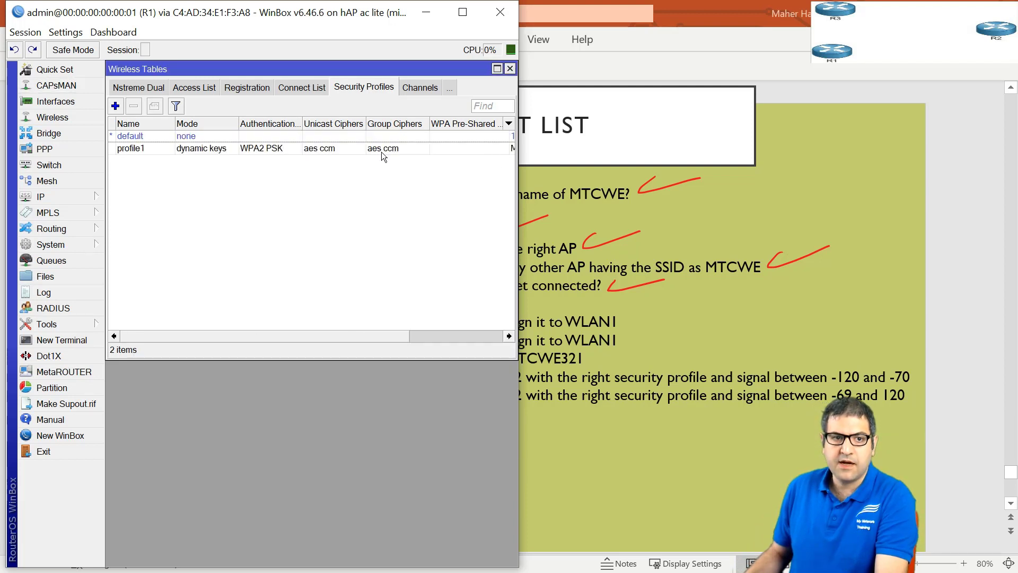
Set R1's wlan1 Security Profile to profile1.
click(121, 89)
click(127, 88)
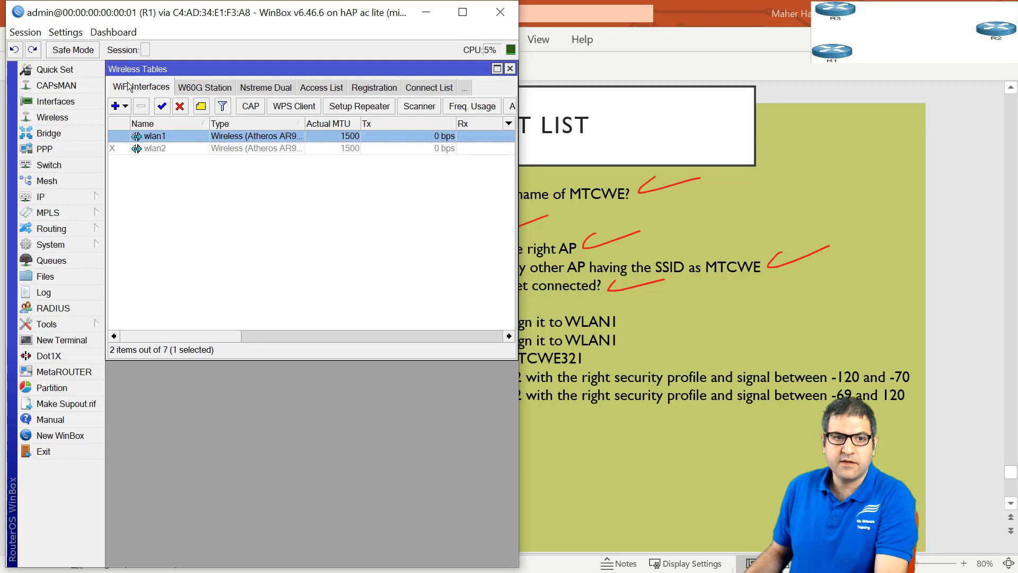
double_click(152, 136)
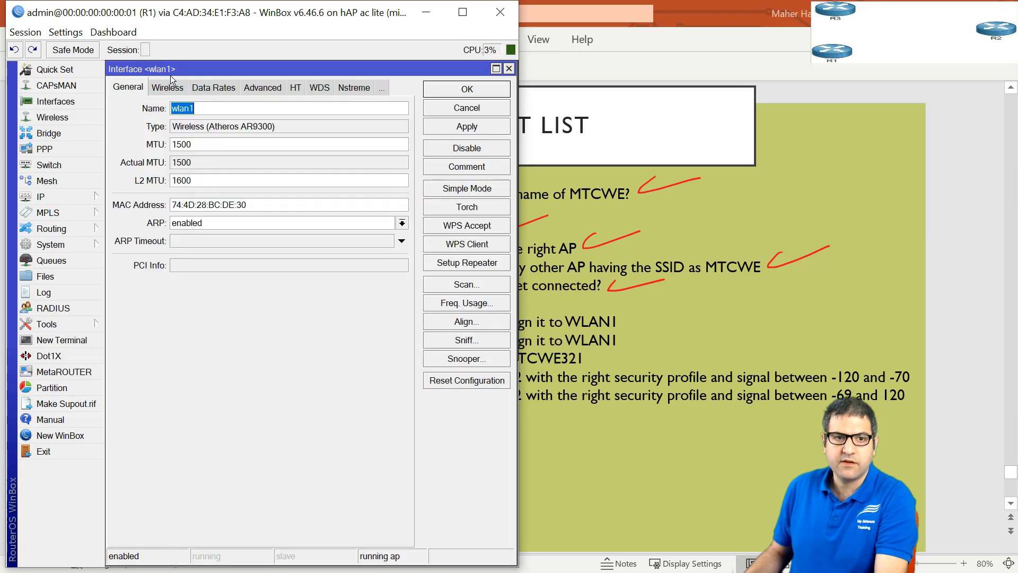
click(169, 86)
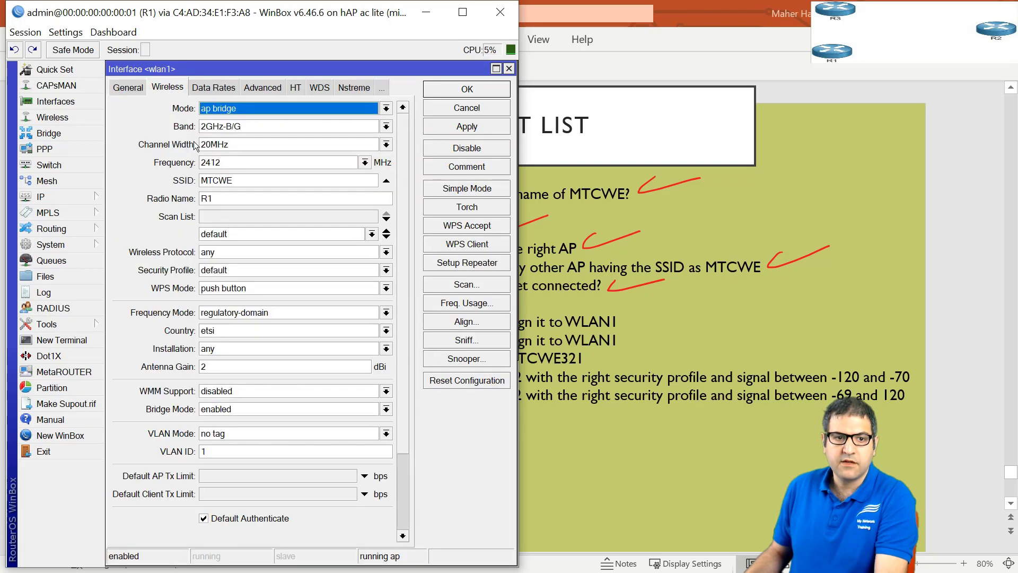
click(268, 271)
click(252, 287)
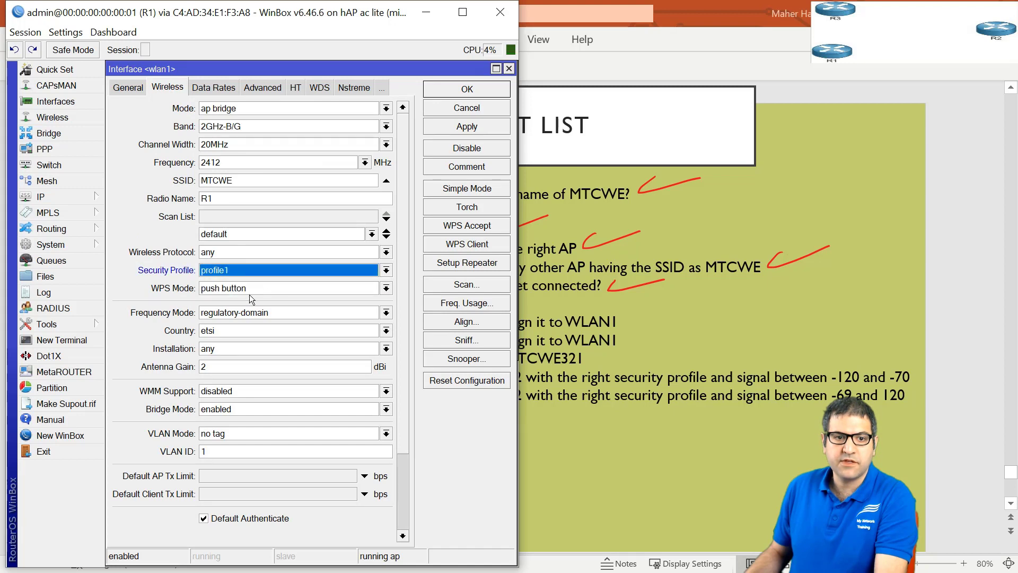
click(480, 89)
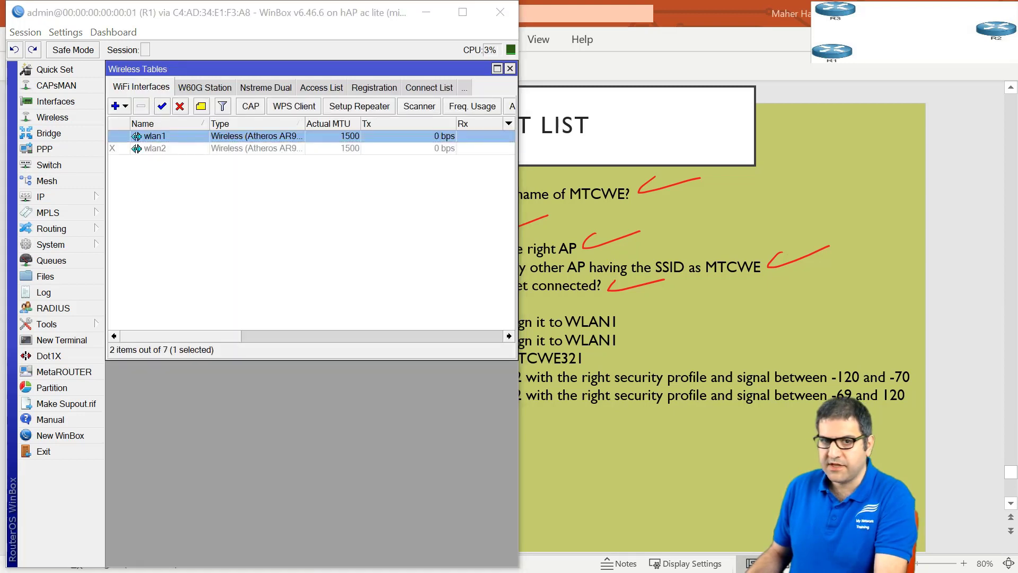
key(alt+Tab)
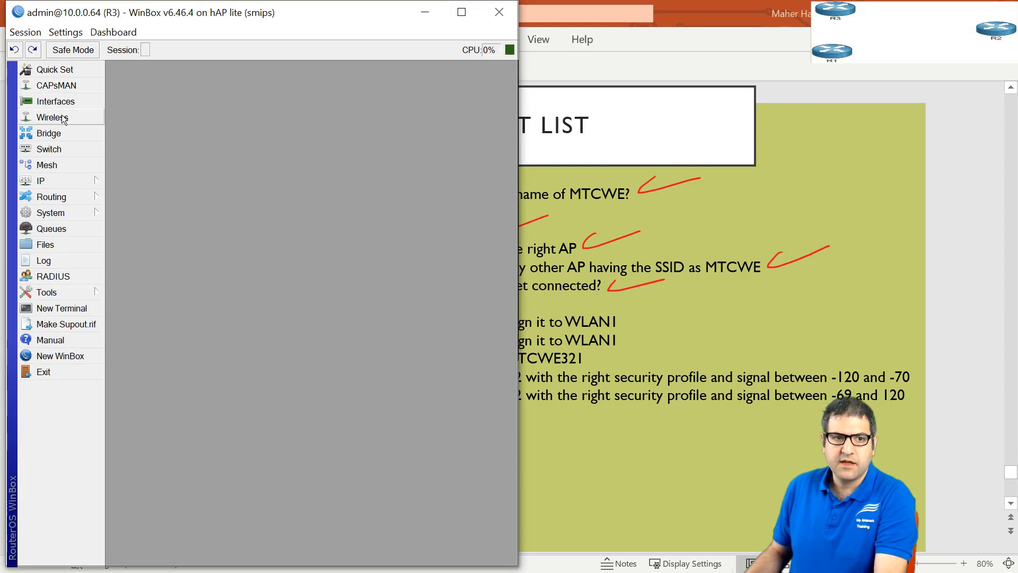
On R3, create security profile profile2 using WPA2 PSK only, with its pre-shared key.
click(62, 118)
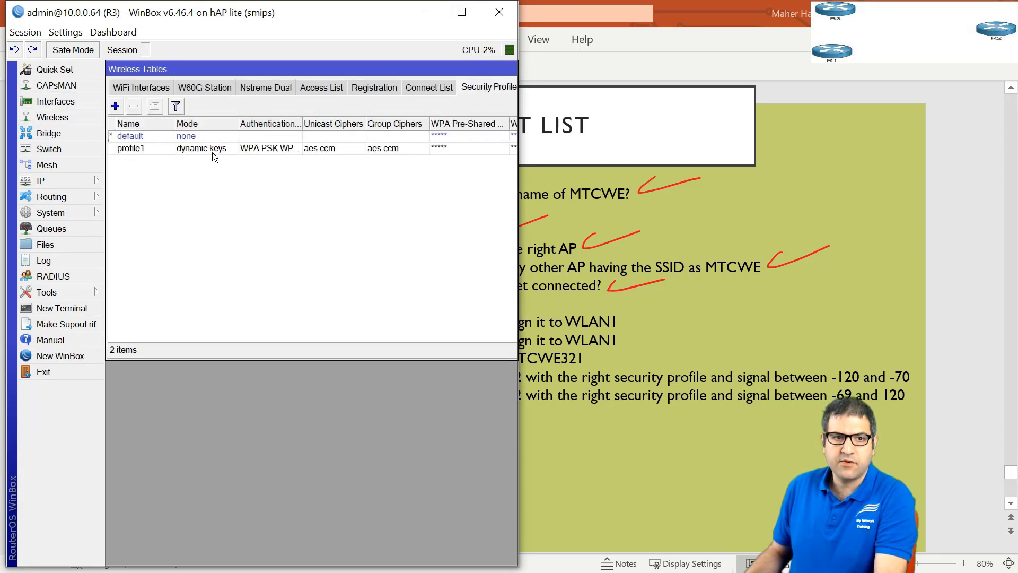
click(115, 106)
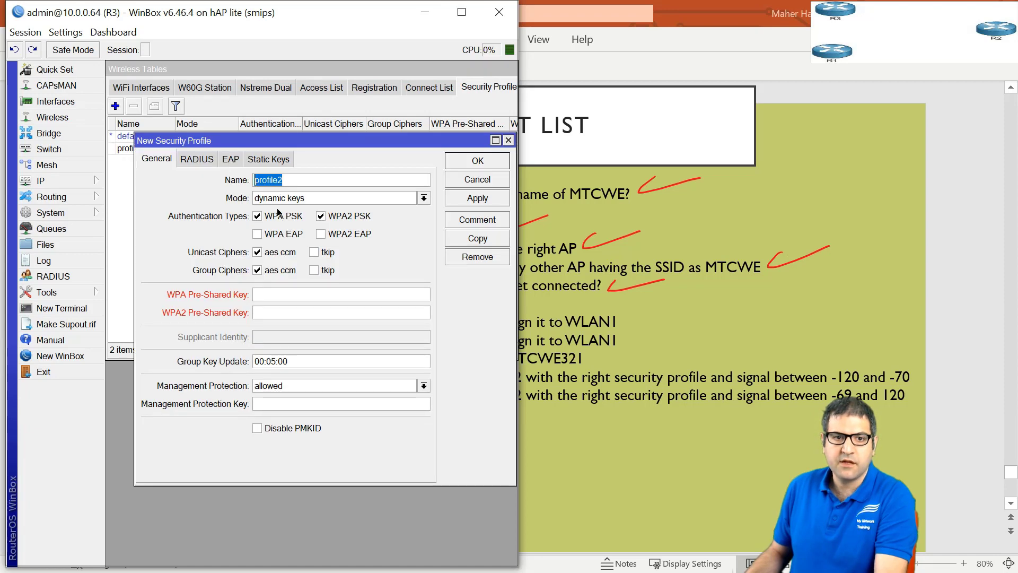
click(280, 216)
click(318, 312)
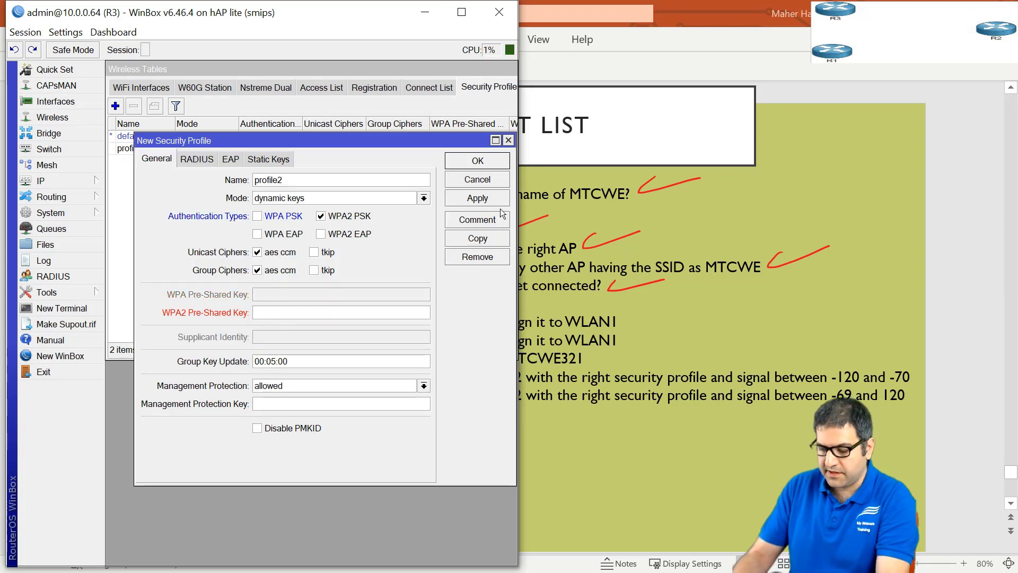
text(*****)
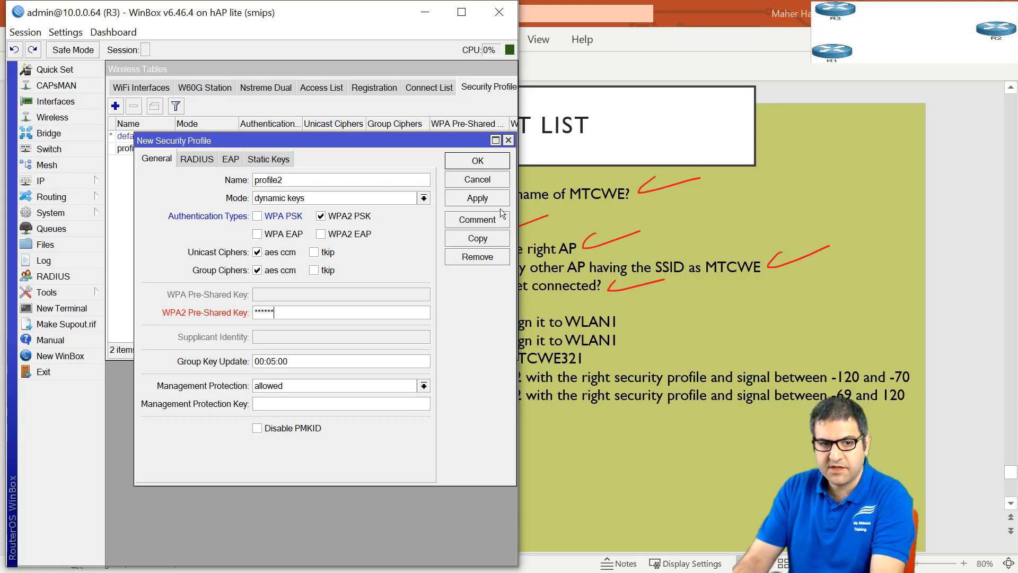
text(**)
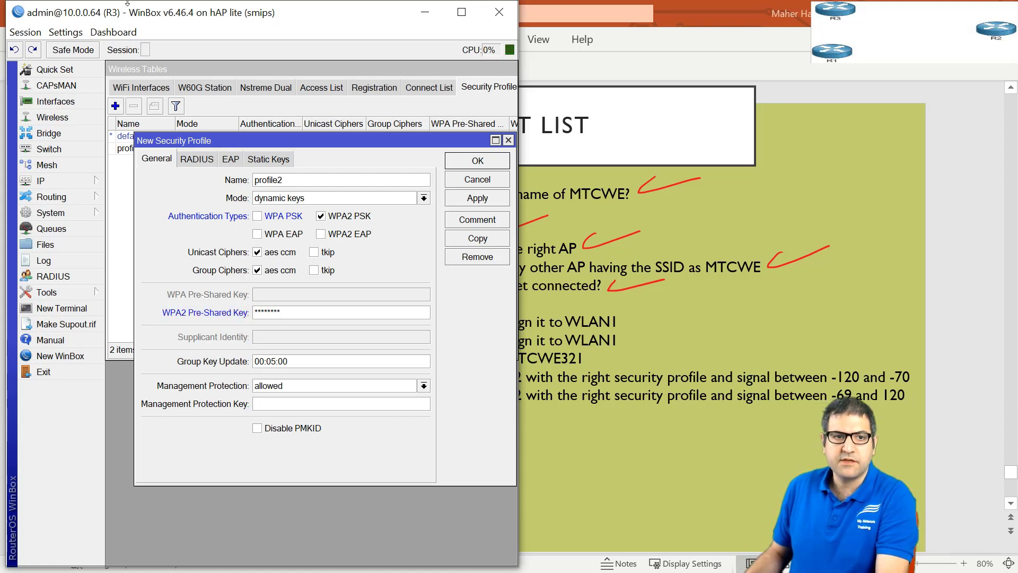
click(478, 160)
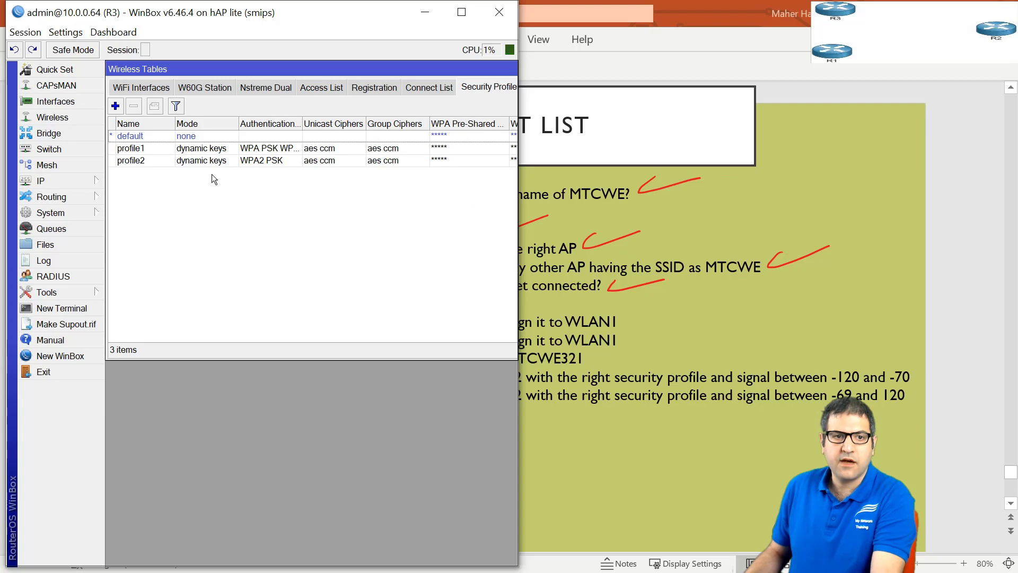
Set R3's wlan1 Security Profile to profile2.
click(150, 88)
double_click(140, 137)
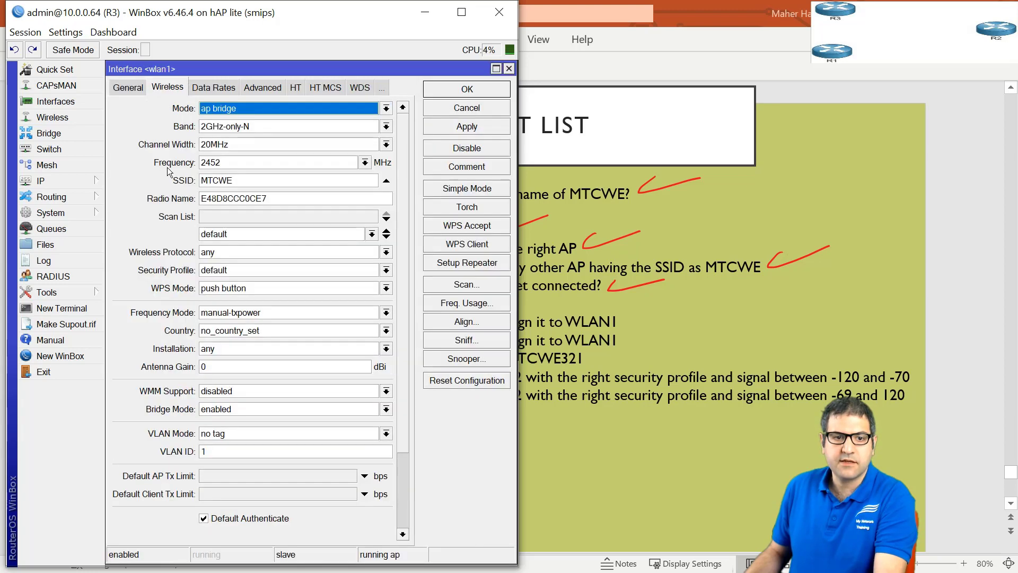
click(251, 271)
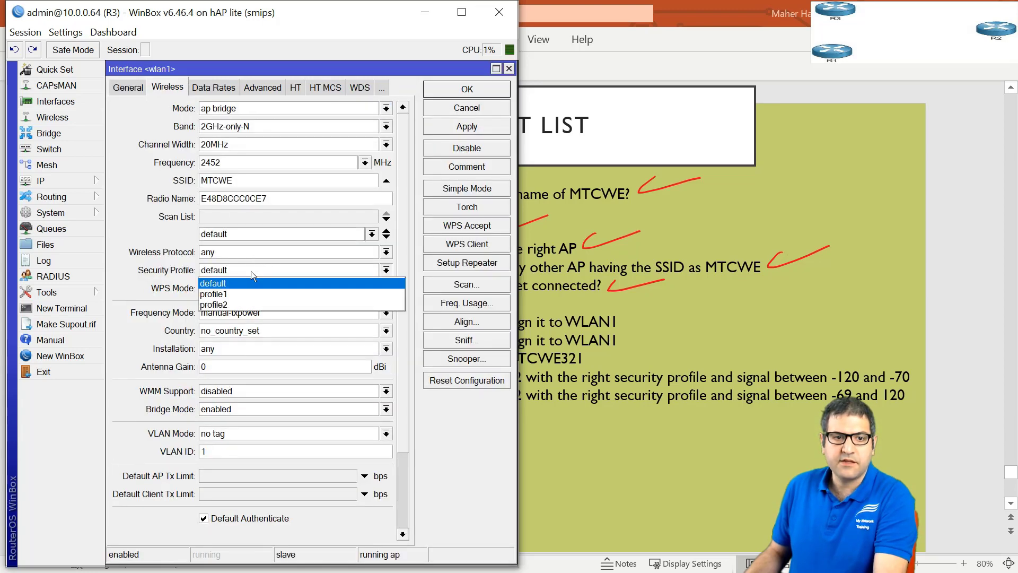
click(250, 304)
click(474, 90)
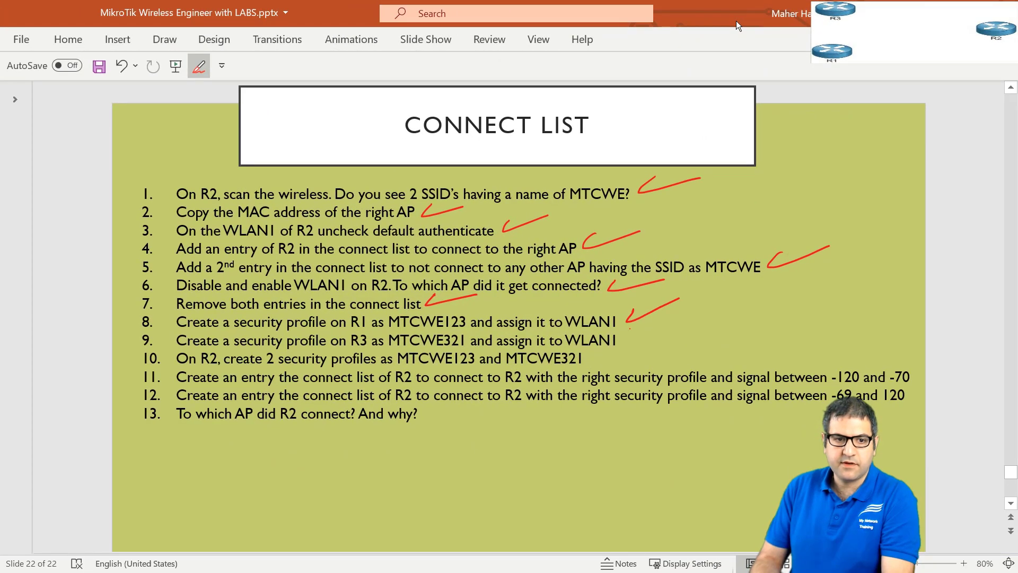
Tick off lab step 9 in red ink and return to R2's WinBox window.
drag(624, 337, 685, 320)
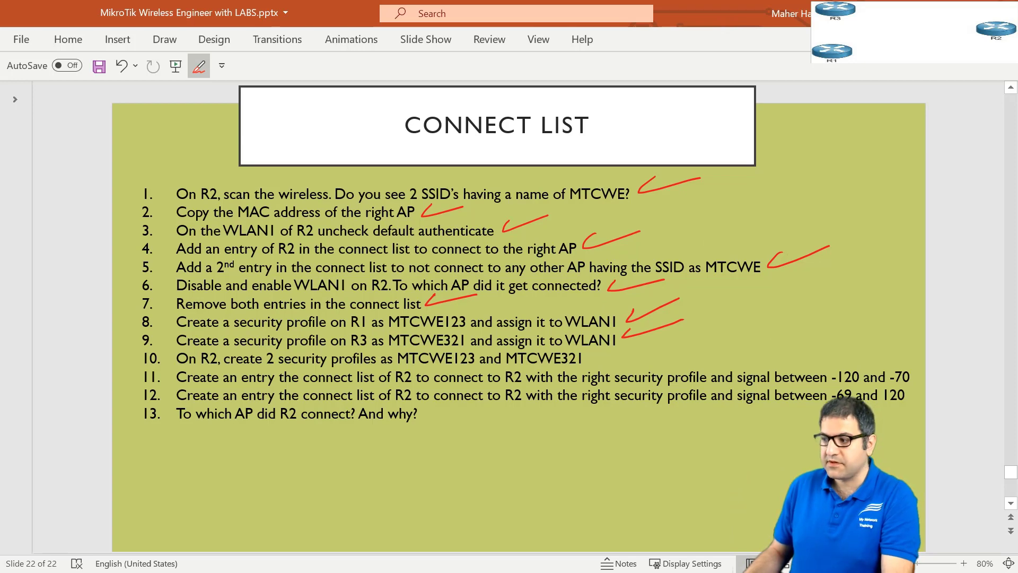
key(alt+Tab)
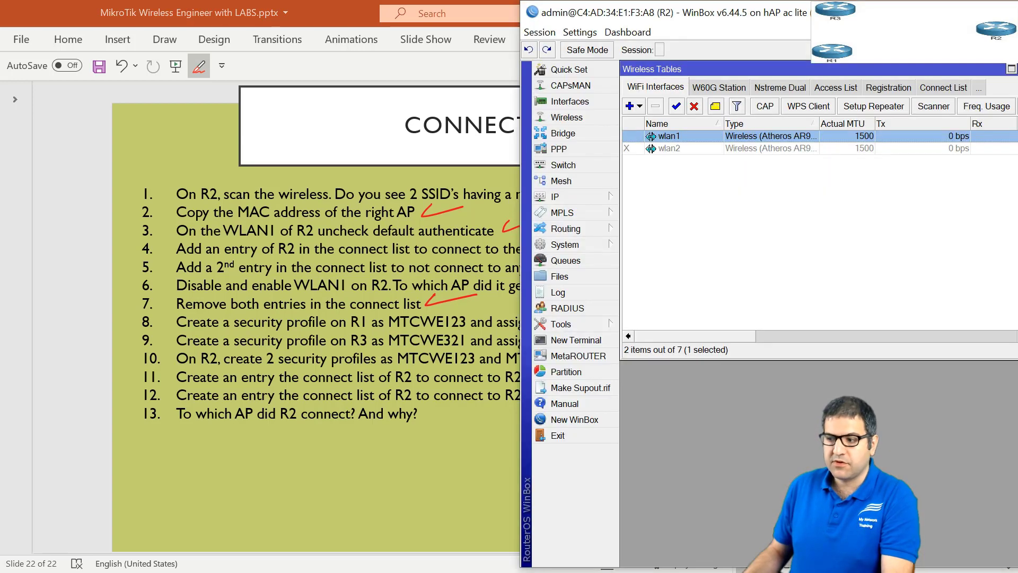
On R2, create WPA2-PSK-only security profile profile1 with its pre-shared key.
click(979, 93)
click(947, 204)
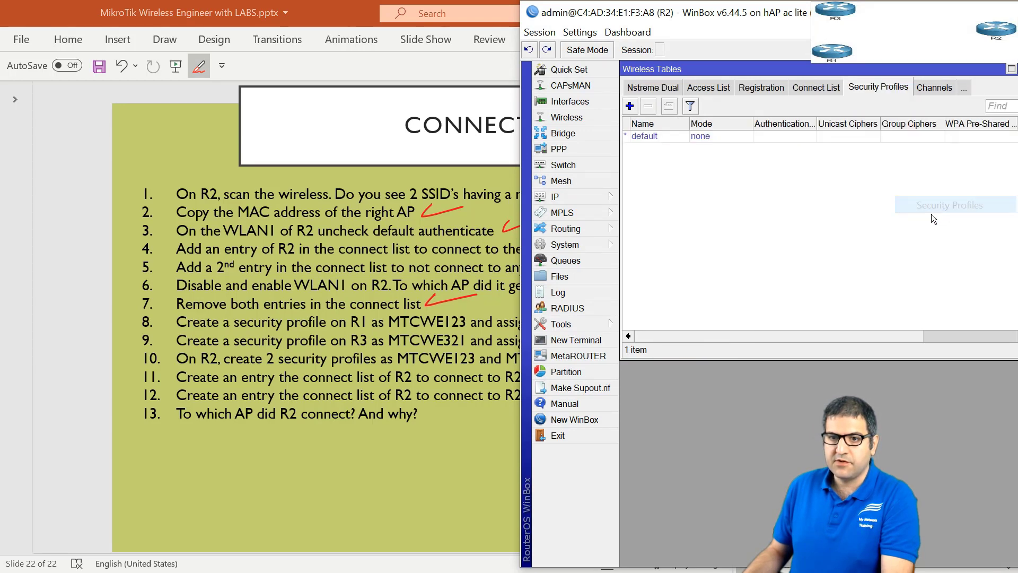
click(631, 106)
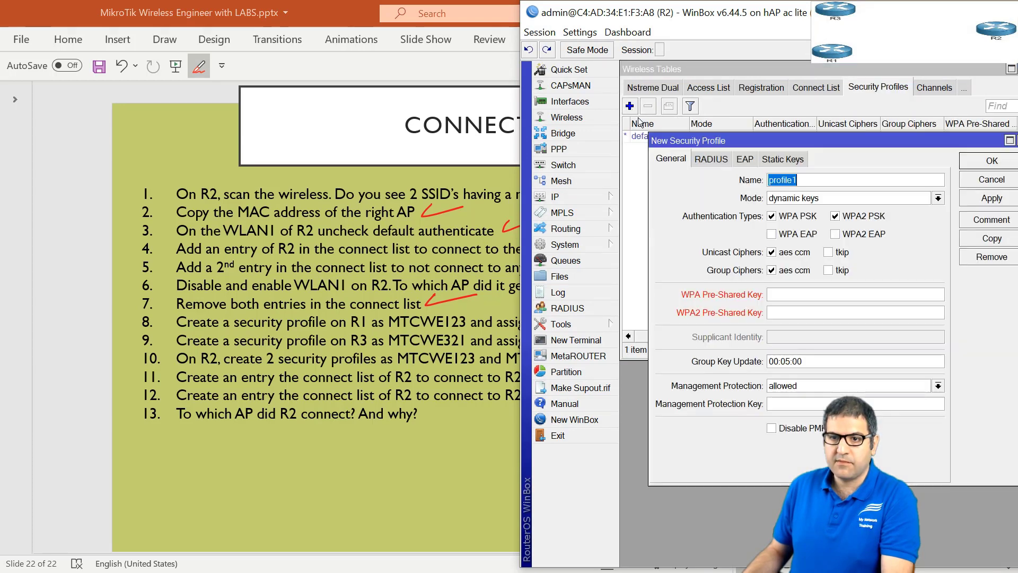
click(793, 216)
click(796, 312)
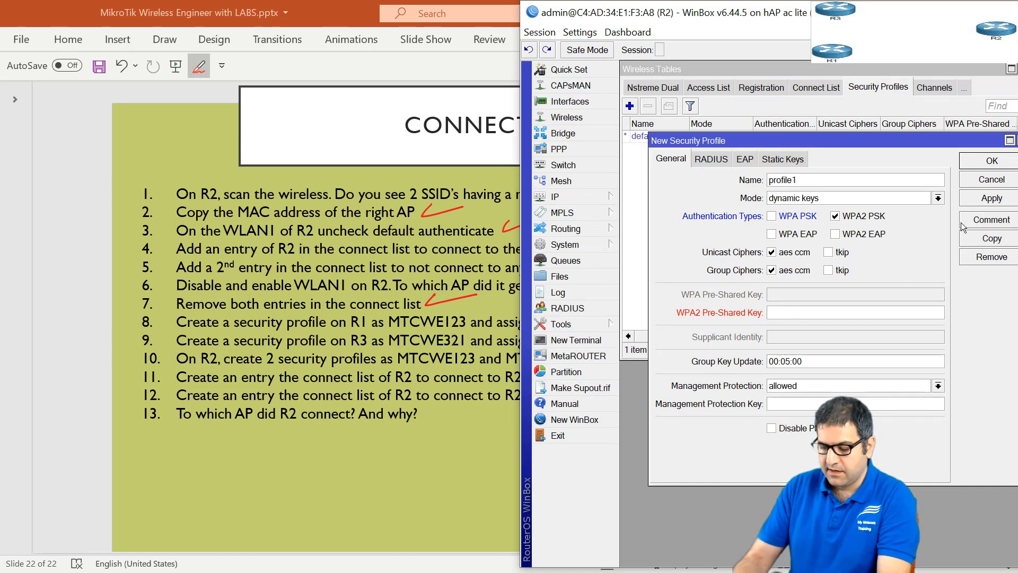
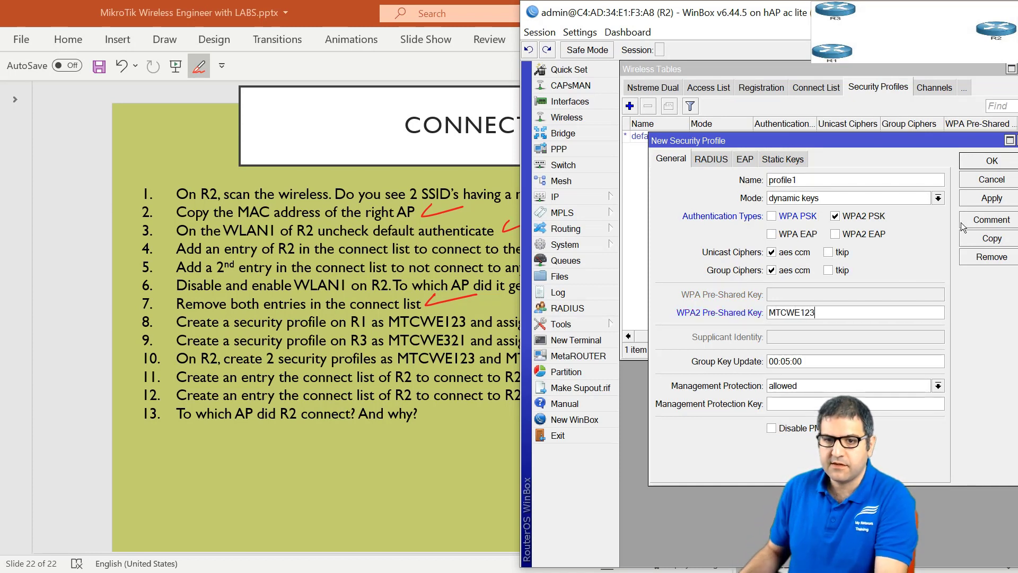
click(987, 165)
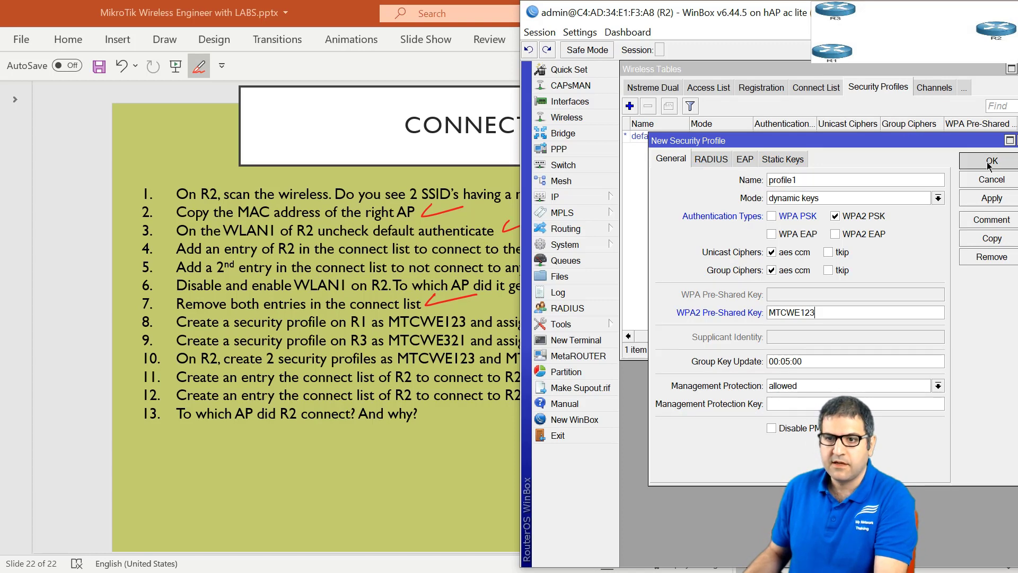
Add R2's second WPA2-PSK-only profile, profile2, with its own pre-shared key.
click(630, 106)
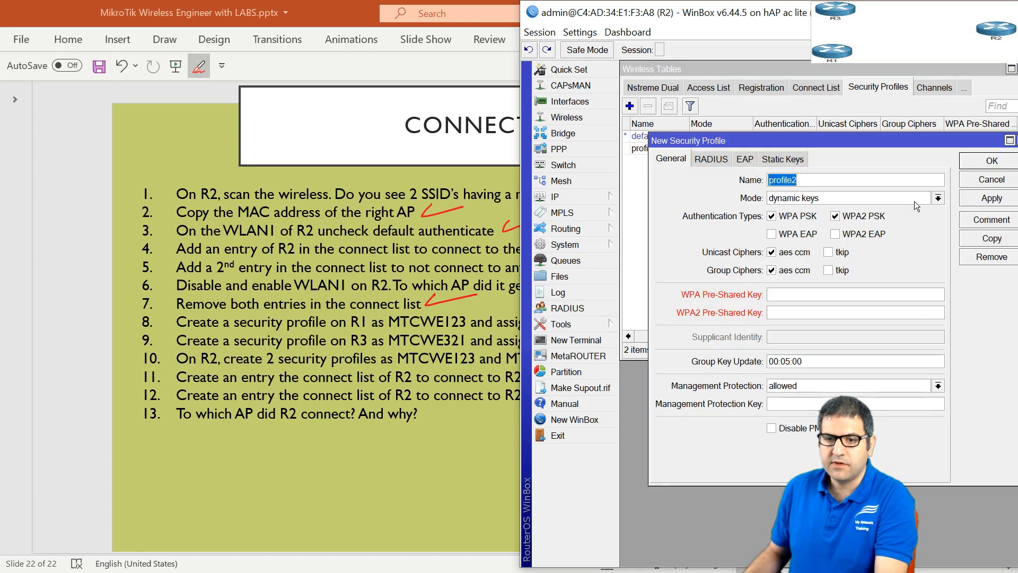
click(778, 215)
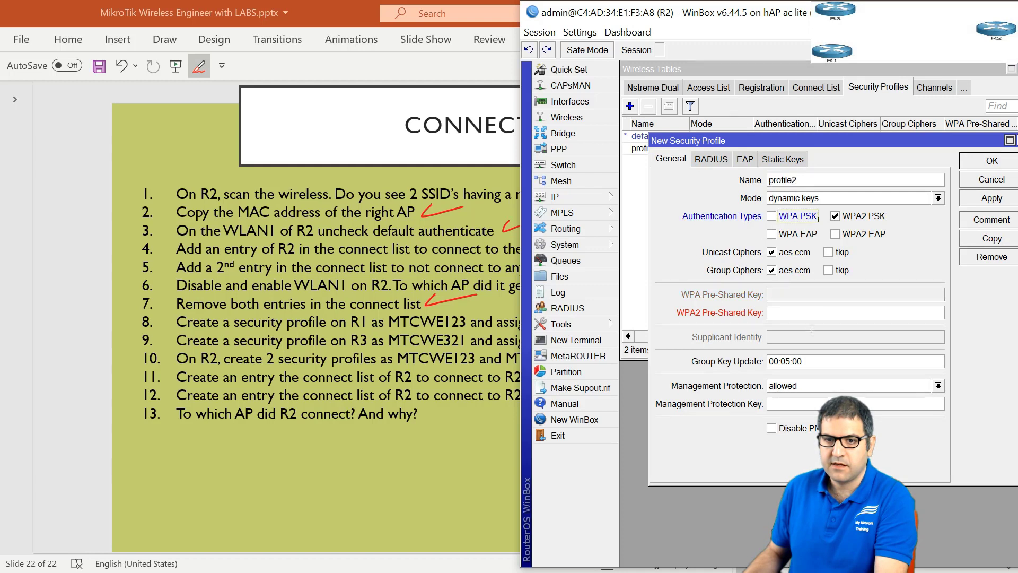
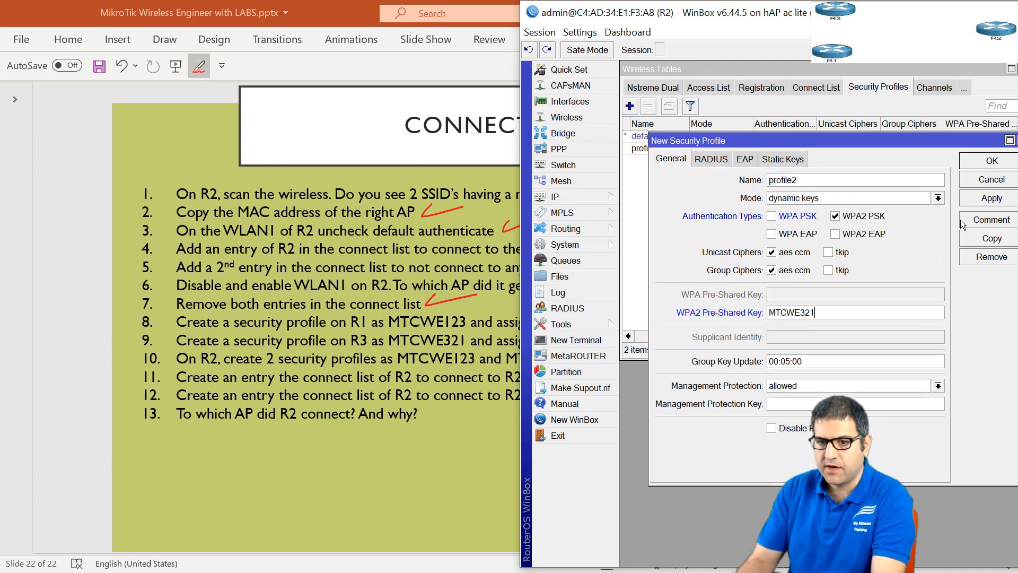
click(987, 166)
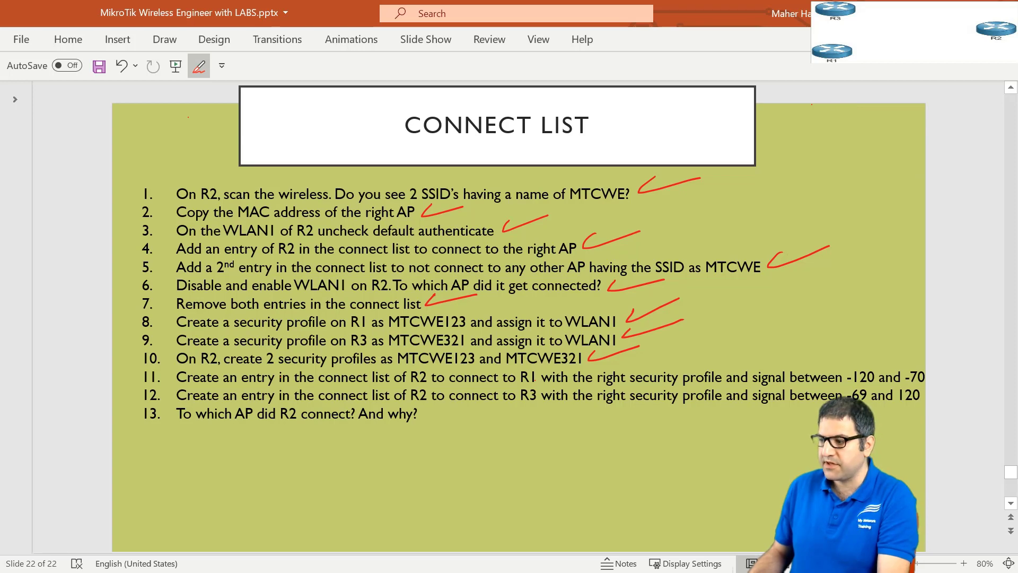
Handwrite the security keys above R1 and R3 in red ink on the router diagram.
key(alt+Tab)
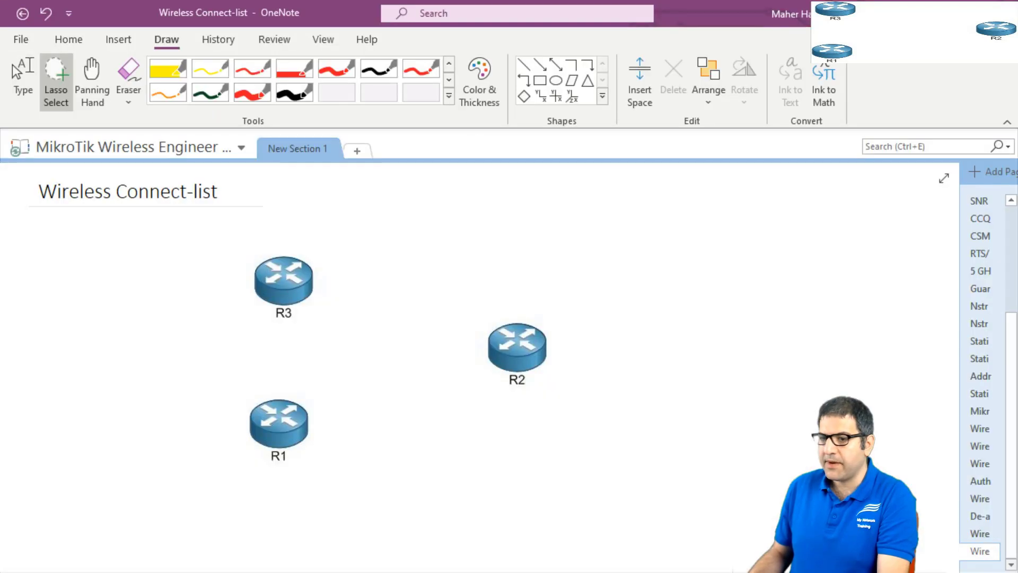
click(256, 94)
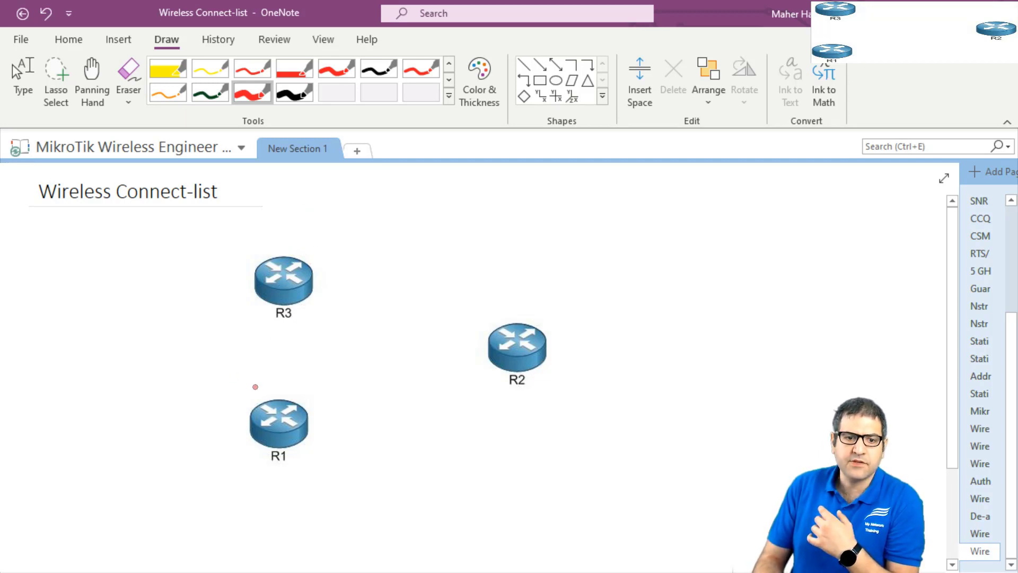
drag(245, 395, 262, 392)
mouse_move(274, 375)
mouse_down()
mouse_move(275, 388)
mouse_move(273, 373)
mouse_move(285, 370)
mouse_move(303, 387)
mouse_move(323, 371)
mouse_move(340, 387)
mouse_move(372, 388)
mouse_up()
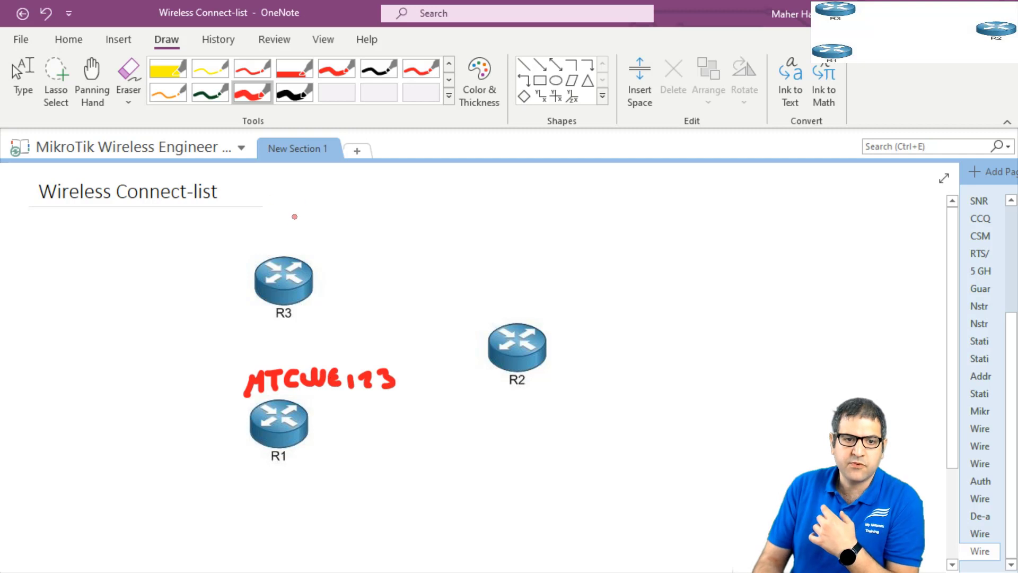
drag(254, 237, 287, 236)
mouse_move(278, 223)
mouse_down()
mouse_move(303, 220)
mouse_move(328, 238)
mouse_move(359, 223)
mouse_move(380, 237)
mouse_move(399, 227)
mouse_move(397, 236)
mouse_up()
drag(413, 222, 428, 237)
drag(447, 214, 447, 231)
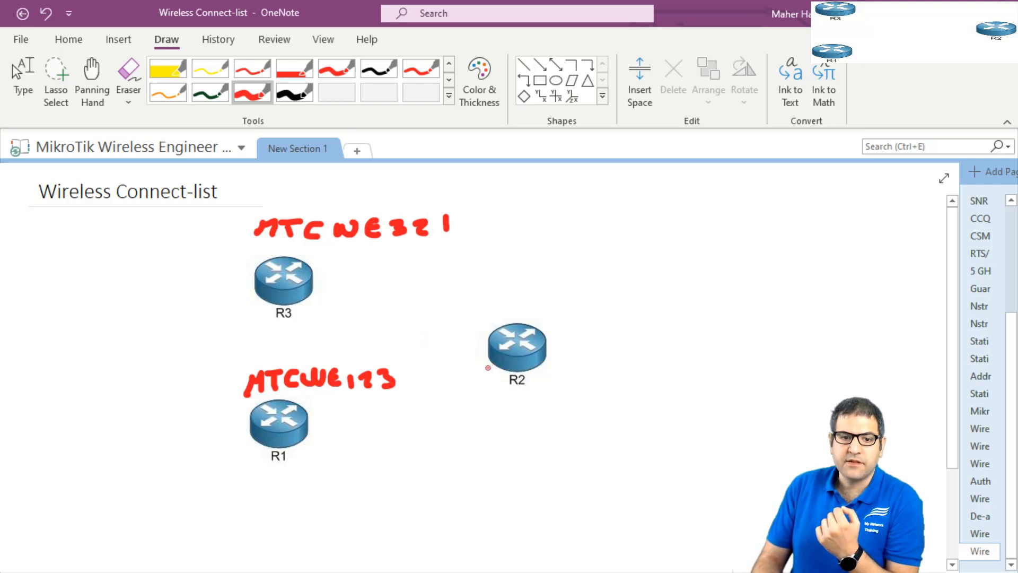
Draw an R2-to-R1 arrow labelled -120 -70, and start a line toward R3.
mouse_move(492, 371)
mouse_down()
mouse_move(317, 433)
mouse_move(337, 439)
mouse_up()
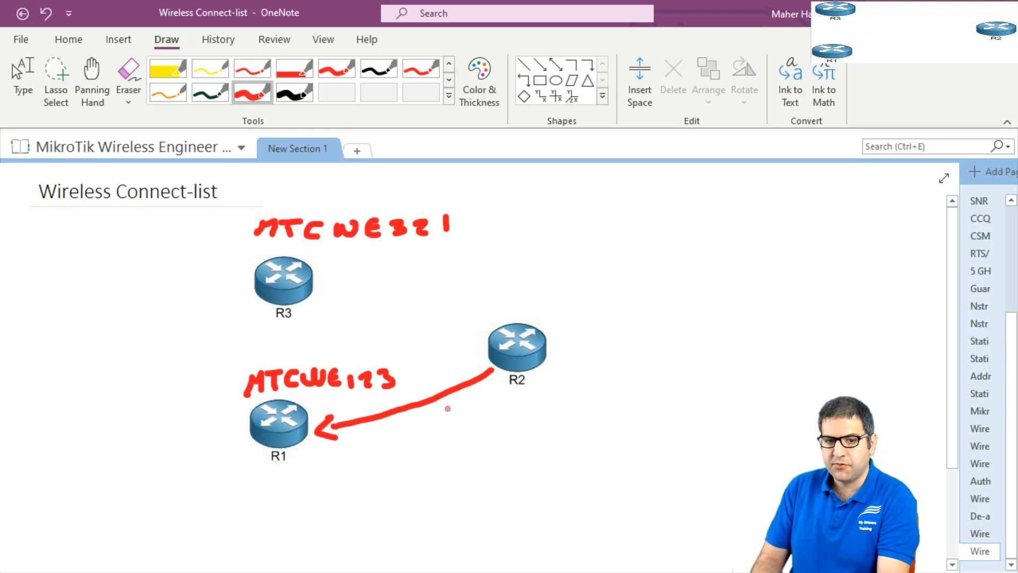
key(alt+Tab)
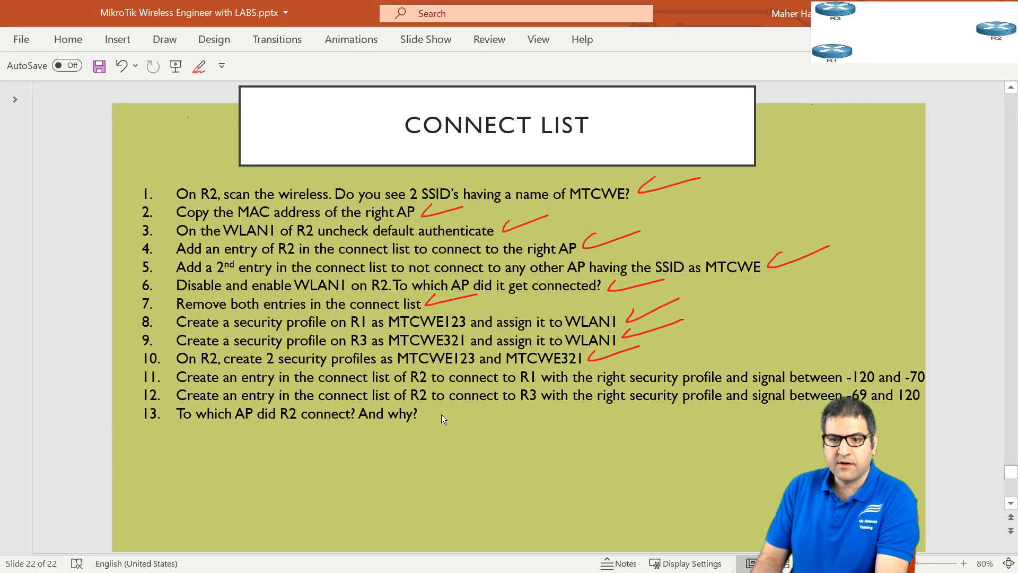
key(alt+Tab)
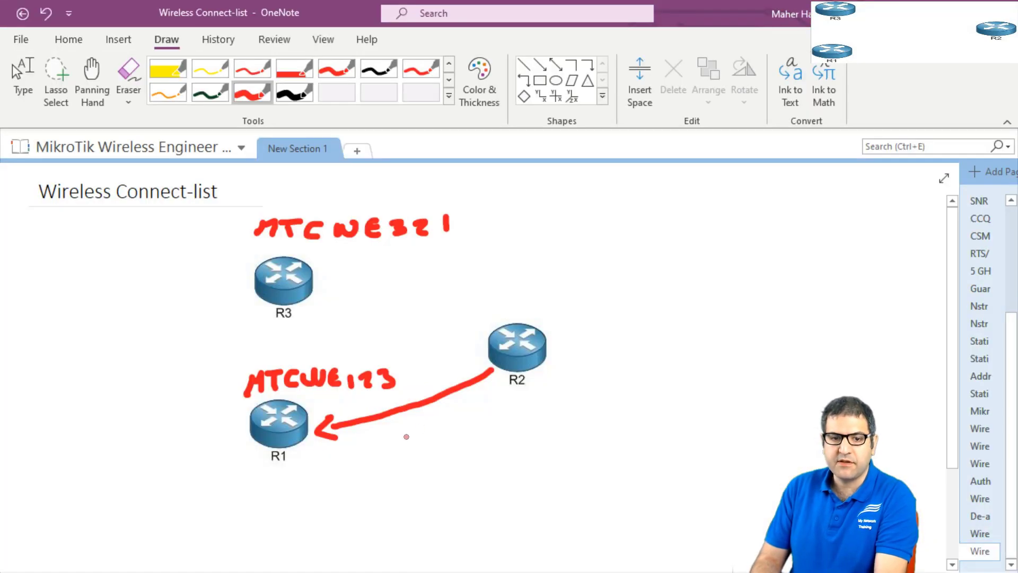
mouse_move(391, 445)
mouse_down()
mouse_move(446, 444)
mouse_move(454, 427)
mouse_up()
drag(471, 434, 484, 428)
mouse_move(488, 419)
mouse_down()
mouse_move(497, 413)
mouse_move(495, 431)
mouse_move(515, 413)
mouse_up()
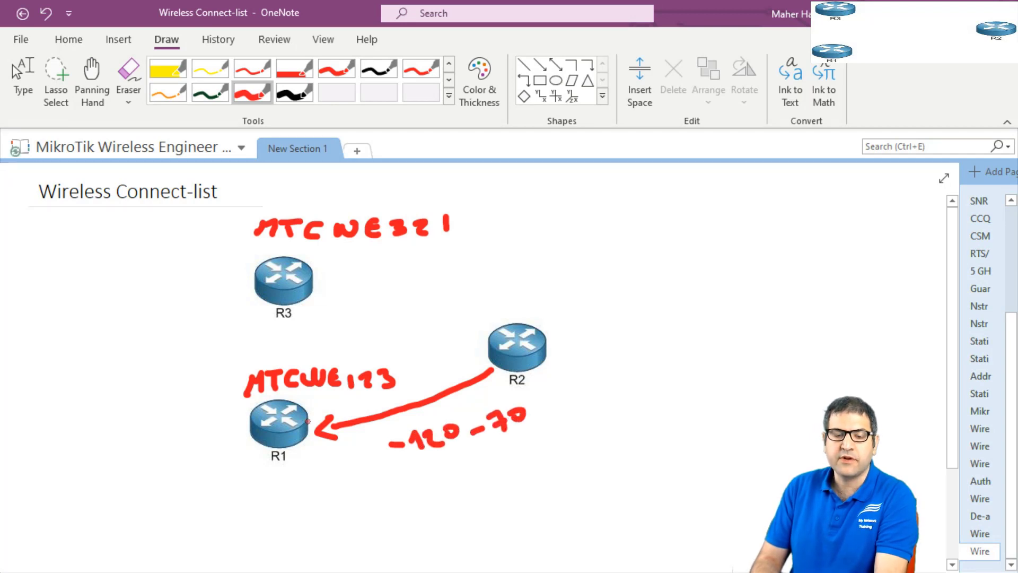
mouse_move(493, 334)
mouse_down()
mouse_move(324, 290)
mouse_move(397, 281)
mouse_up()
Finish the arrowhead at R3 and label the R2-to-R3 arrow -69 120.
drag(418, 271, 409, 280)
mouse_move(432, 271)
mouse_down()
mouse_move(449, 276)
mouse_move(436, 289)
mouse_up()
key(alt+Tab)
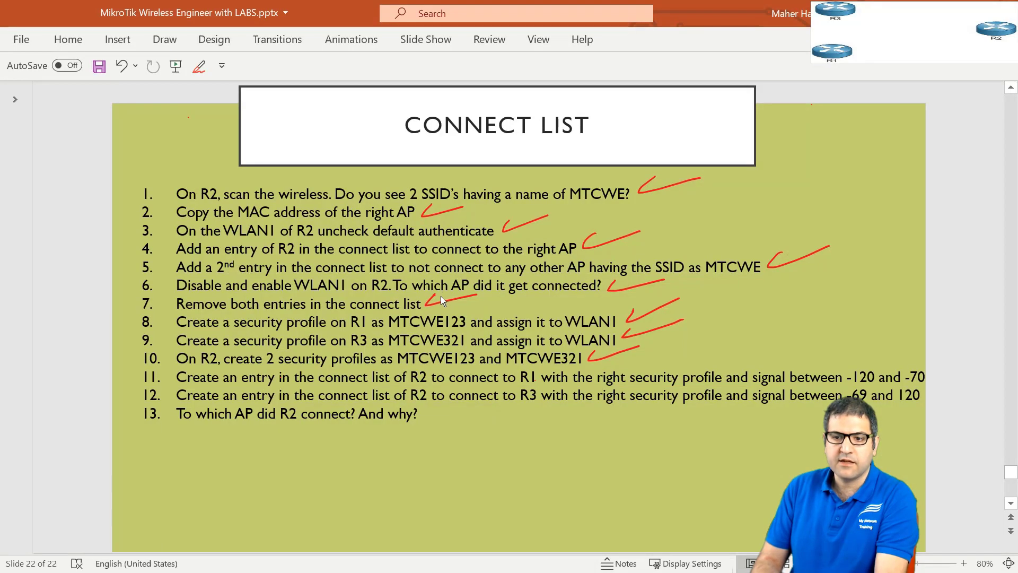
key(alt+Tab)
drag(490, 267, 486, 285)
drag(499, 269, 513, 282)
mouse_move(523, 272)
mouse_down()
mouse_move(532, 275)
mouse_move(523, 272)
mouse_up()
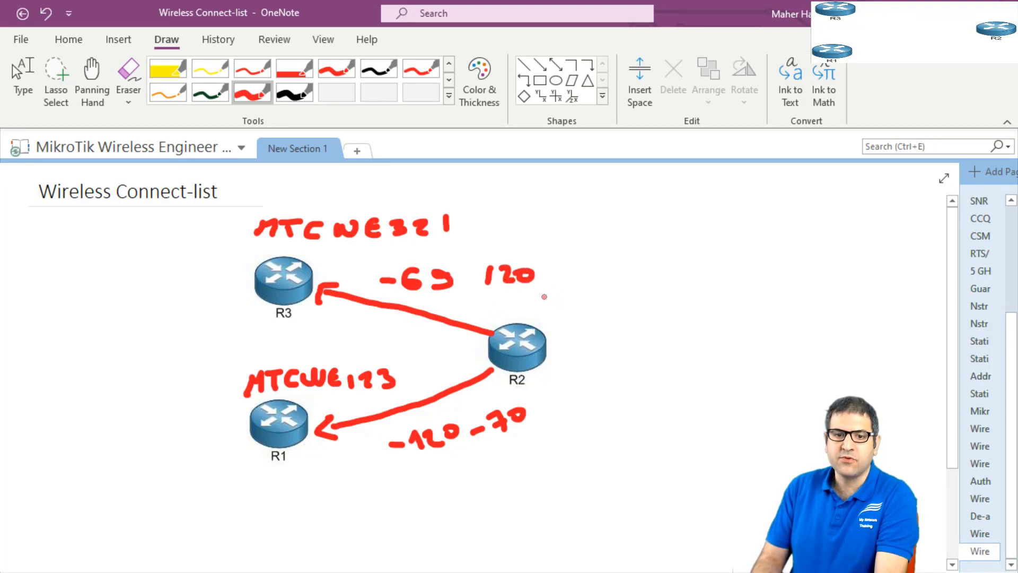
Point an arrow at the -69 120 range and draw two table lines.
drag(600, 235, 554, 266)
mouse_move(563, 242)
mouse_down()
mouse_move(554, 265)
mouse_move(583, 259)
mouse_up()
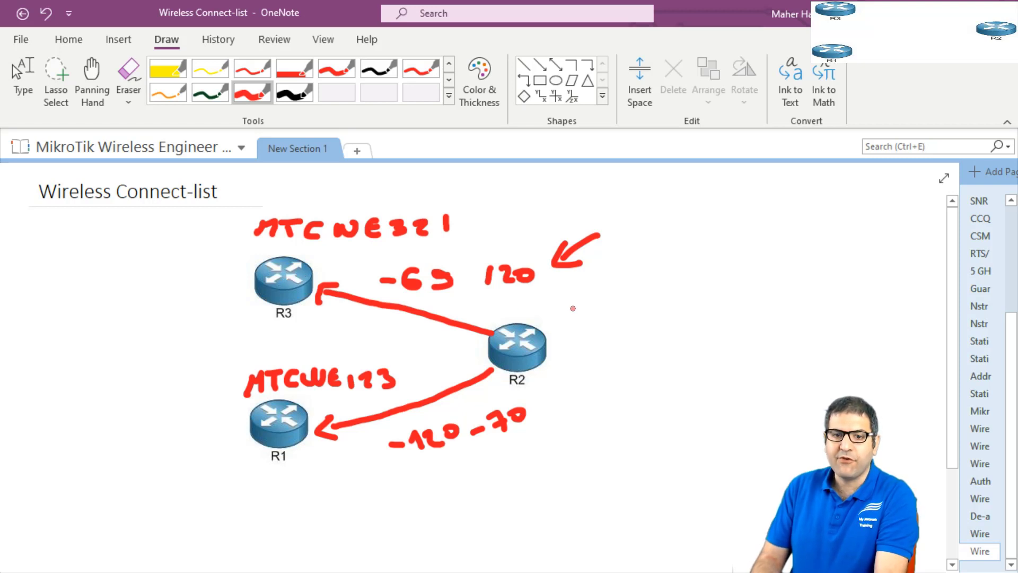
drag(630, 269, 685, 268)
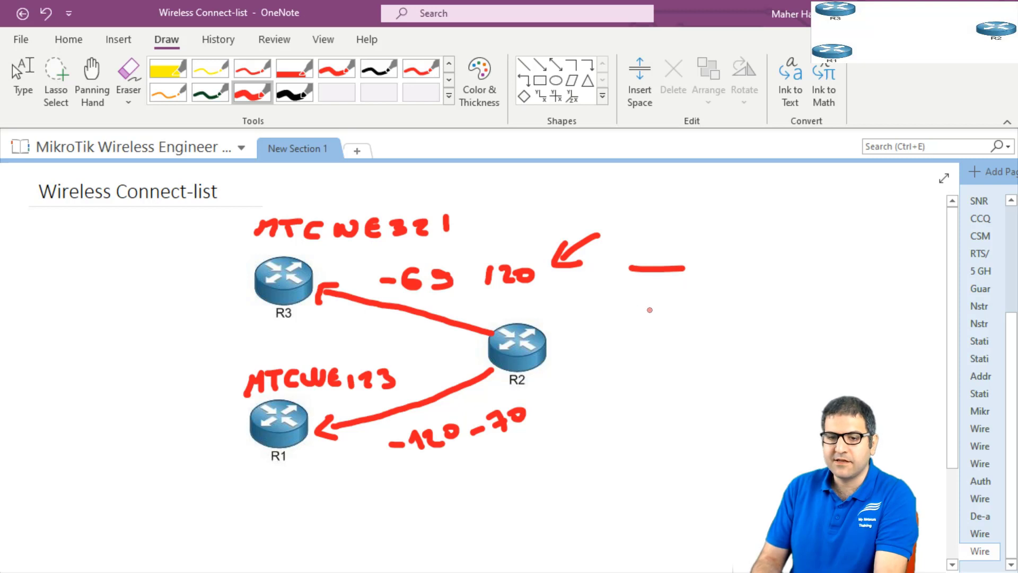
drag(622, 313, 704, 310)
drag(673, 268, 713, 268)
Label the table rows R1 and R3 with placeholder dashes, then leave inking.
mouse_move(657, 232)
mouse_down()
mouse_move(656, 256)
mouse_move(752, 241)
mouse_up()
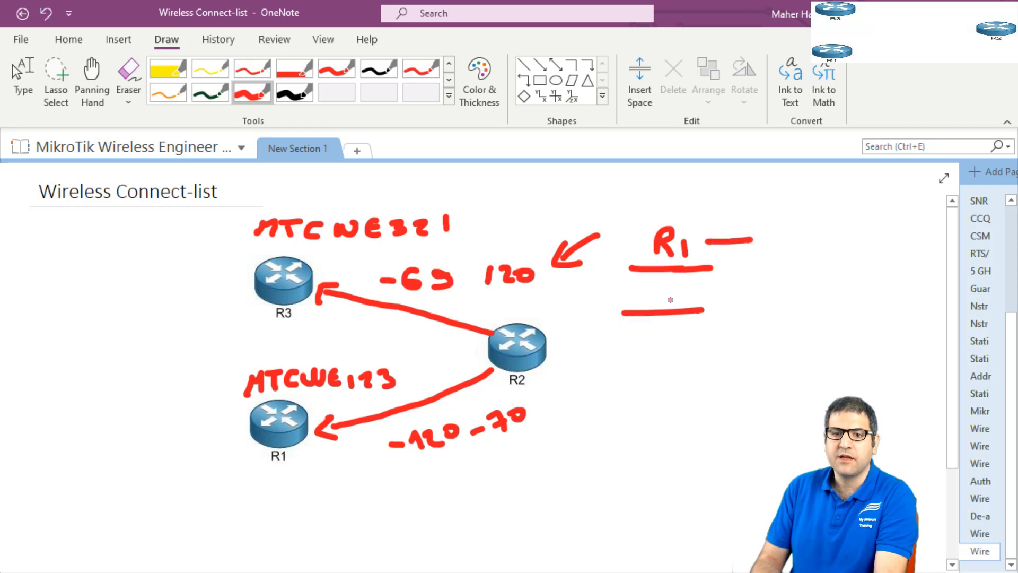
mouse_move(660, 286)
mouse_down()
mouse_move(658, 305)
mouse_move(759, 295)
mouse_up()
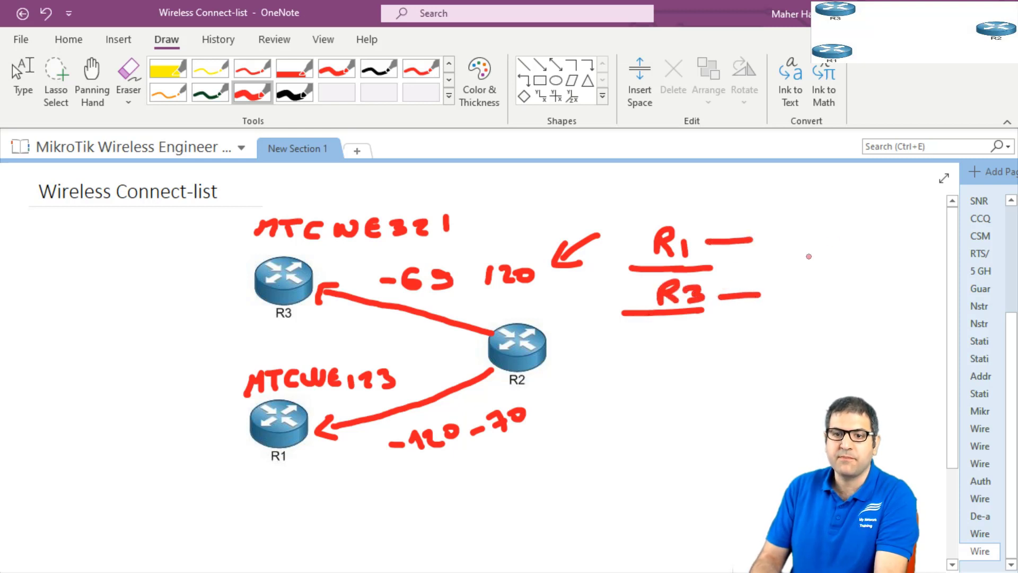
drag(773, 232, 811, 231)
drag(778, 292, 817, 289)
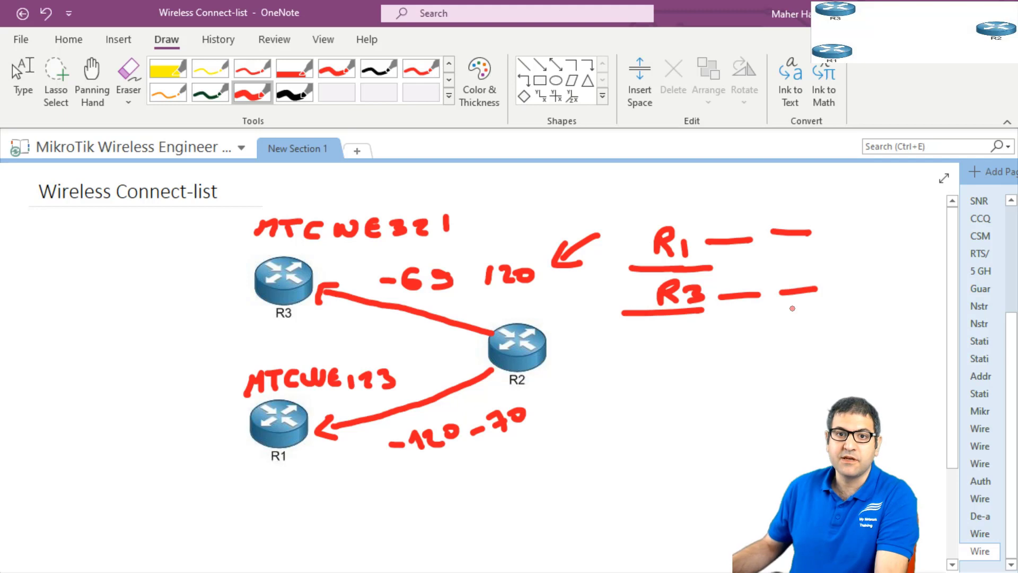
key(Escape)
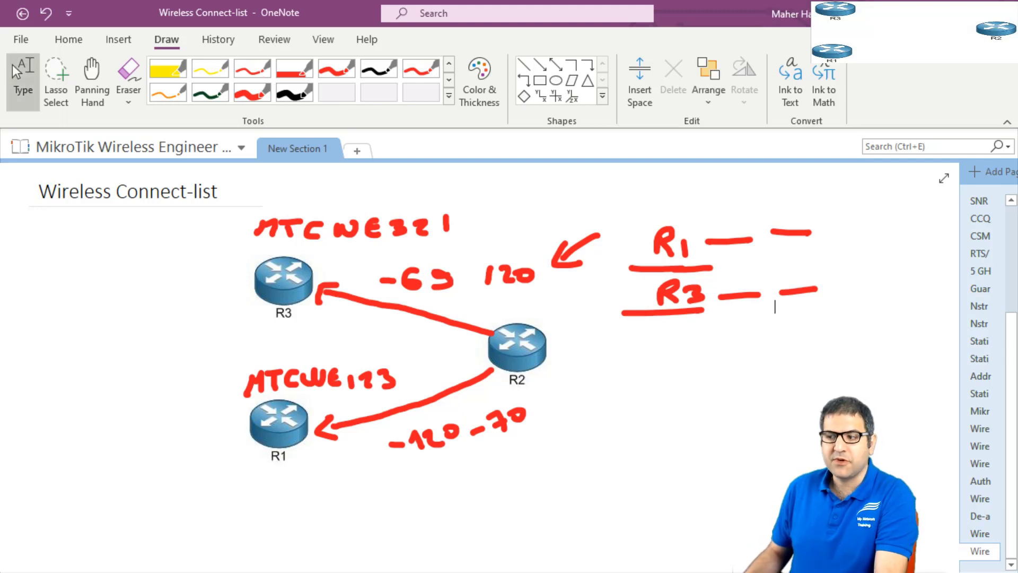
key(alt+Tab)
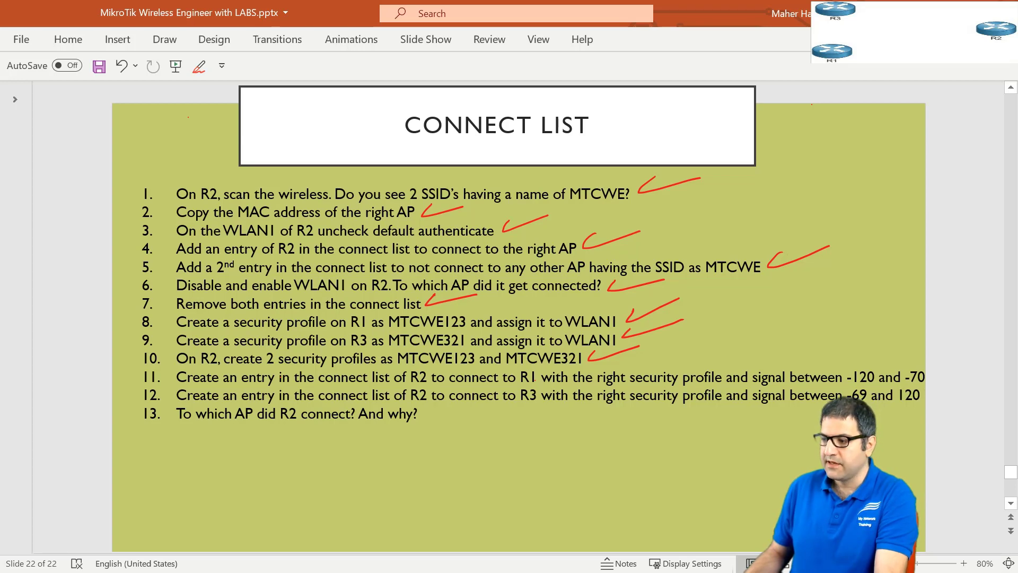
Start a new wlan1 rule in R2's Connect List.
key(alt+Tab)
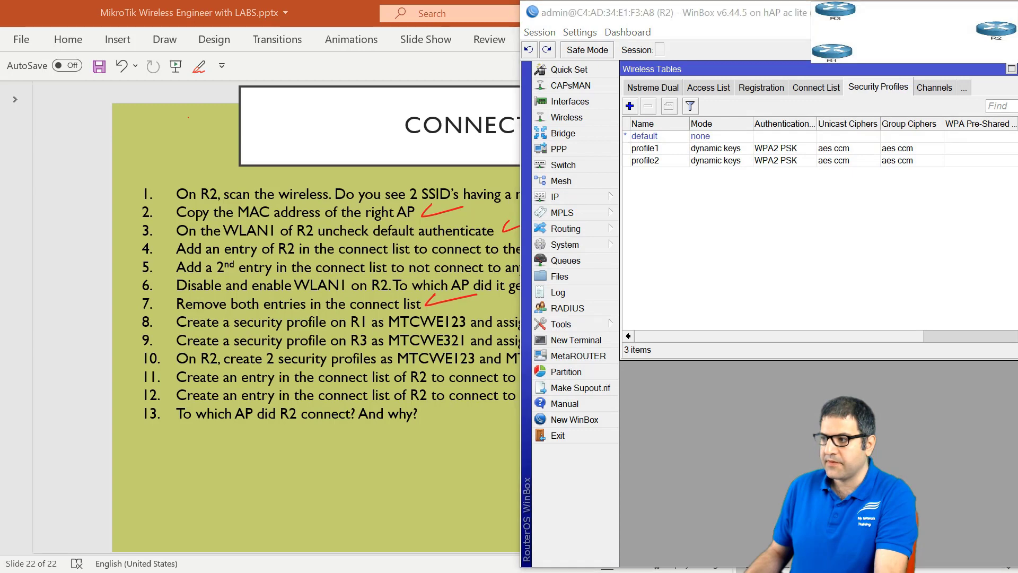
key(alt+Tab)
key(alt+Tab)
key(alt+Tab)
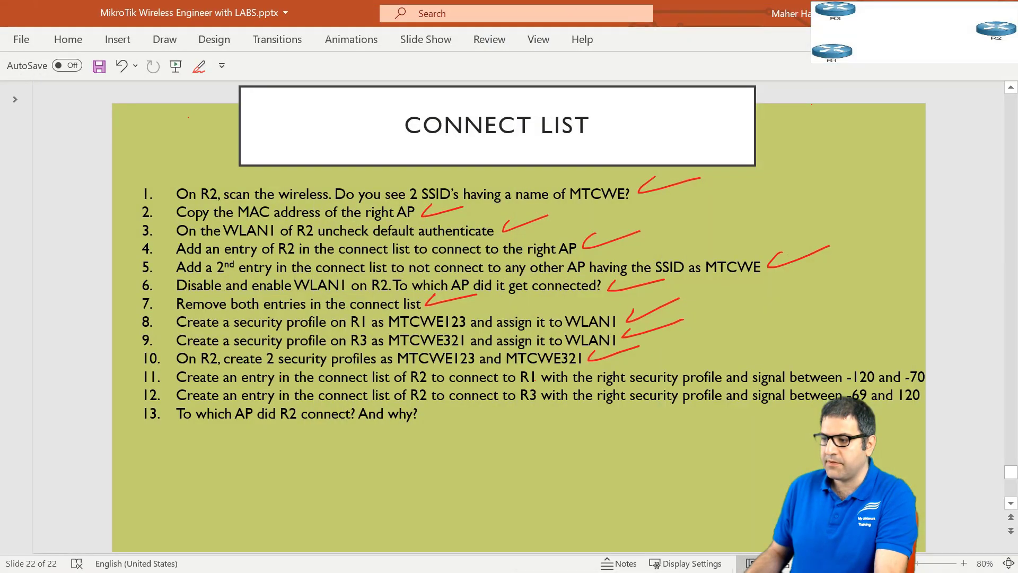
key(alt+Tab)
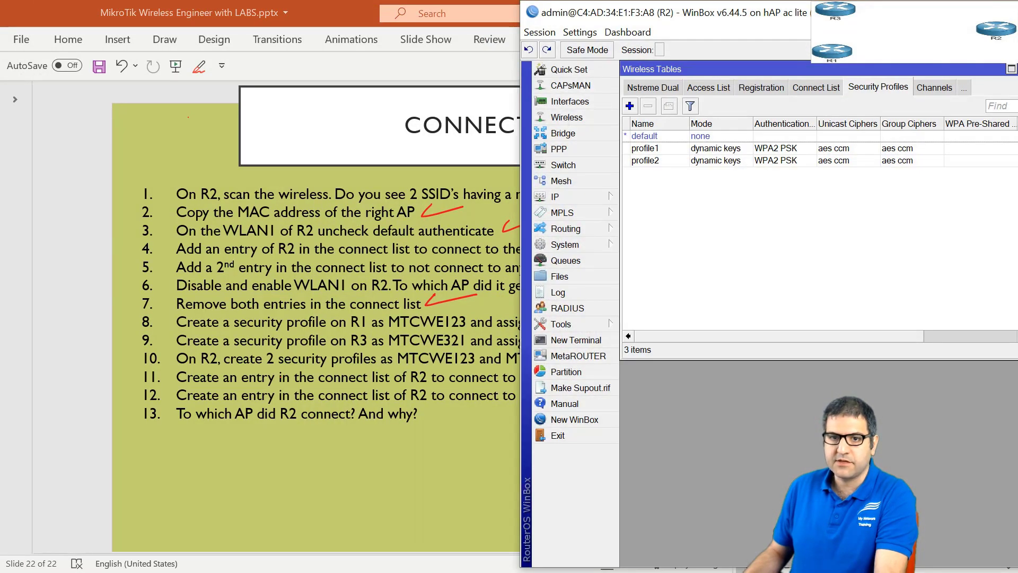
key(alt+Tab)
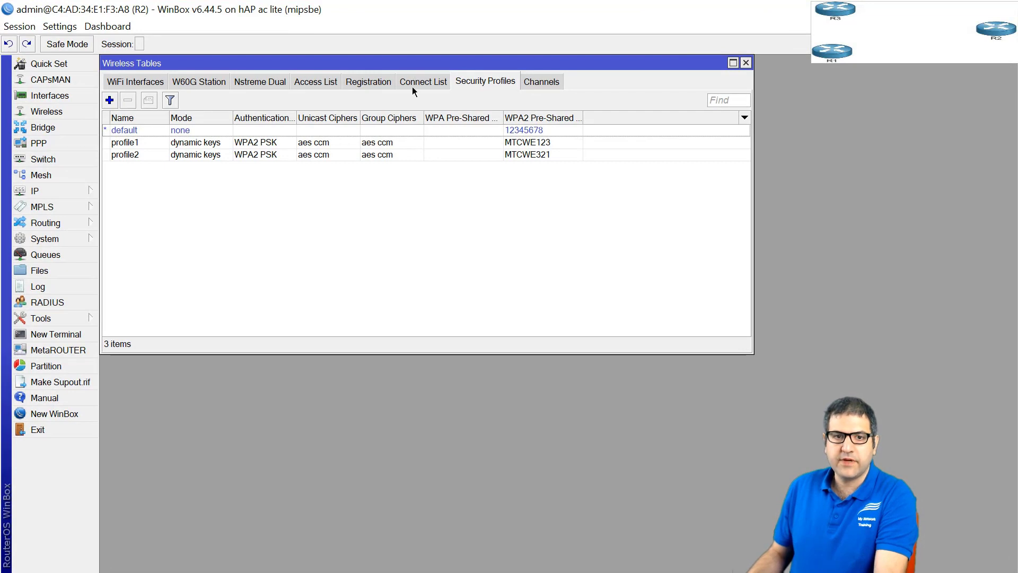
click(414, 80)
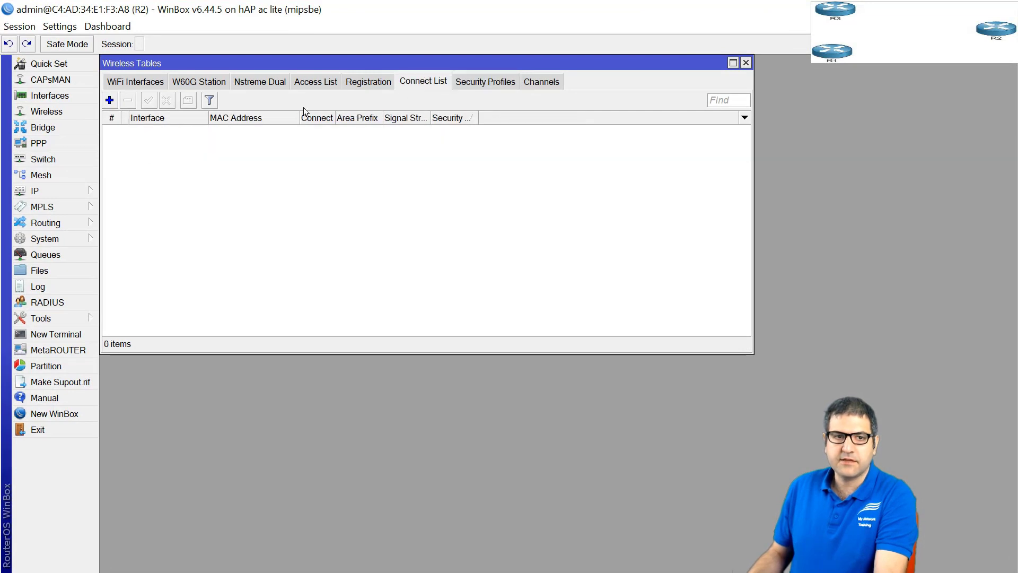
click(110, 101)
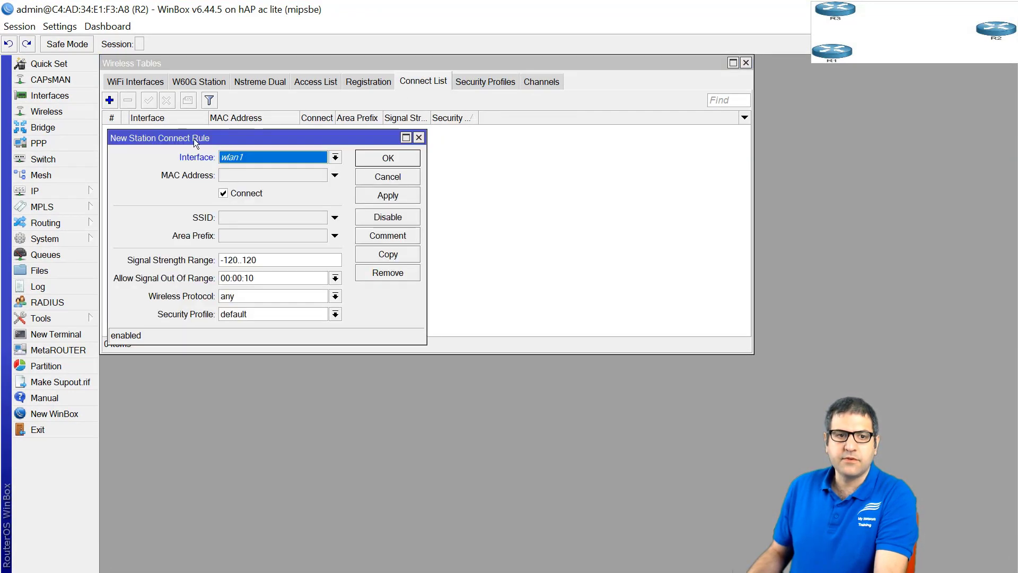
click(250, 176)
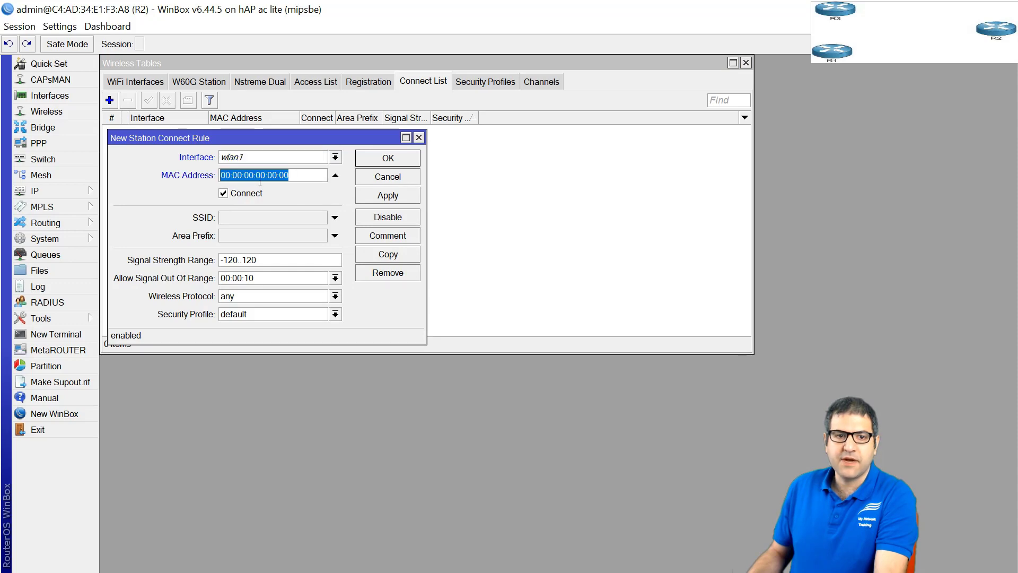
Copy R1's wlan1 MAC 74:4D:28:BC:DE:30 and paste it into the new rule.
key(alt+Tab)
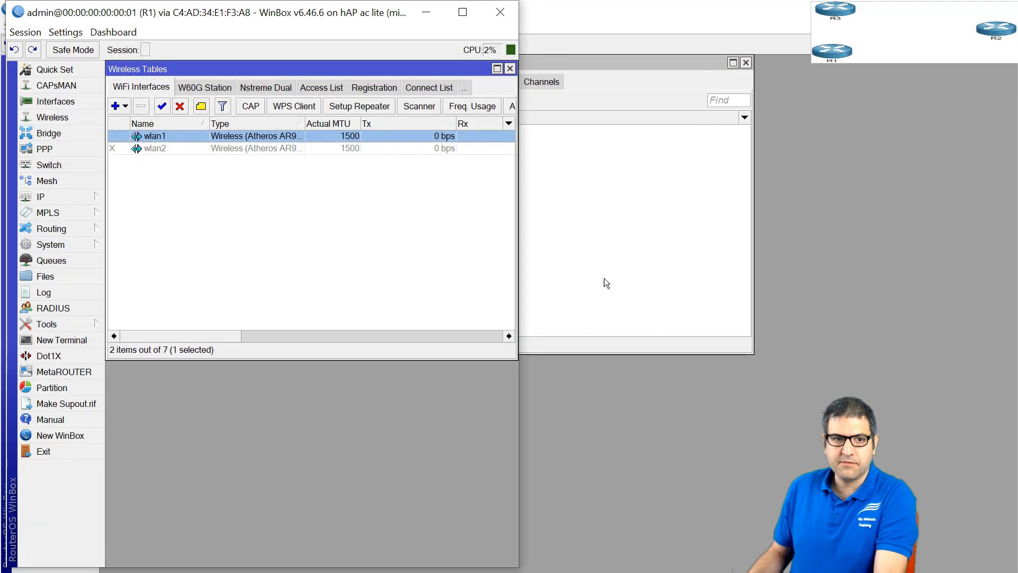
double_click(155, 136)
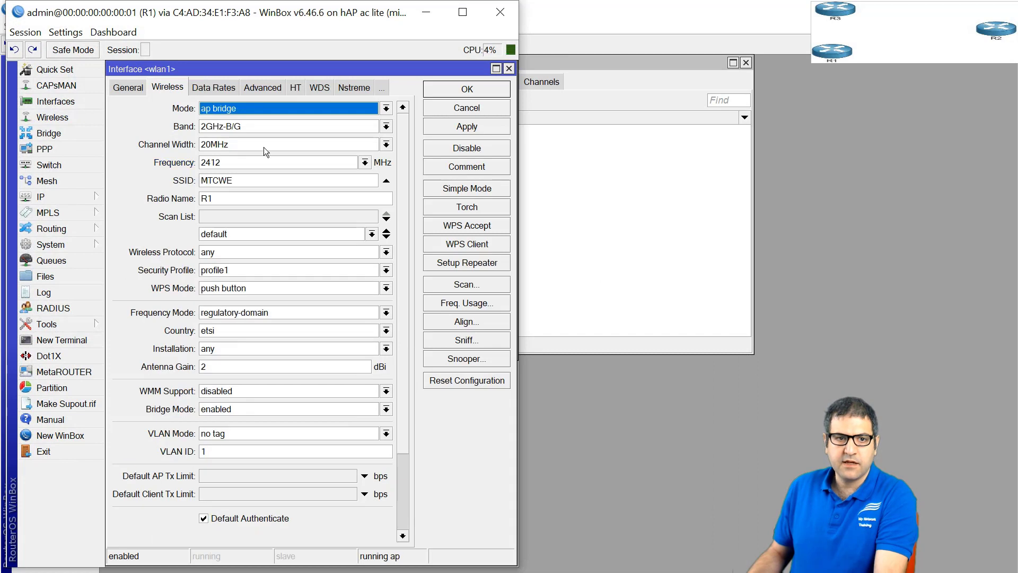
click(133, 90)
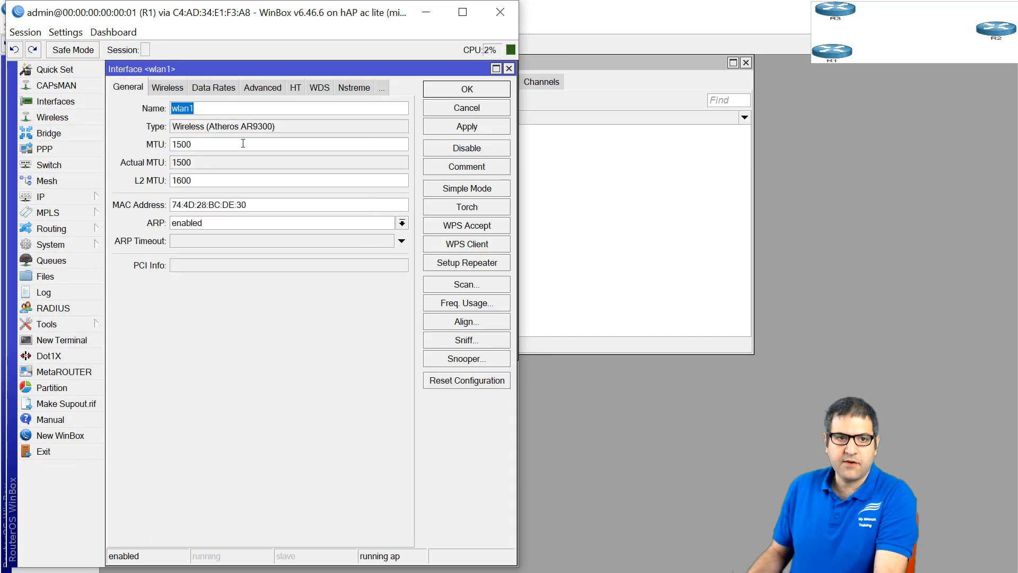
drag(270, 206, 159, 206)
key(ctrl+c)
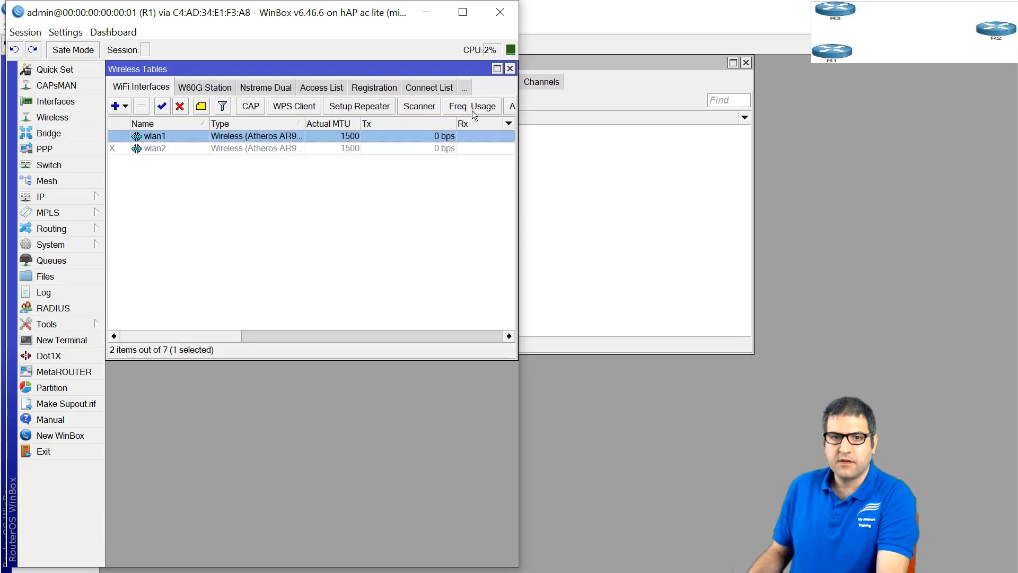
click(472, 110)
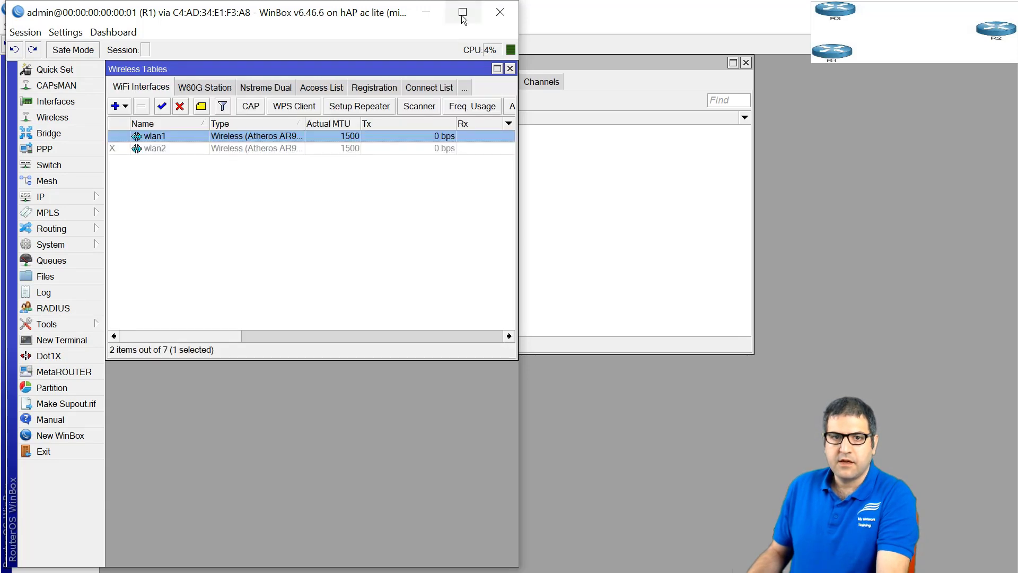
click(428, 12)
key(Tab)
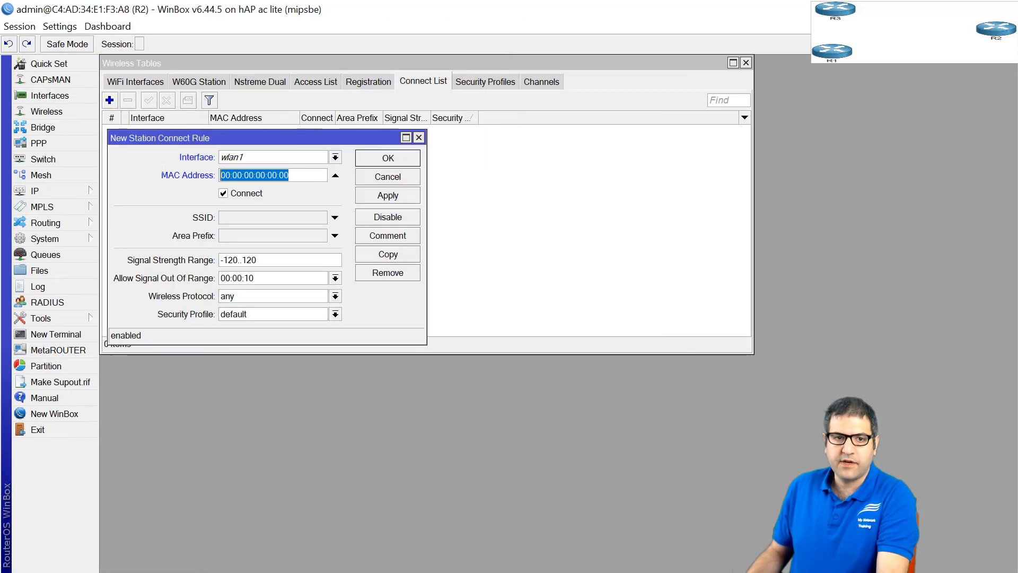
key(ctrl+v)
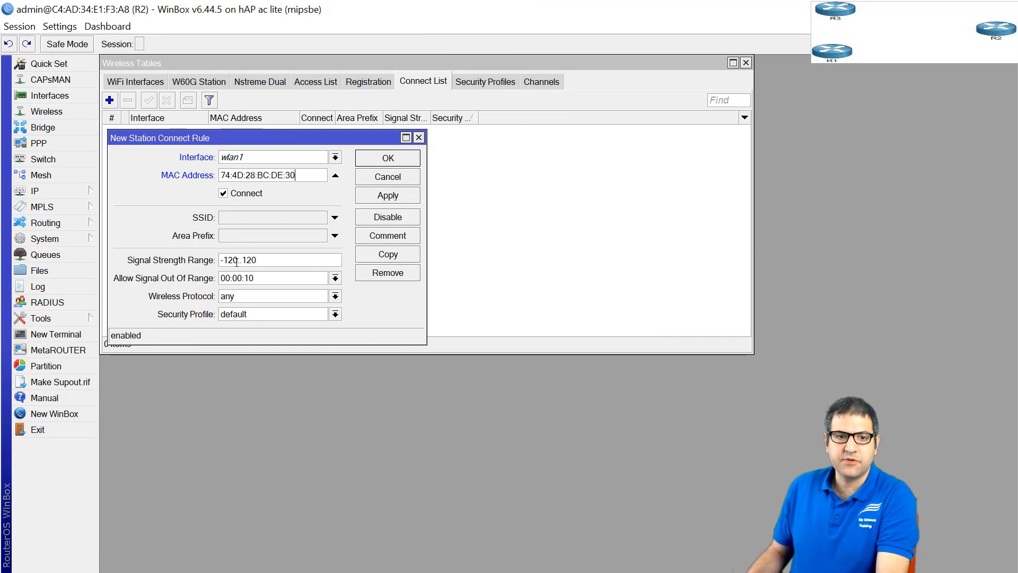
Set signal range -120..-70 and security profile profile1, then save the rule.
drag(261, 262, 242, 262)
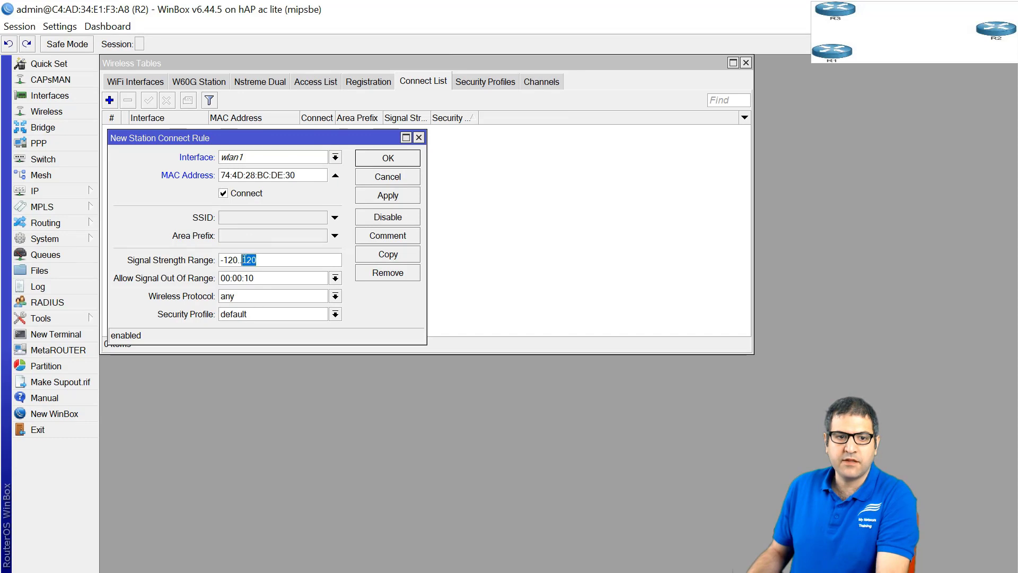
text(-)
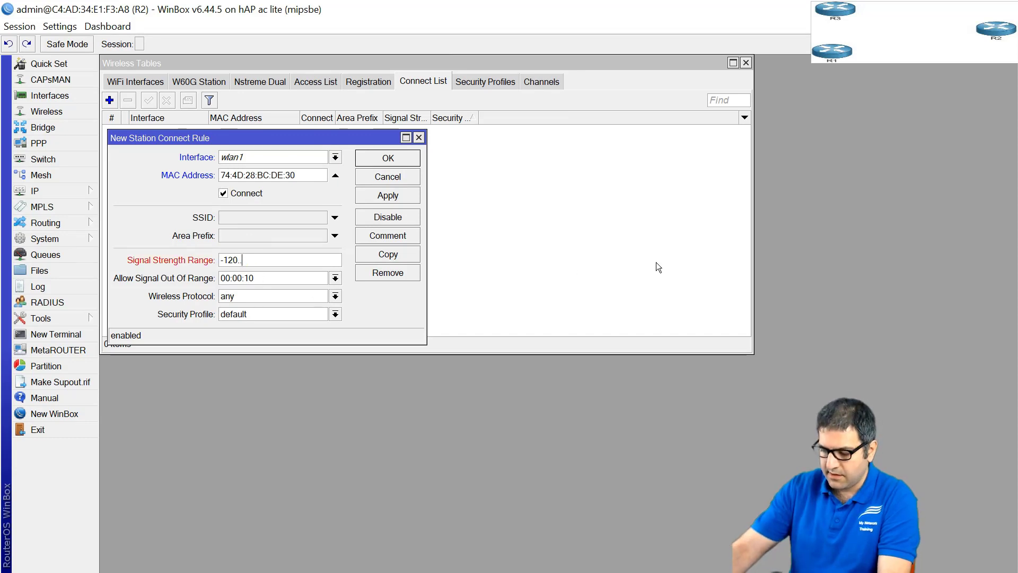
text(70)
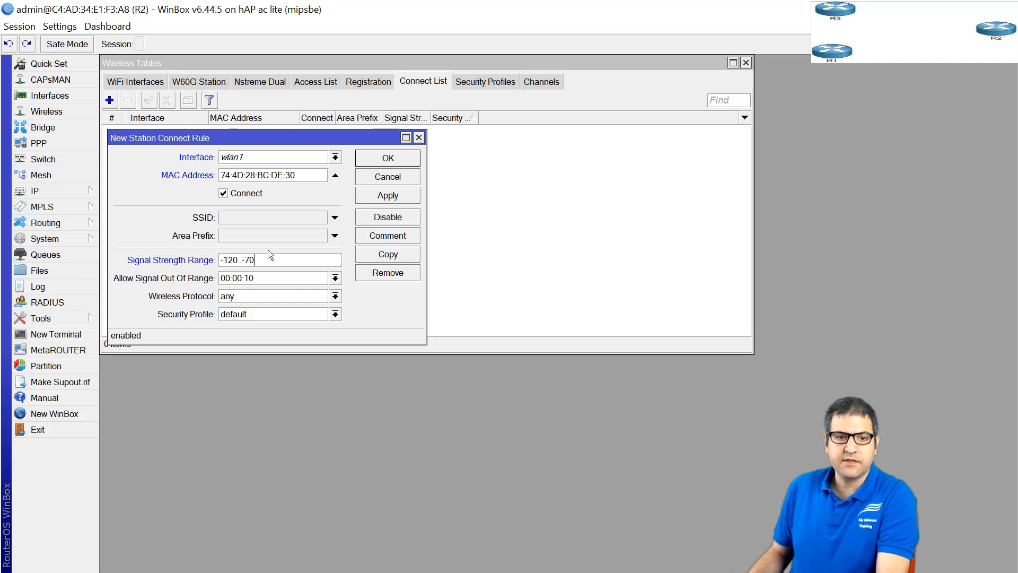
click(237, 315)
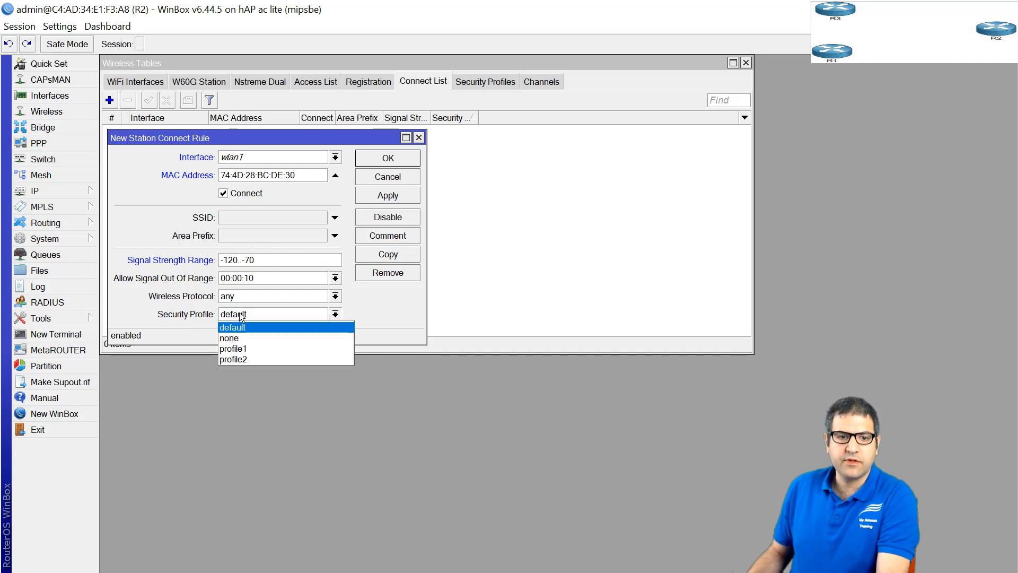
click(252, 348)
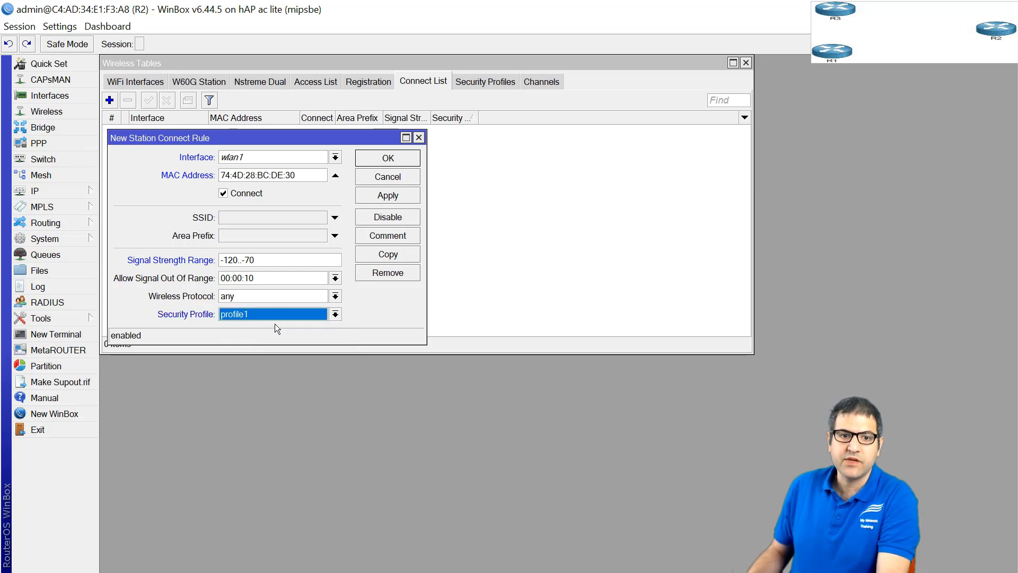
click(393, 160)
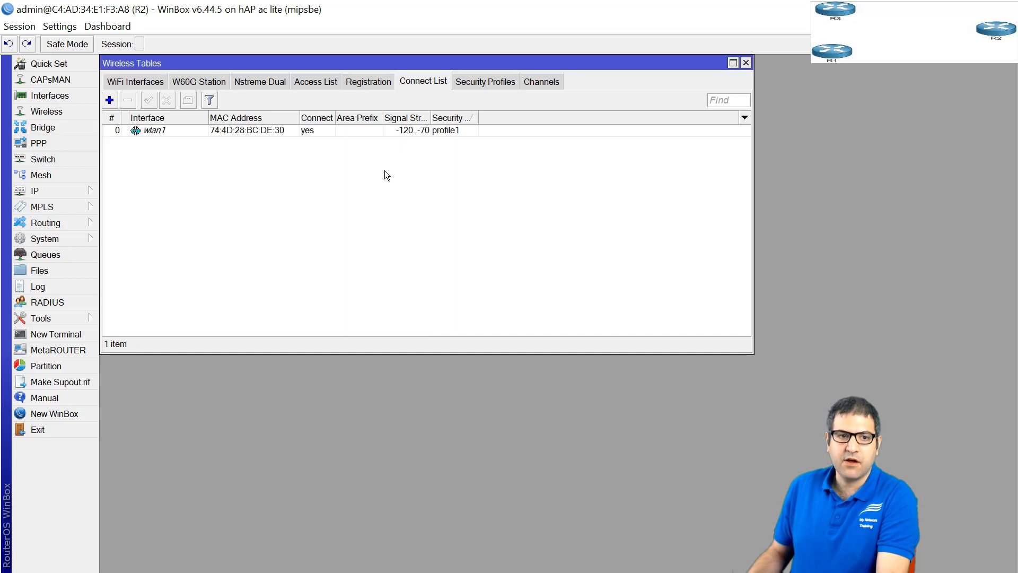
Select the new wlan1 rule and tick step 11 on the Connect List slide.
click(210, 131)
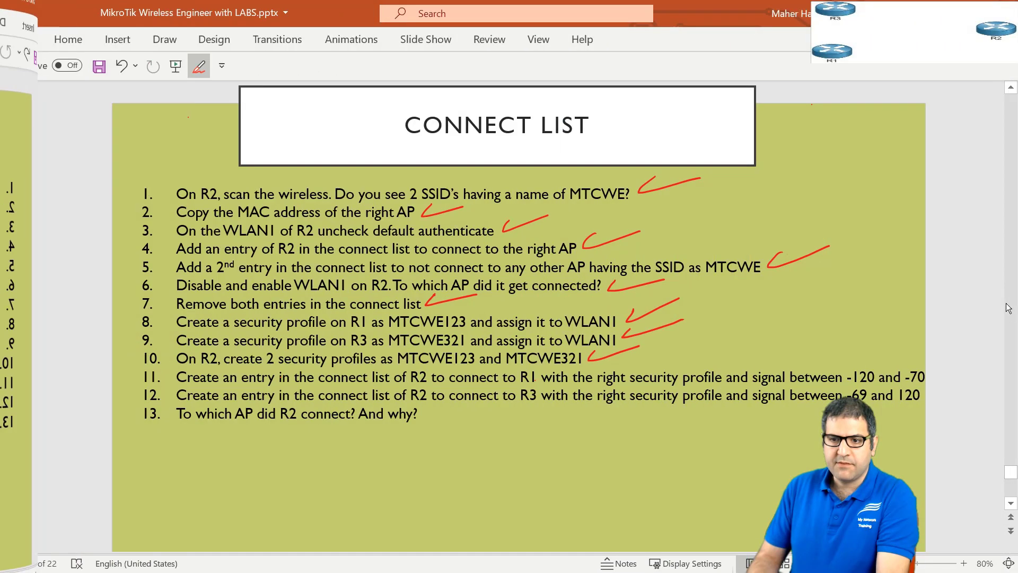
mouse_move(938, 357)
mouse_down()
mouse_move(935, 372)
mouse_move(982, 353)
mouse_up()
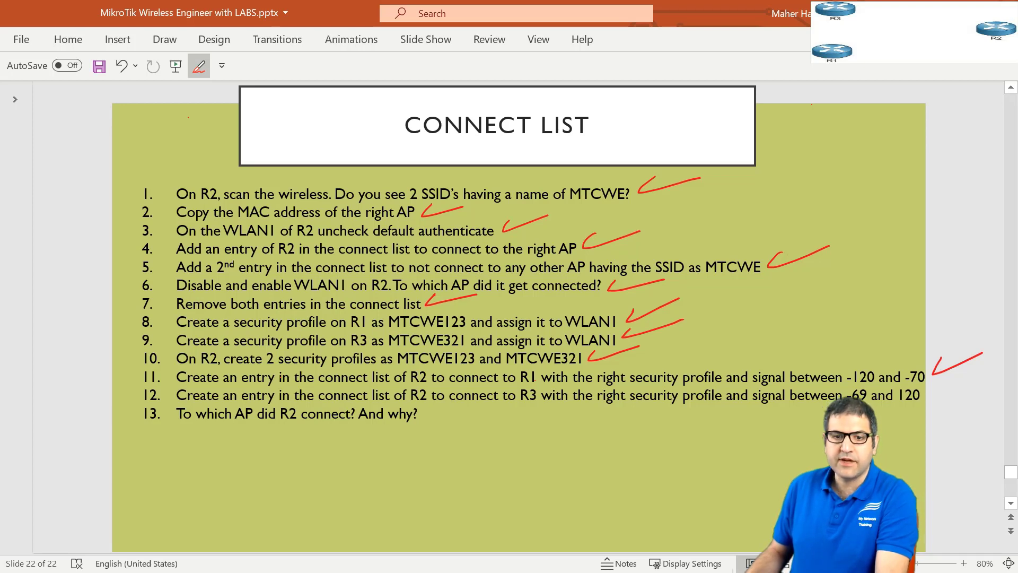
Copy R3's wlan1 MAC E4:8D:8C:CC:0C:E7 and paste it into a new R2 connect rule.
key(alt+Tab)
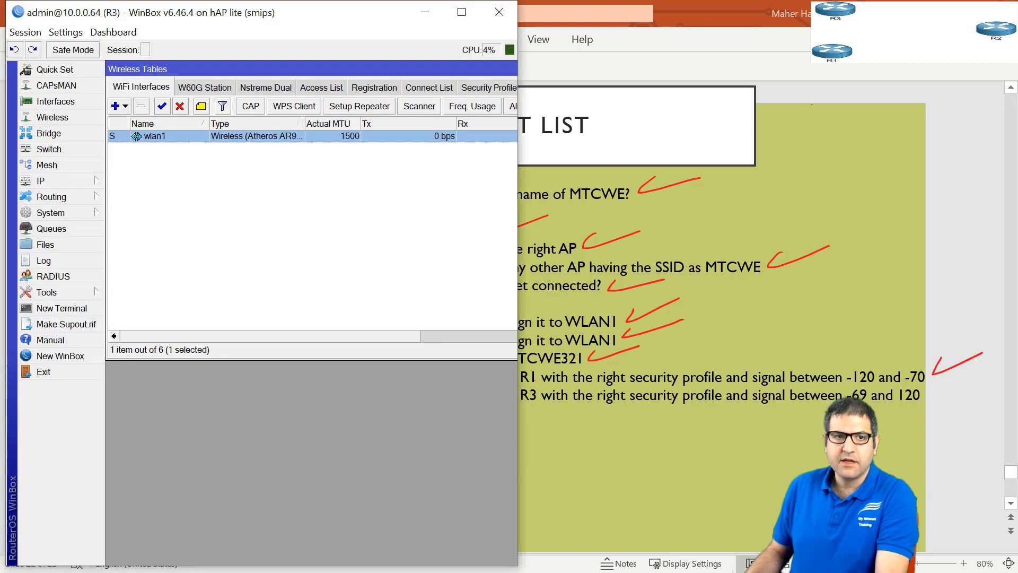
key(alt+Tab)
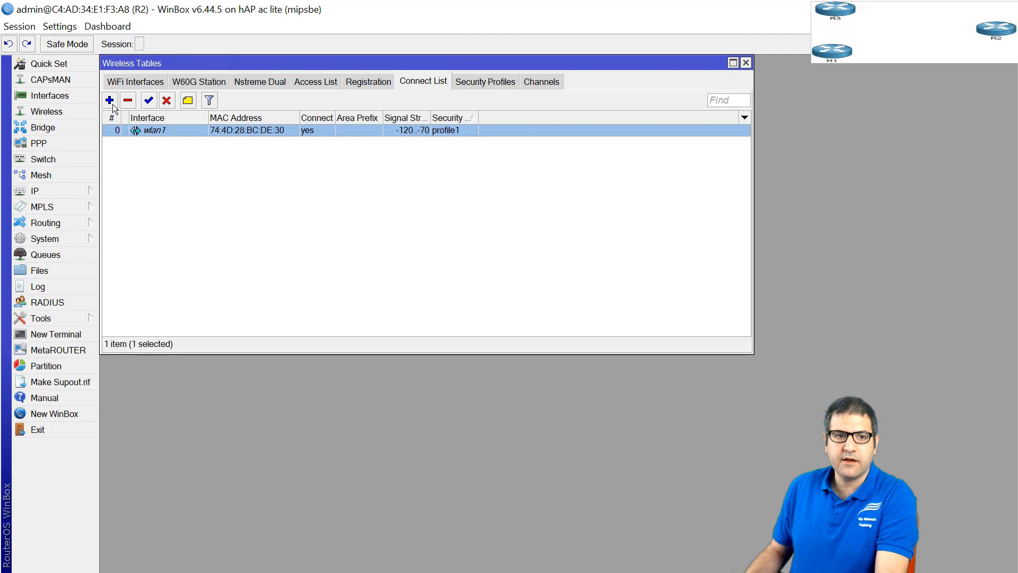
click(111, 102)
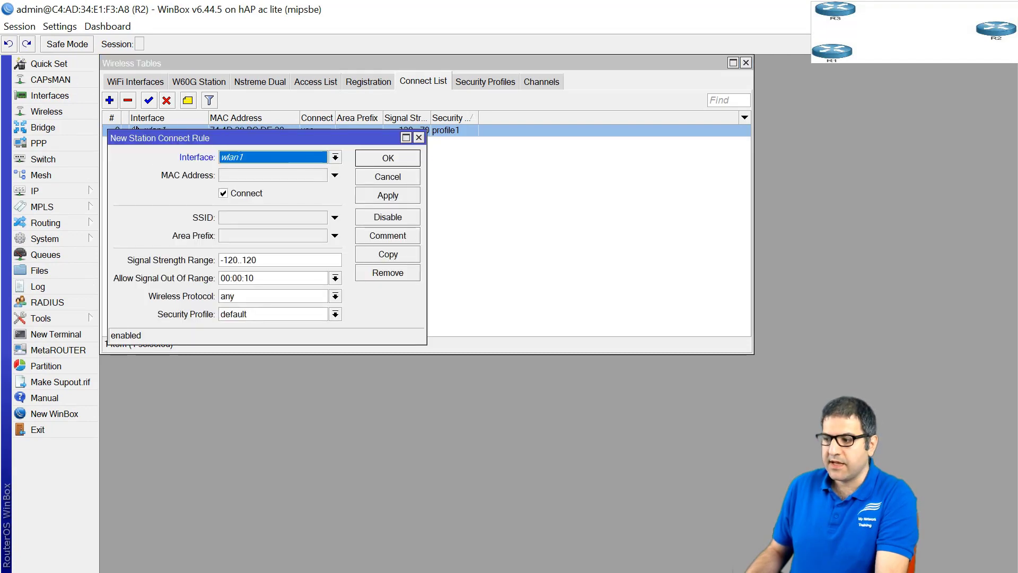
key(alt+Tab)
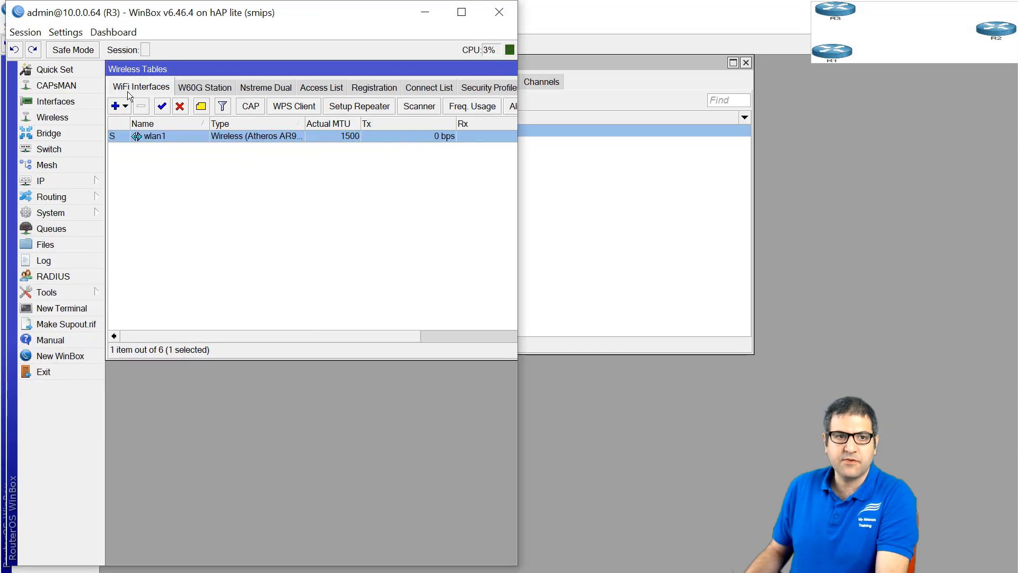
double_click(144, 137)
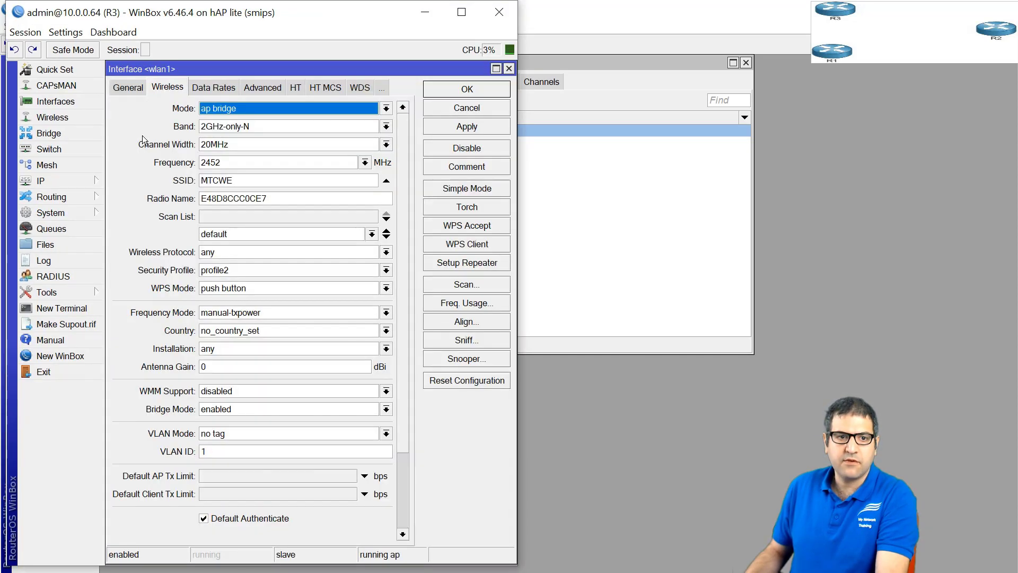
click(136, 87)
double_click(266, 205)
key(ctrl+c)
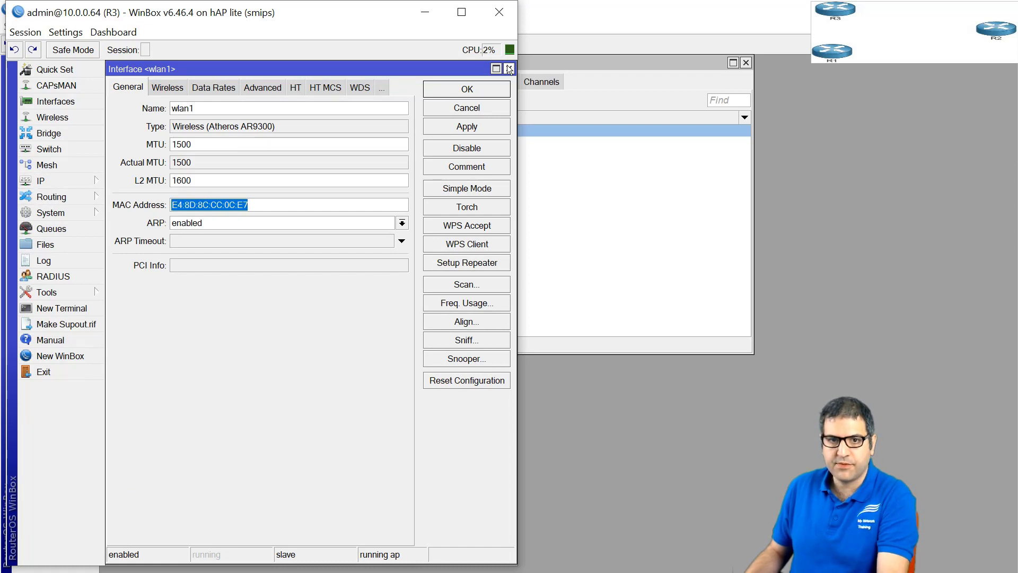
click(549, 119)
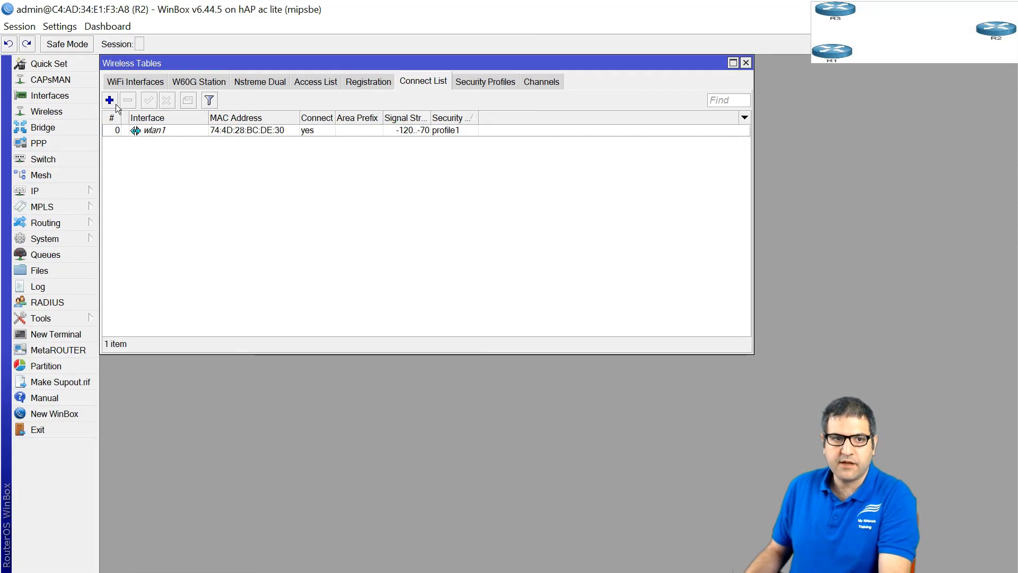
click(110, 102)
click(271, 190)
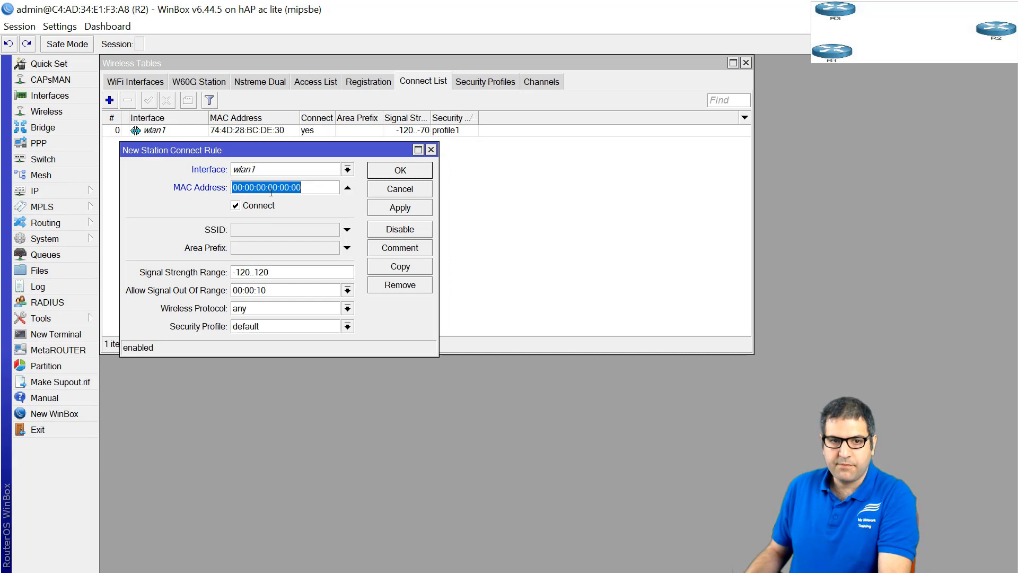
key(ctrl+v)
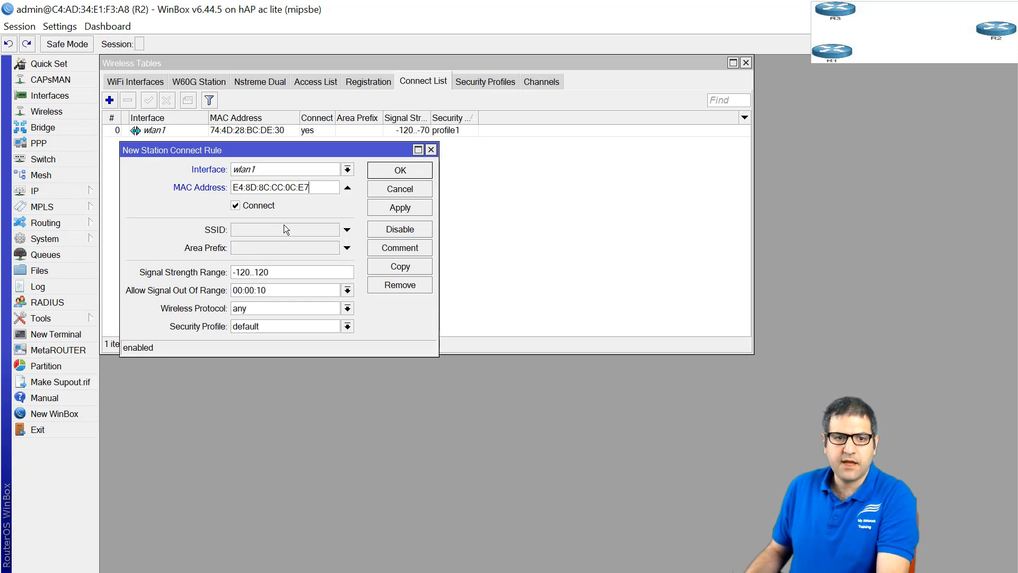
Give the rule SSID MTCWE, signal range -69..120 and profile2, and apply it.
click(283, 227)
text(MT)
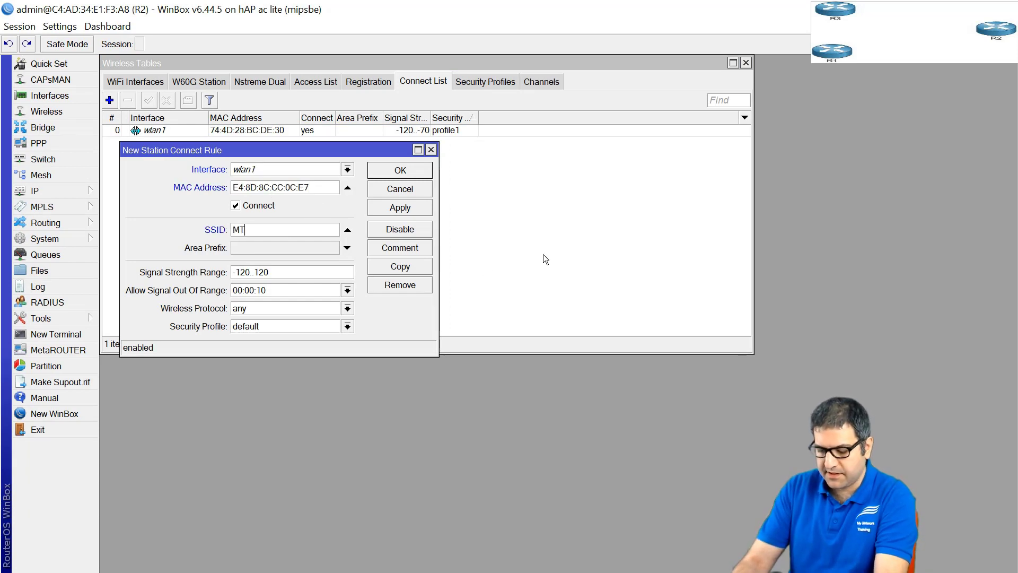
text(CWE)
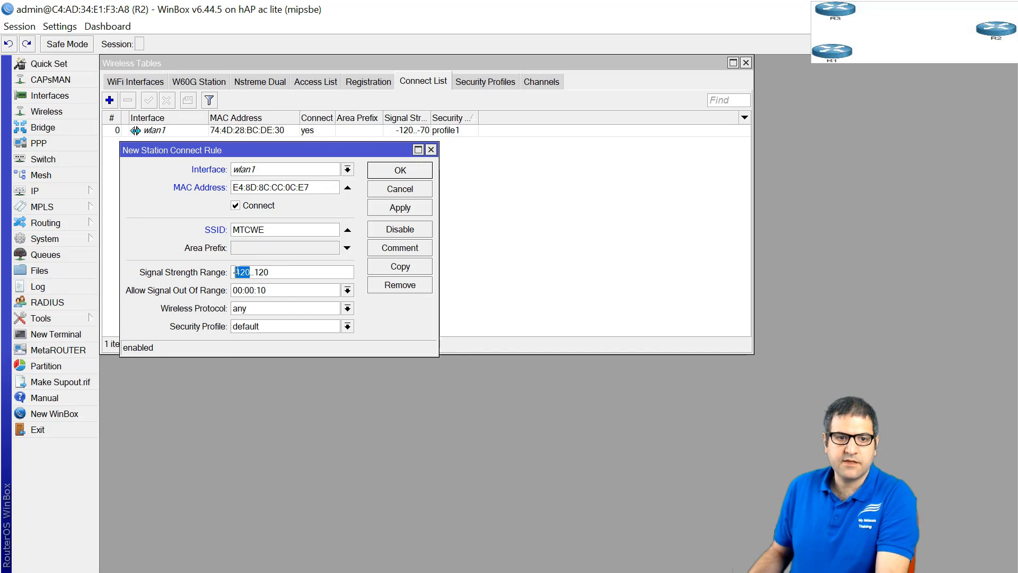
key(BackSpace)
key(BackSpace)
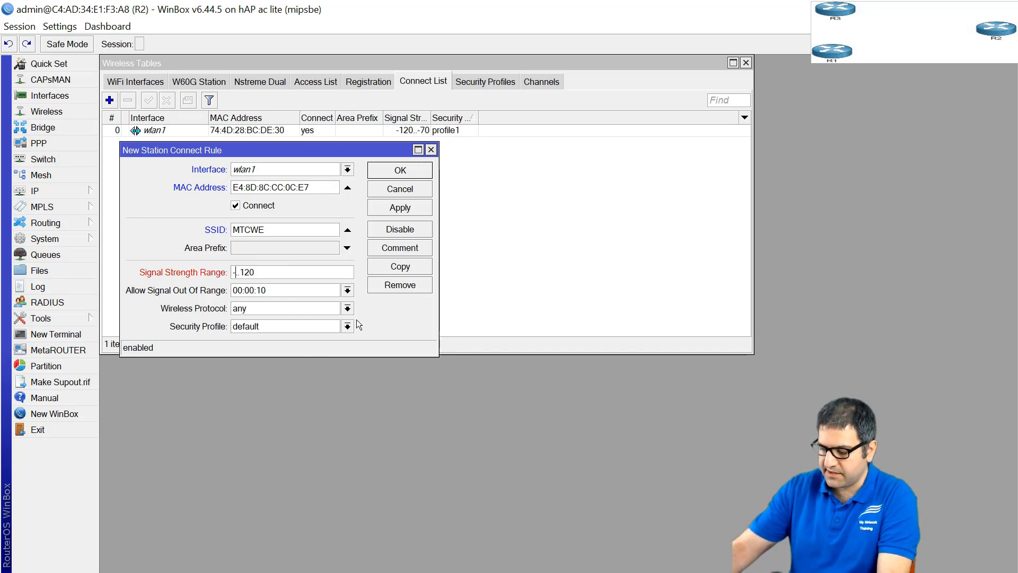
text(69)
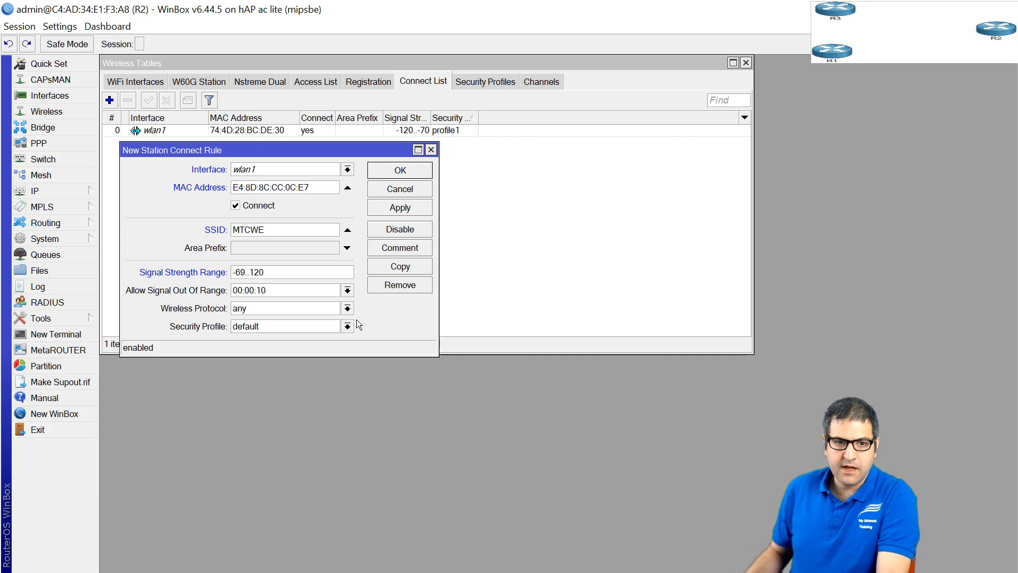
click(275, 324)
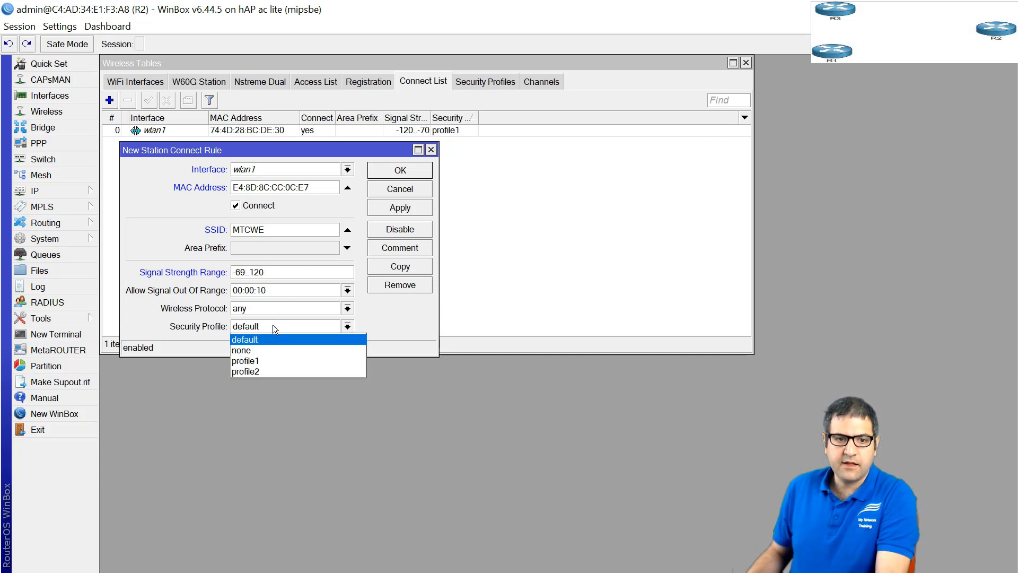
click(271, 372)
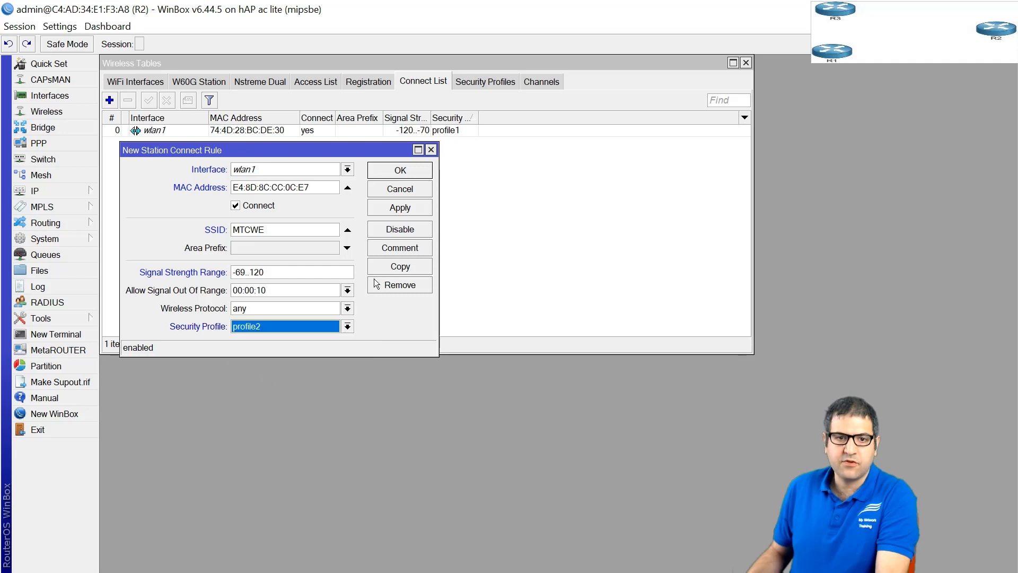
drag(386, 161, 397, 170)
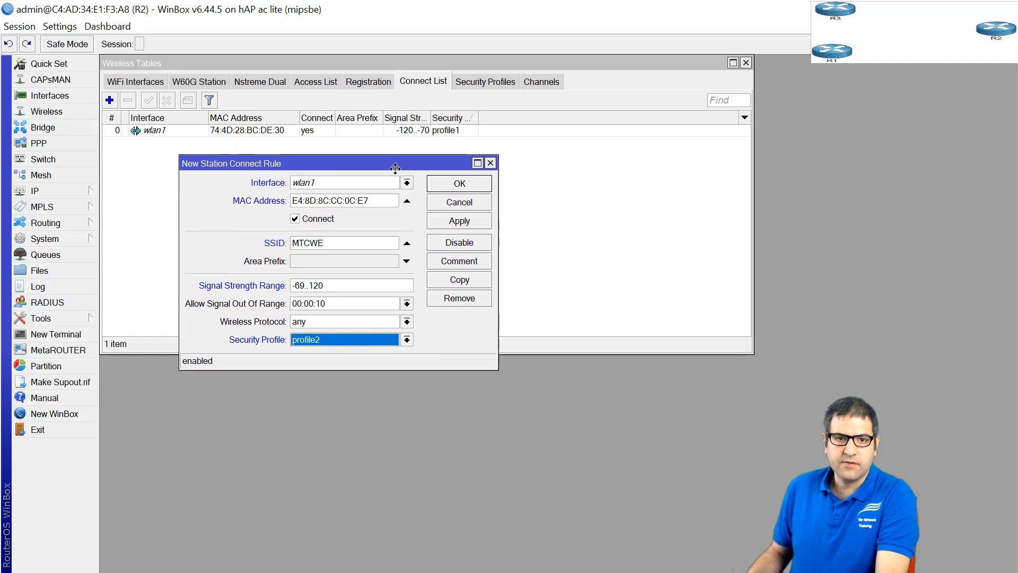
click(457, 220)
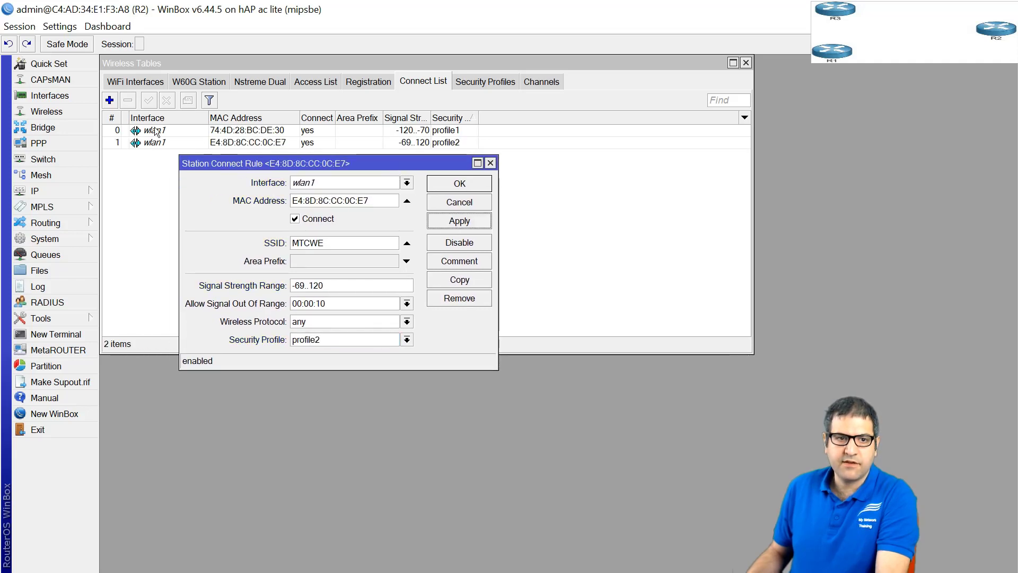
click(189, 131)
Add SSID MTCWE to the R1 connect rule, save it, and close the second rule window.
double_click(175, 134)
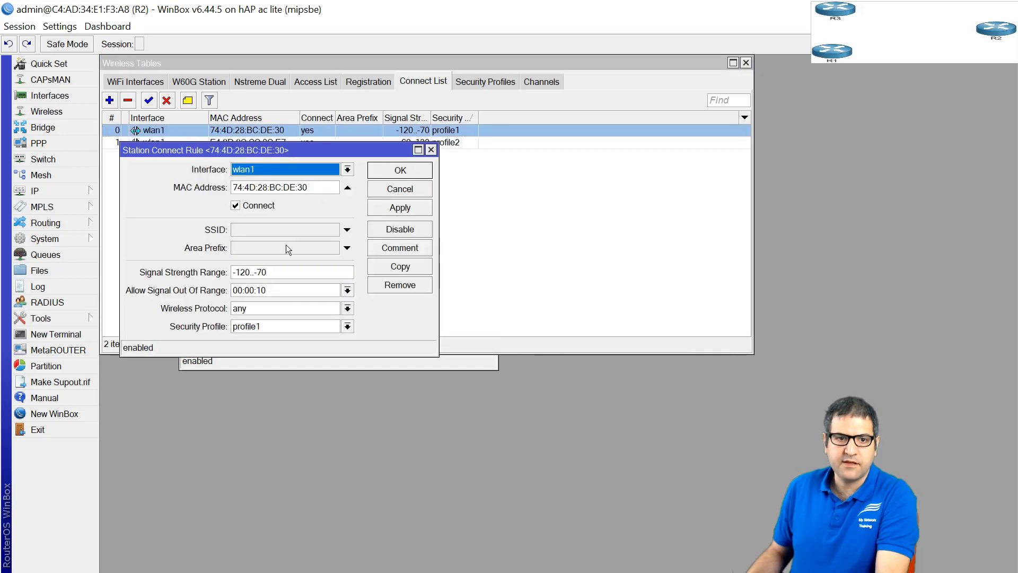
click(275, 235)
text(MTCWE)
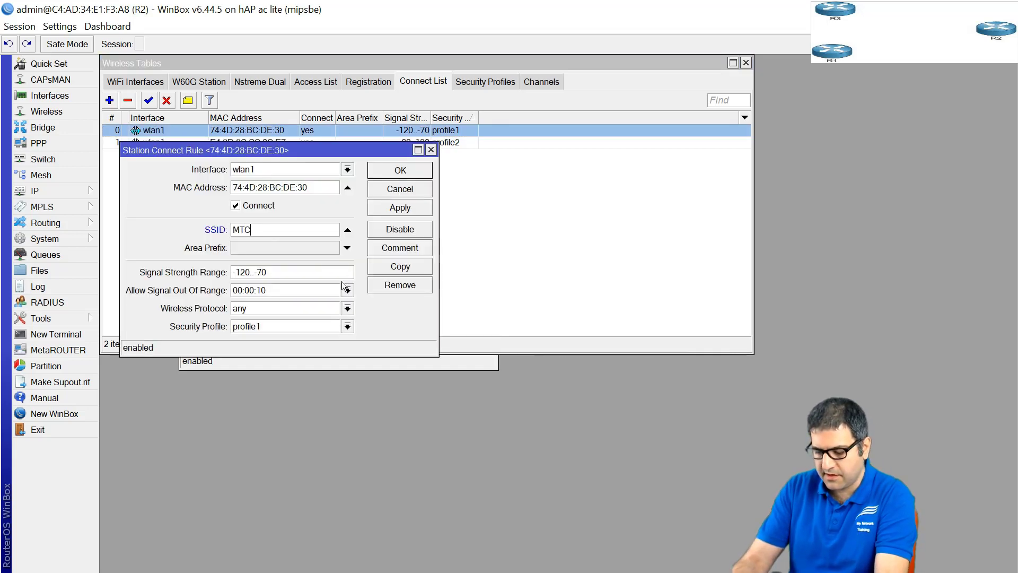
click(425, 169)
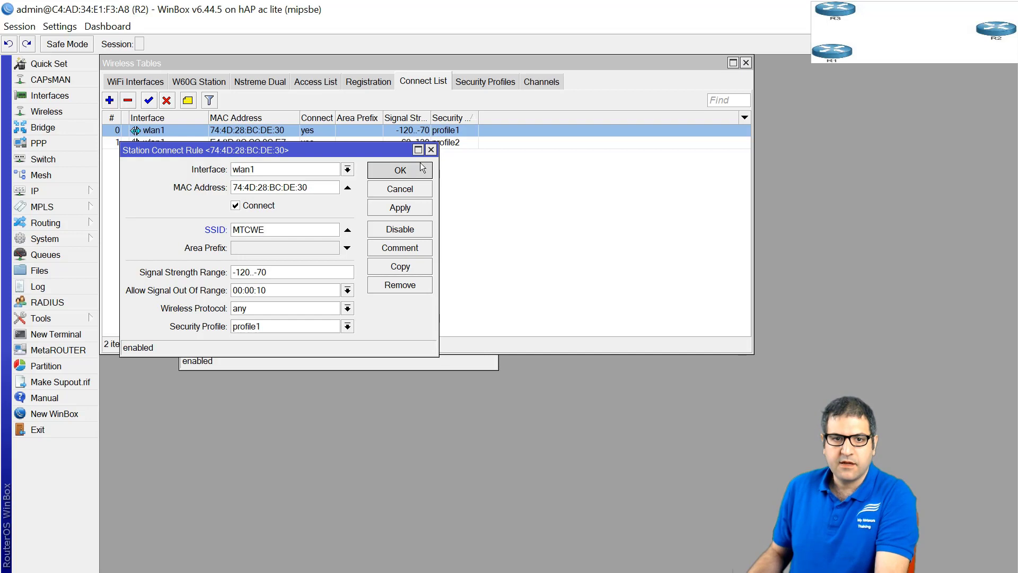
click(409, 363)
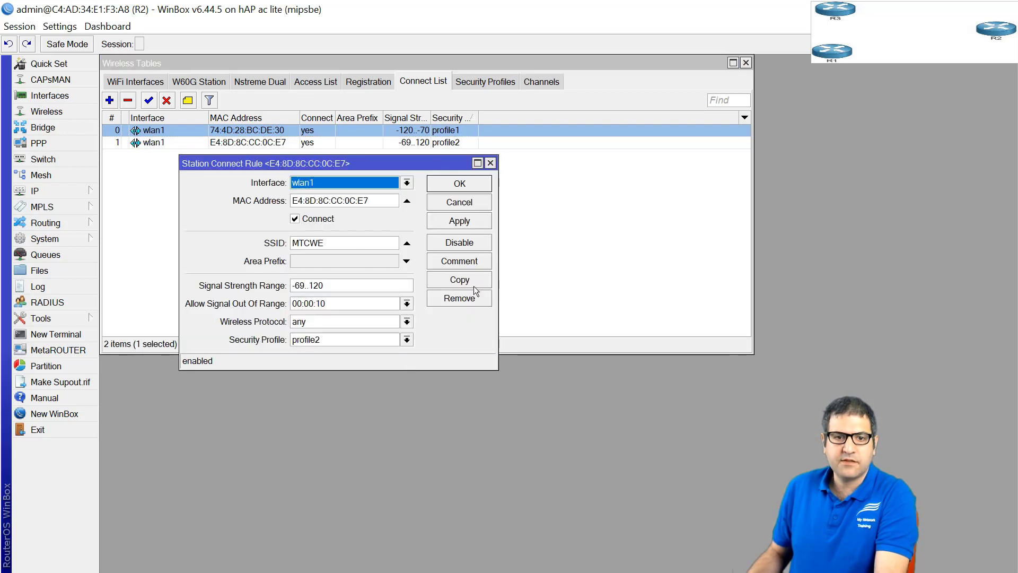
click(491, 164)
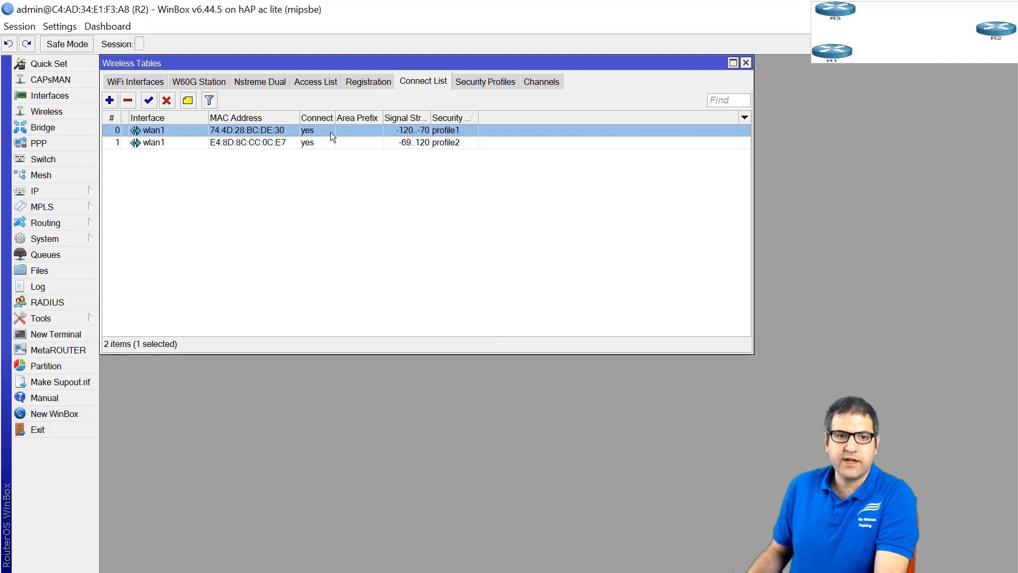
double_click(215, 132)
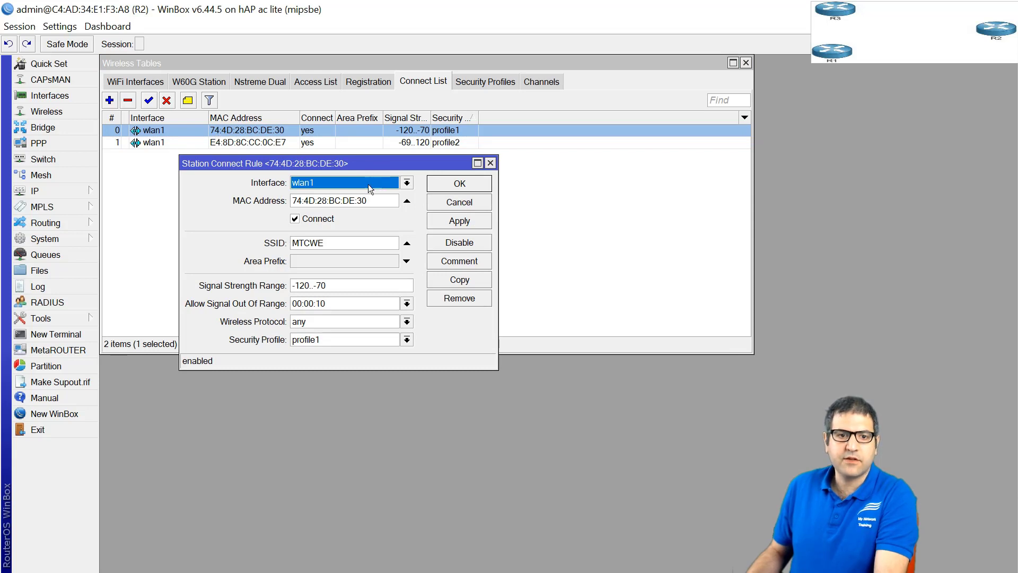
double_click(333, 242)
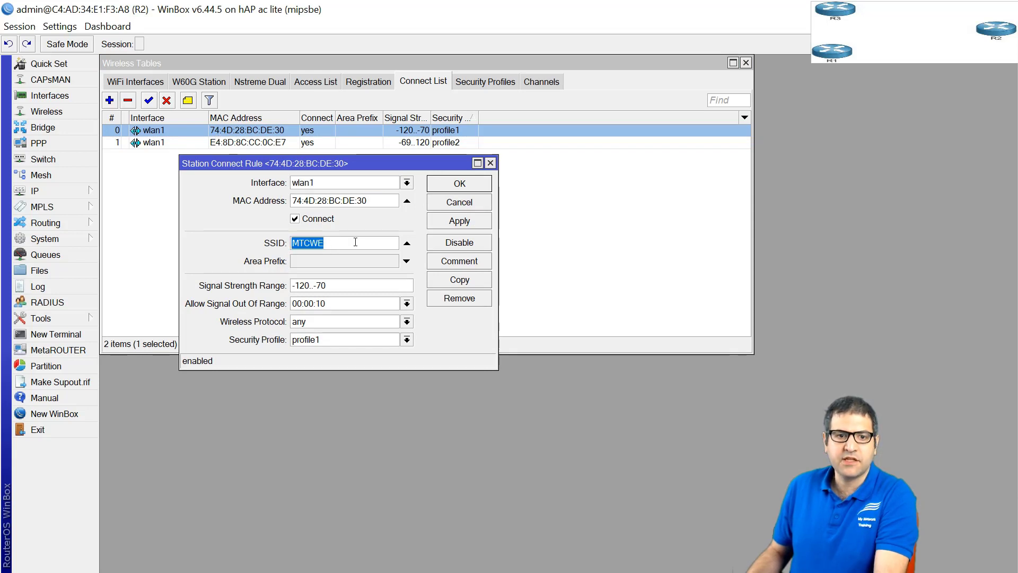
drag(370, 201, 291, 200)
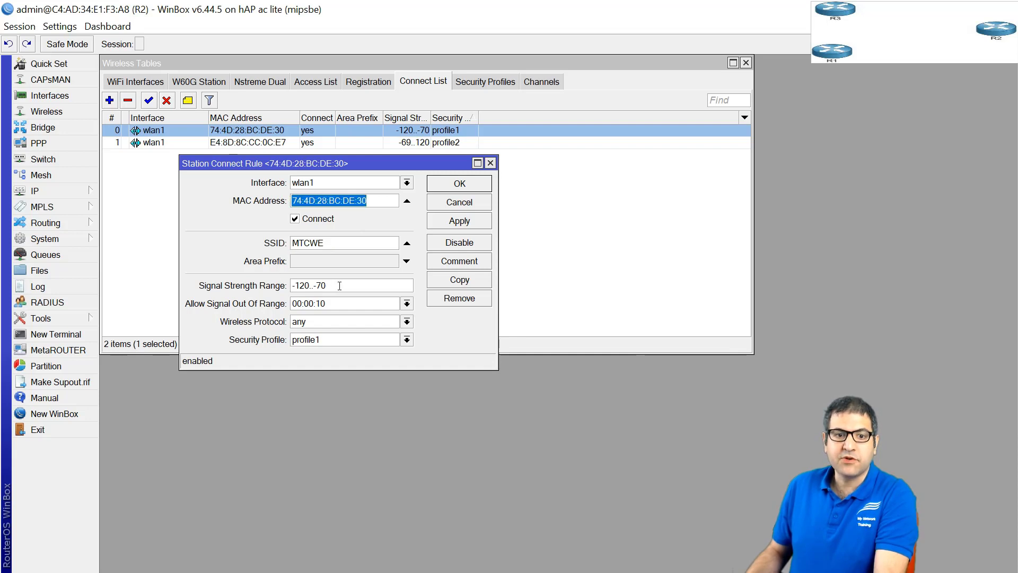
drag(347, 288, 291, 286)
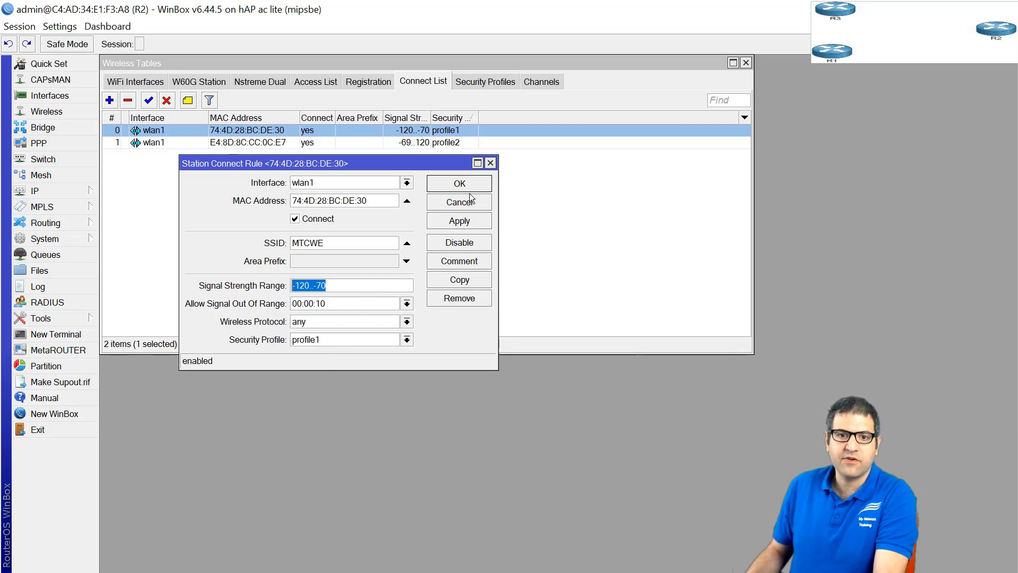
click(491, 163)
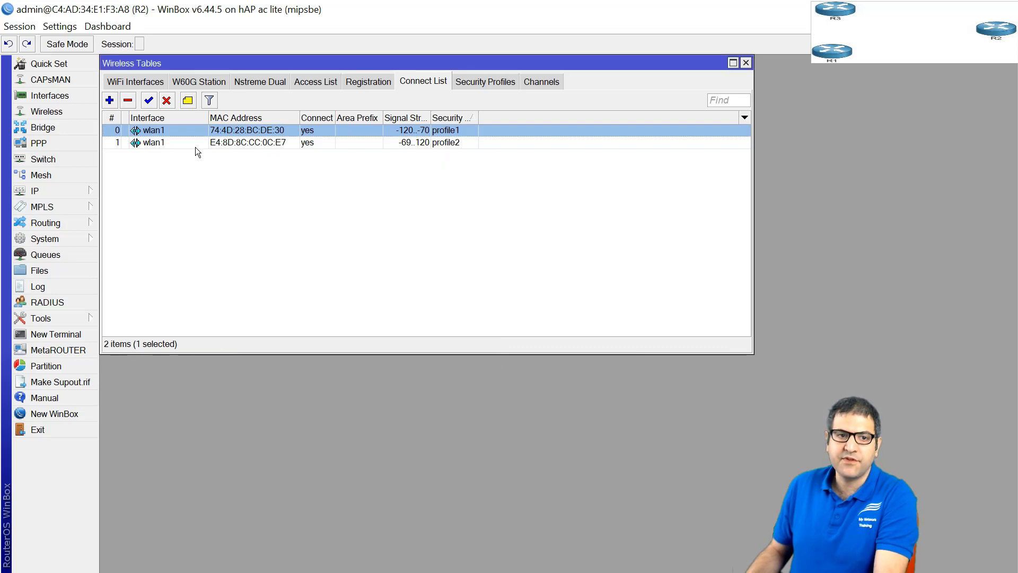
double_click(170, 142)
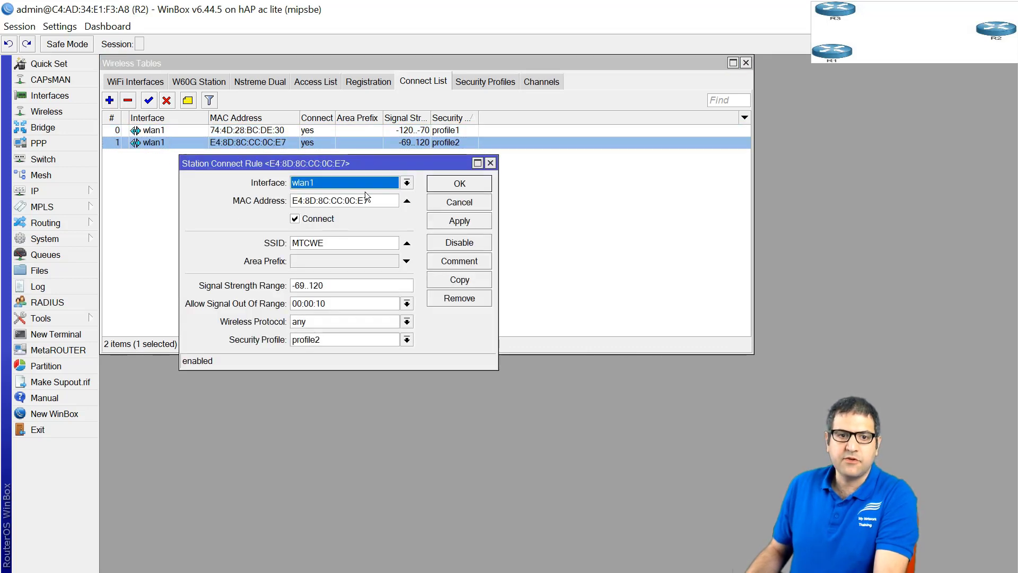
double_click(307, 243)
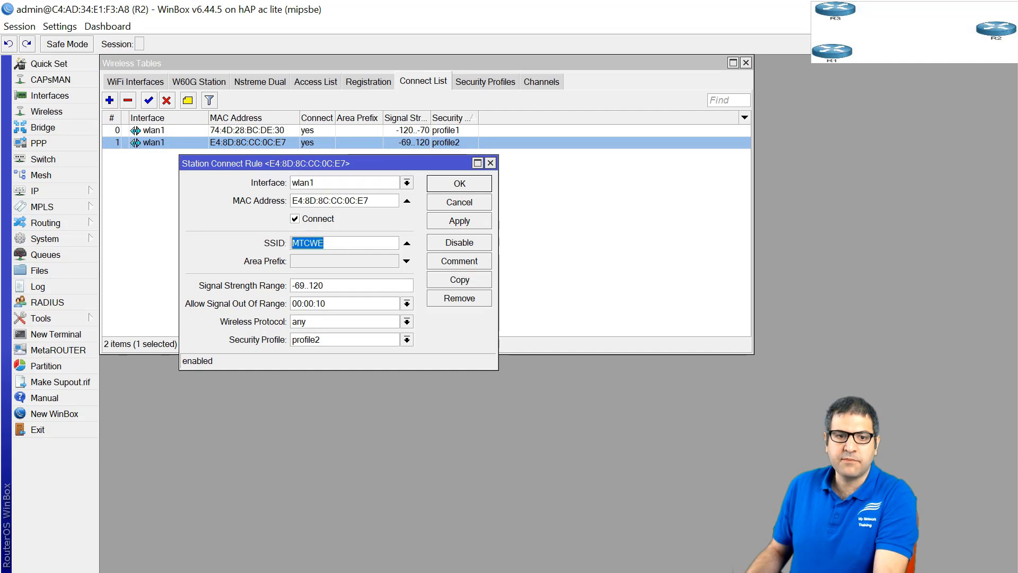
click(371, 200)
drag(370, 200, 291, 200)
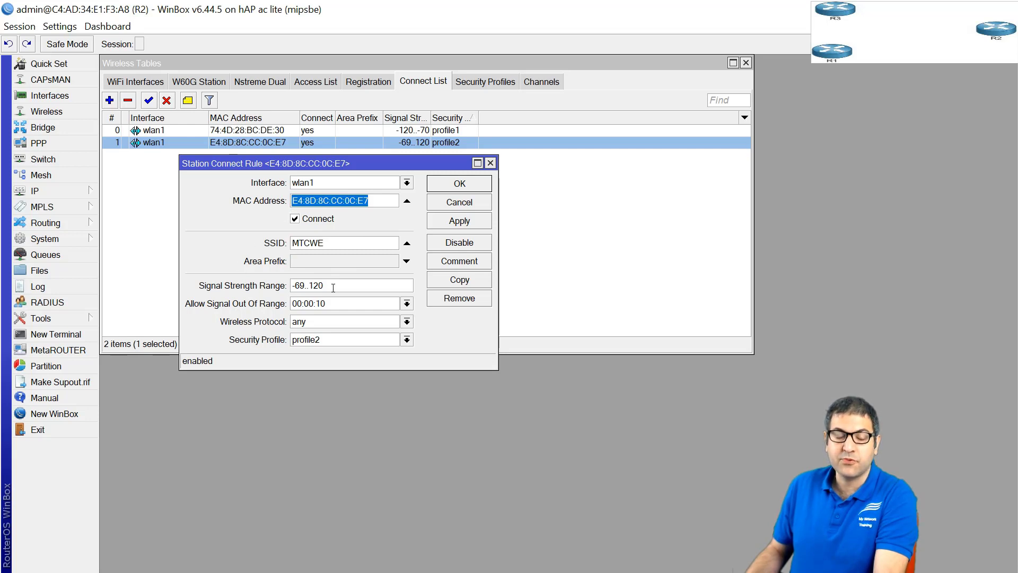
click(334, 339)
click(334, 338)
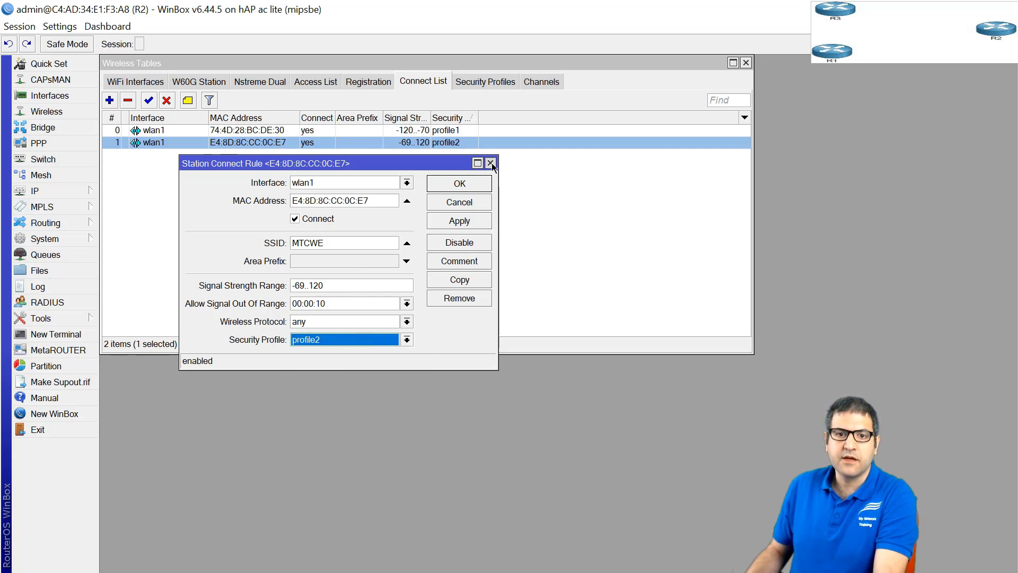
click(491, 163)
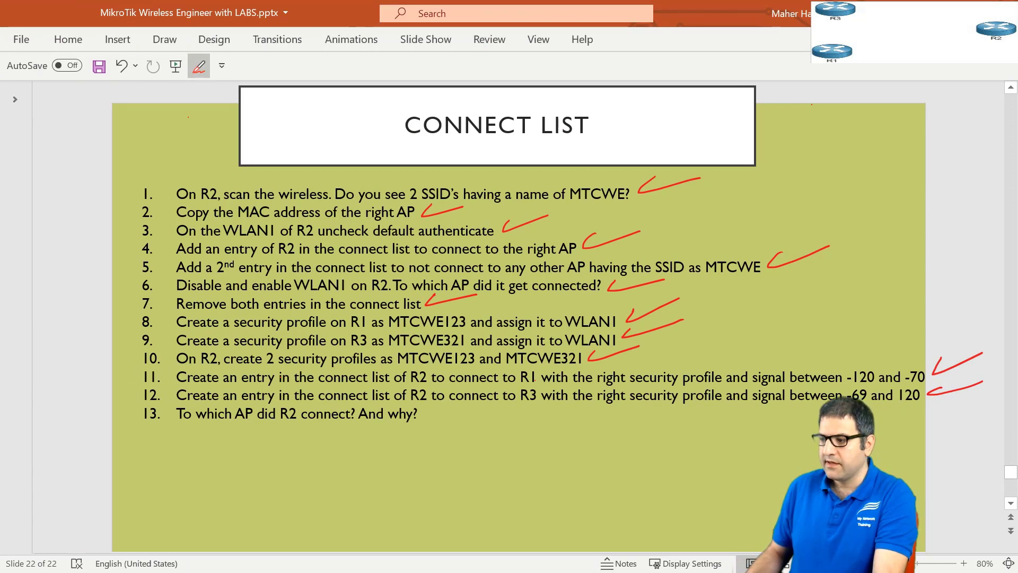
key(alt+Tab)
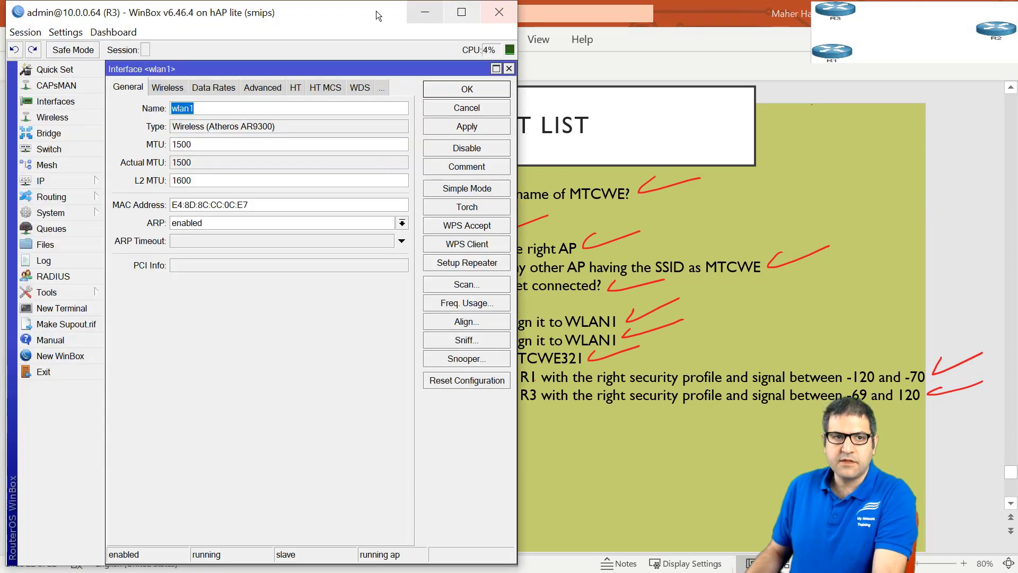
key(alt+Tab)
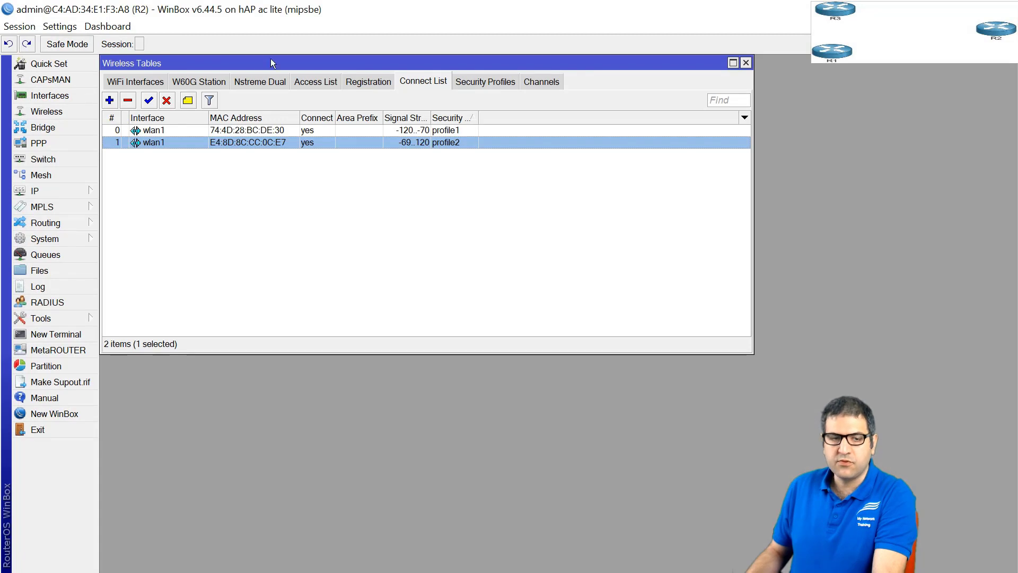
Disable and re-enable wlan1 on R2 so it reconnects.
click(134, 81)
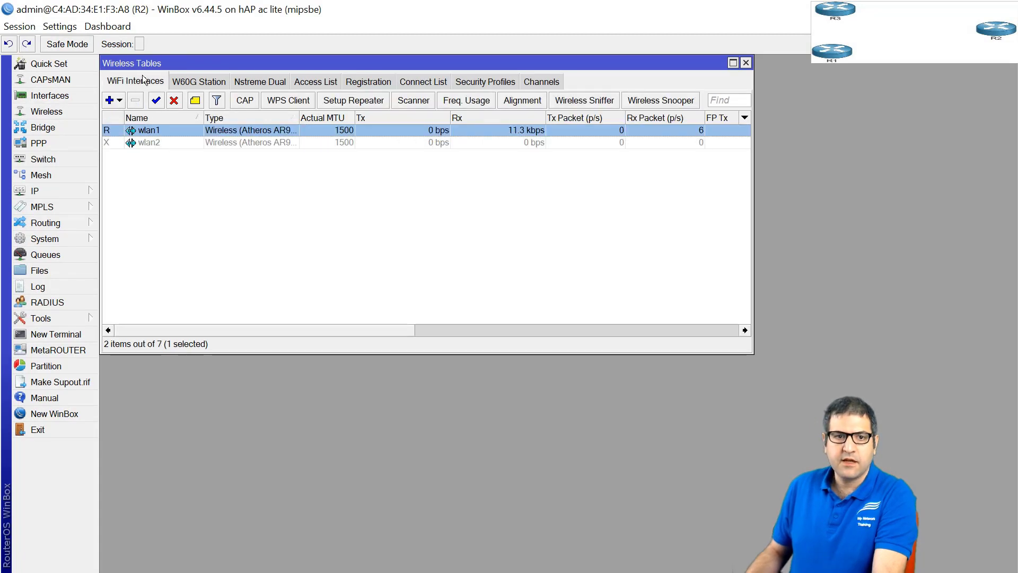
click(174, 101)
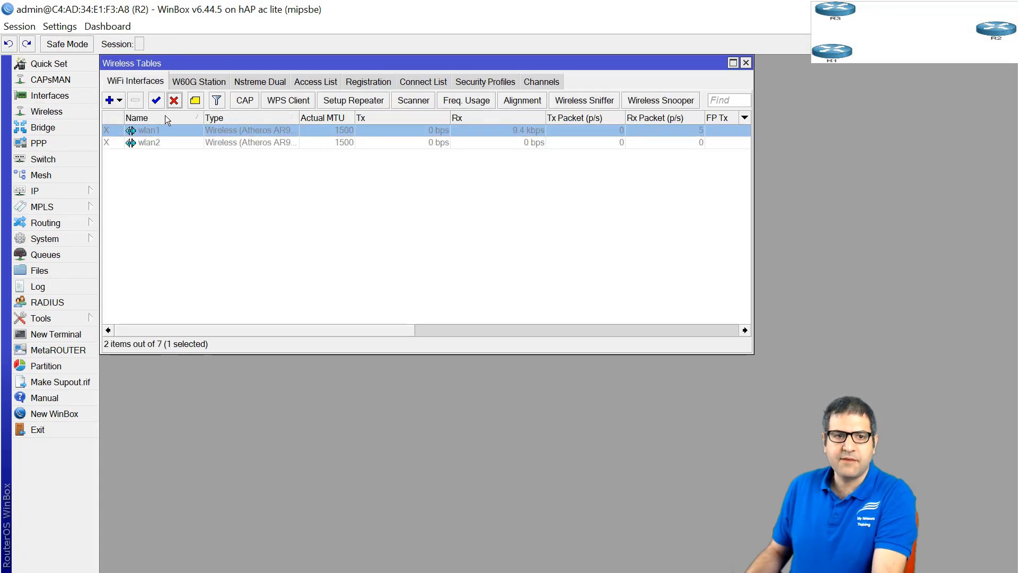
click(156, 100)
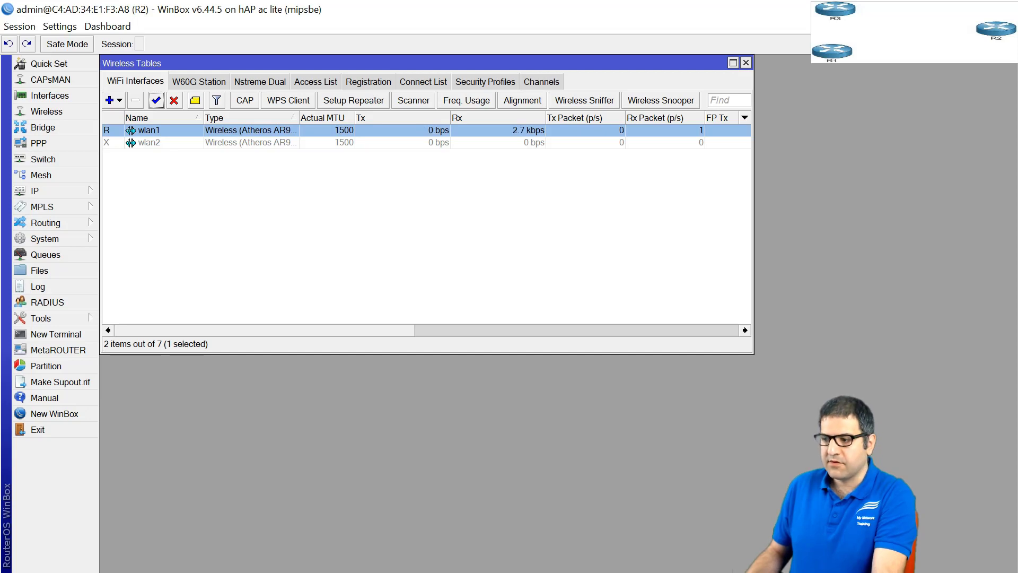
key(alt+Tab)
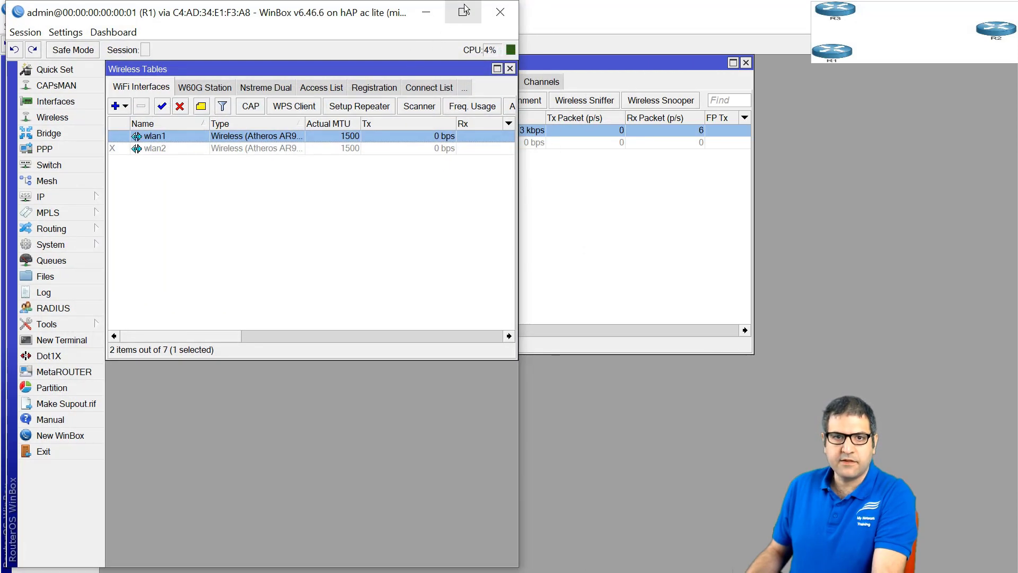
Dock R2's window on the right and view R1's wireless registration table.
drag(602, 11, 614, 3)
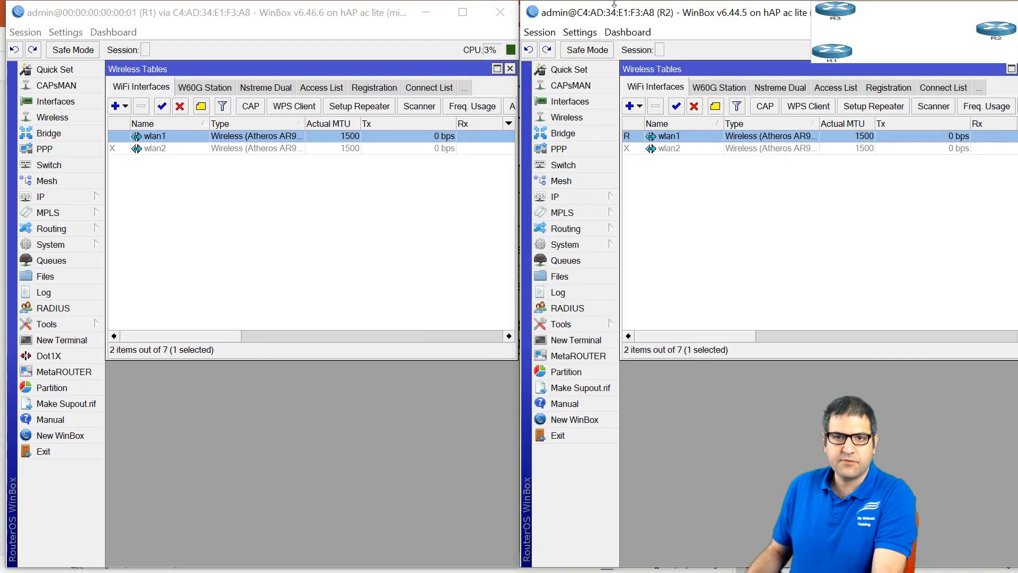
click(311, 223)
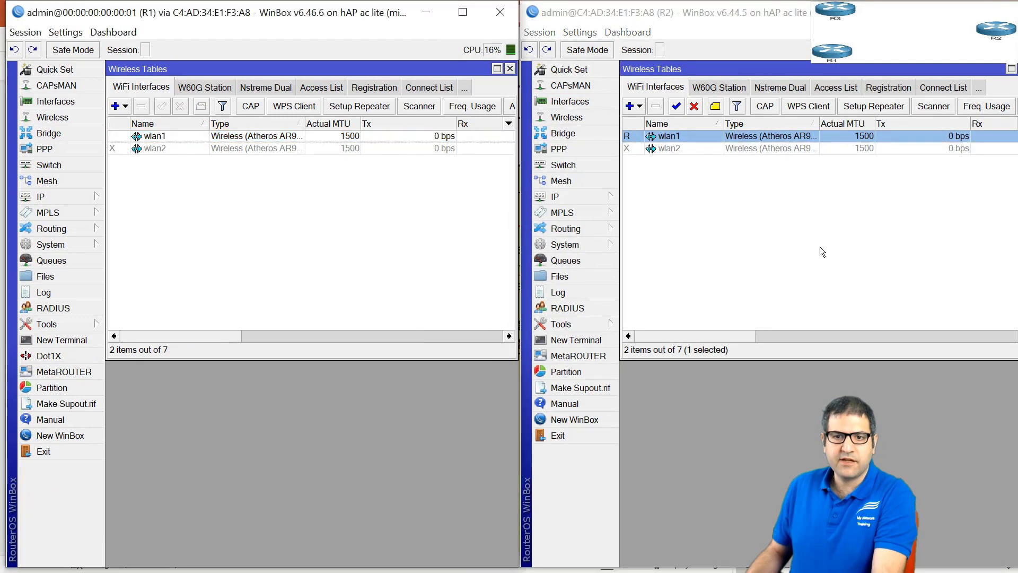
click(373, 88)
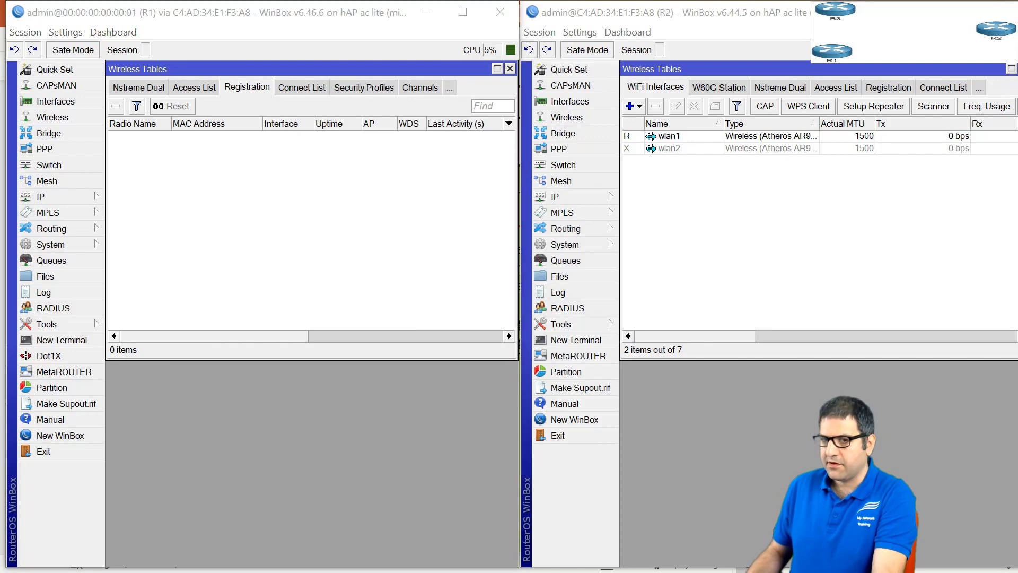
Find R2 registered on R3's wlan1, then open R2's second connect rule.
key(Escape)
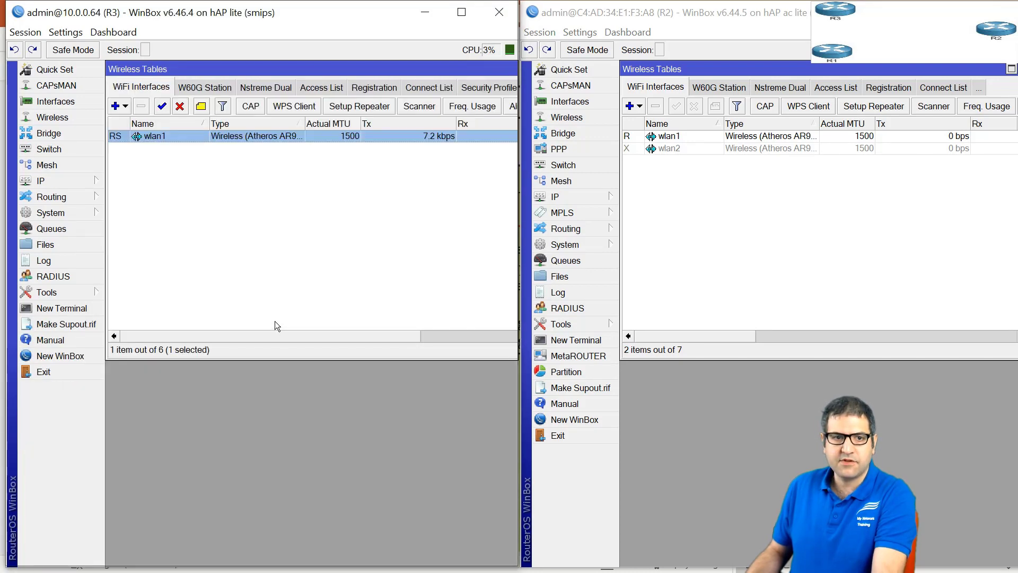
click(374, 87)
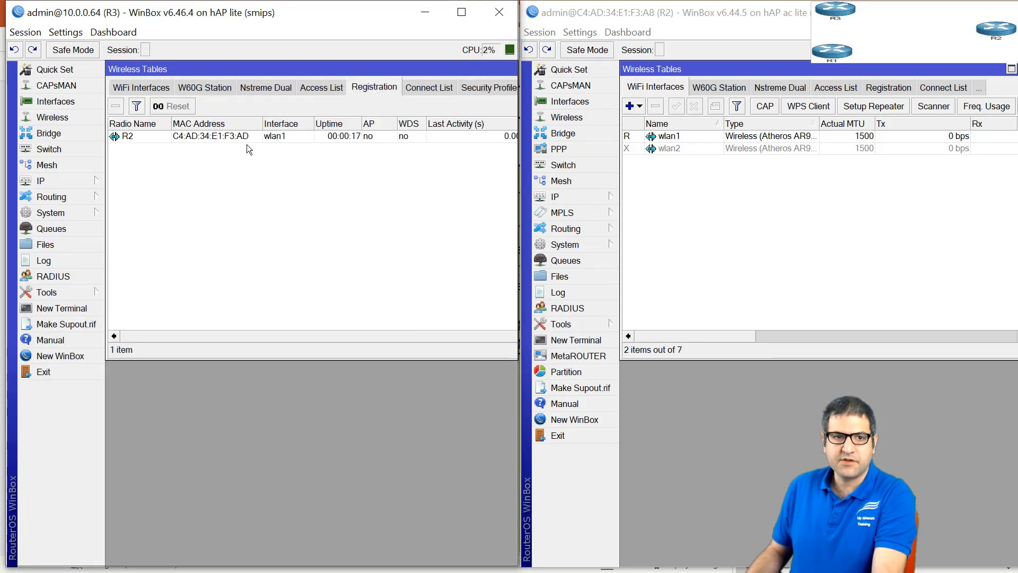
click(144, 137)
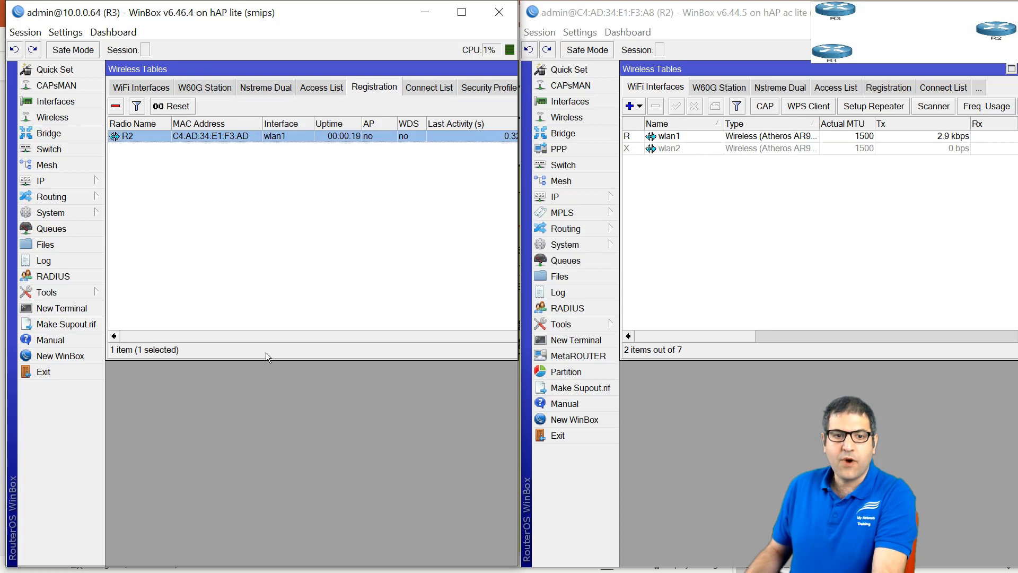
drag(257, 338, 375, 342)
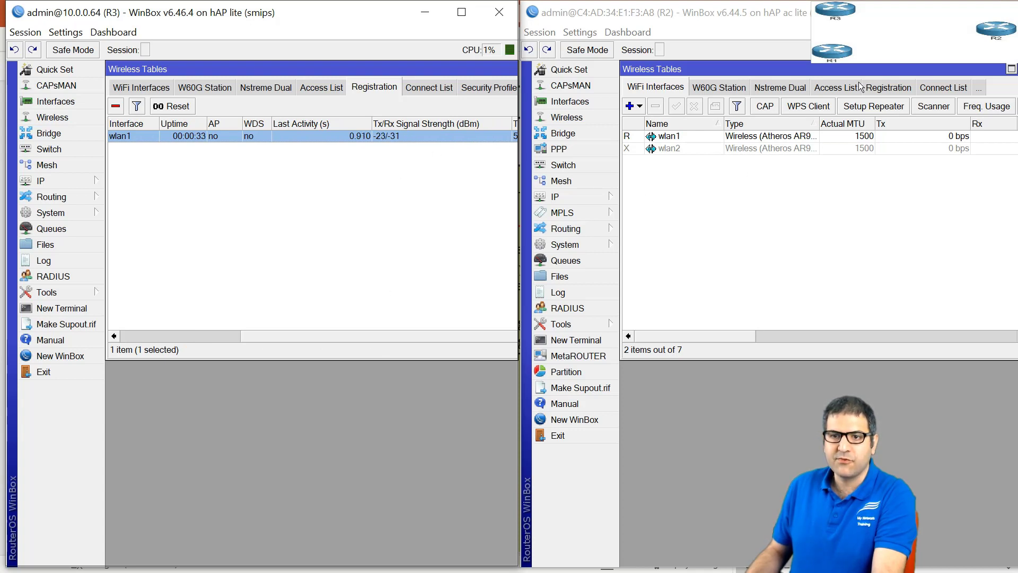
click(943, 88)
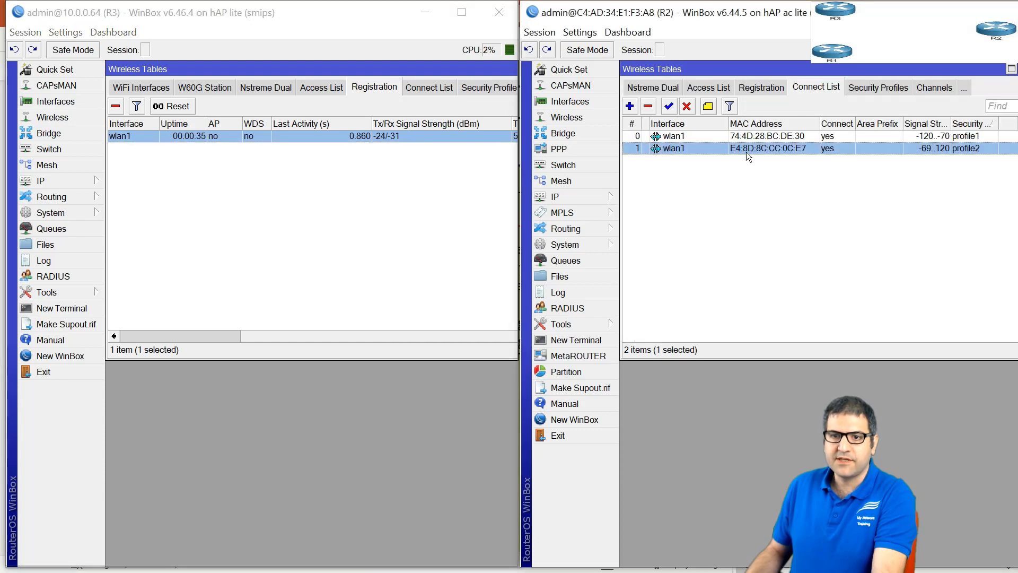
double_click(750, 148)
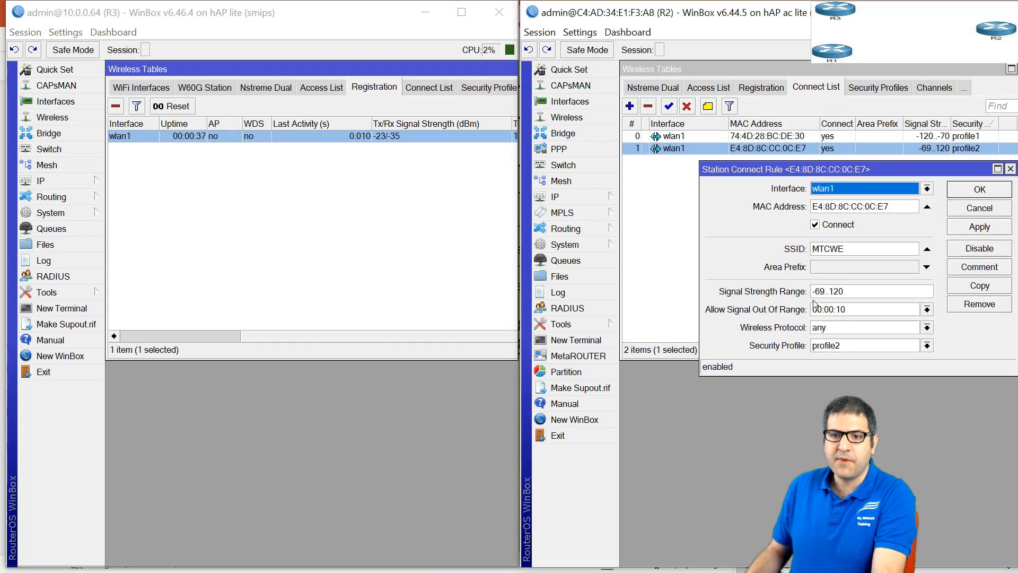